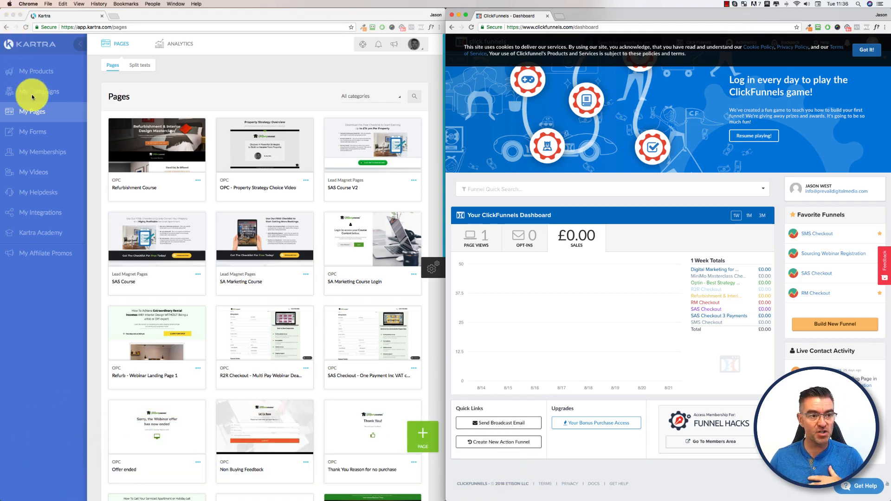
Step: Open the Kartra pages list and start a new page so that the template choices open
left_click(161, 77)
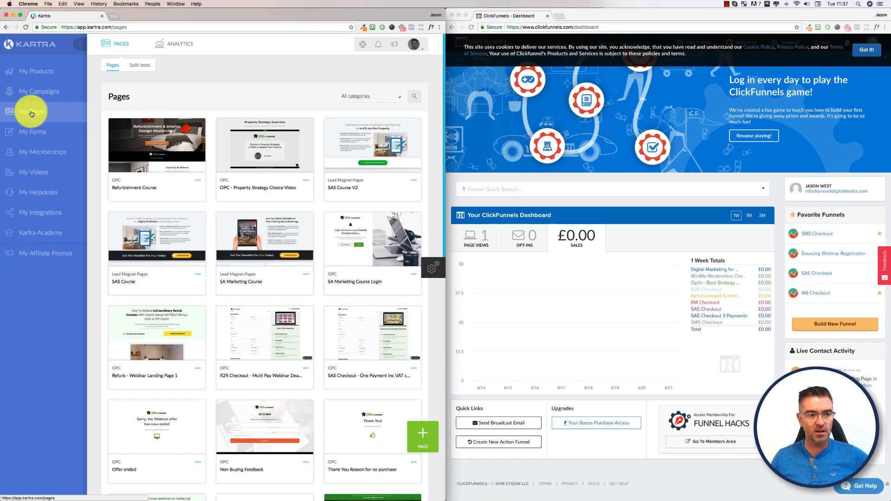
left_click(30, 110)
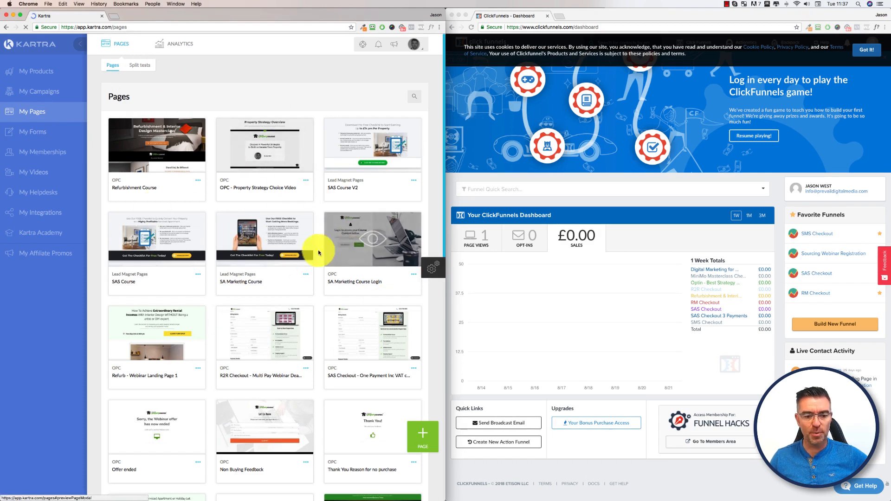
scroll(297, 336, "down", 5)
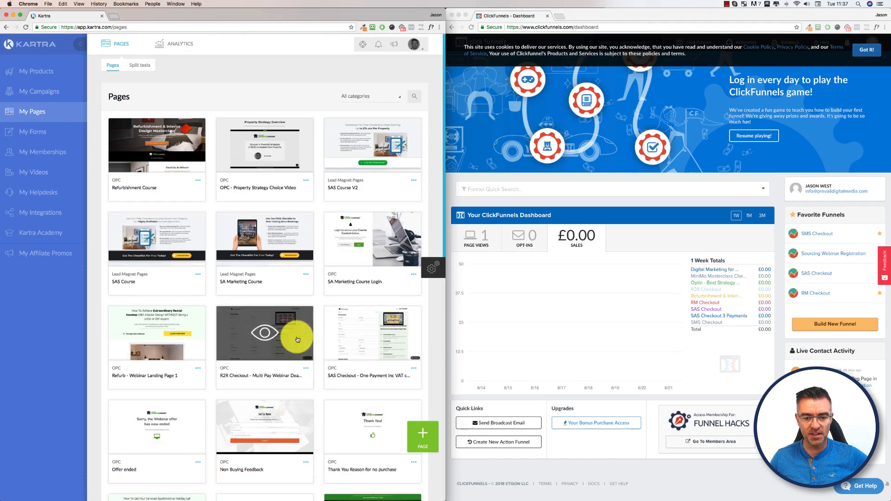
left_click(426, 435)
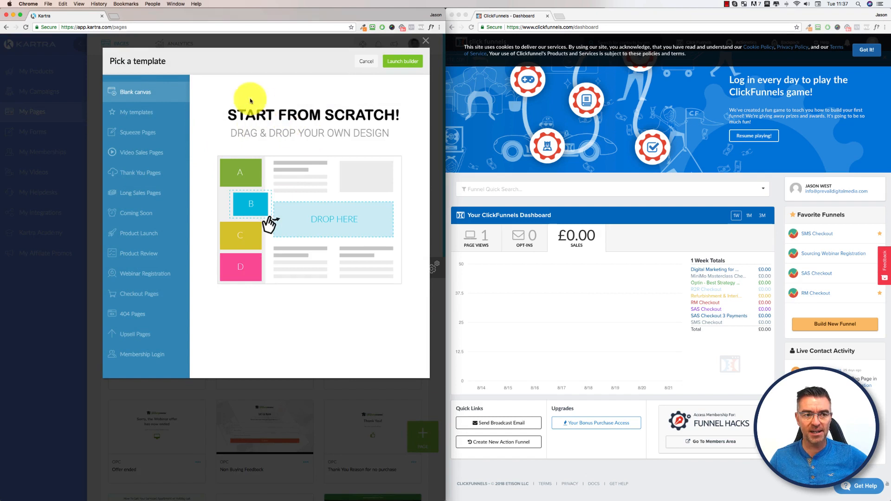
Step: Switch to the ClickFunnels dashboard and accept its cookie notice
left_click(576, 191)
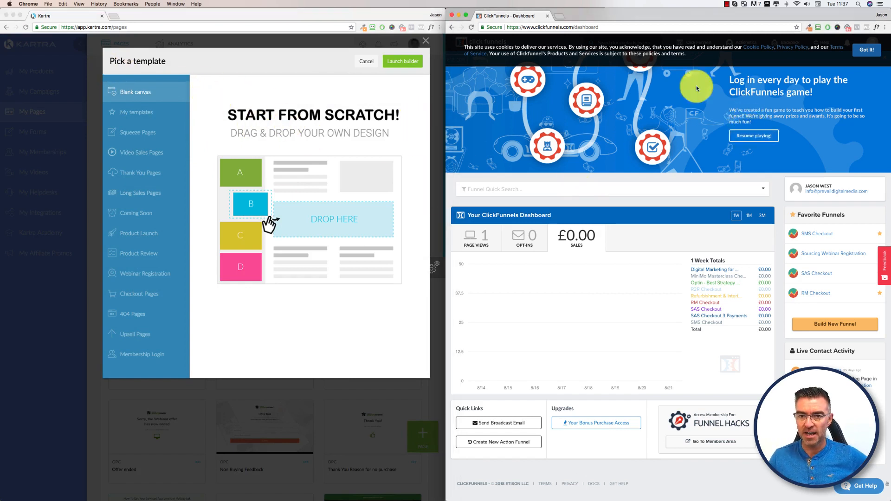
left_click(863, 52)
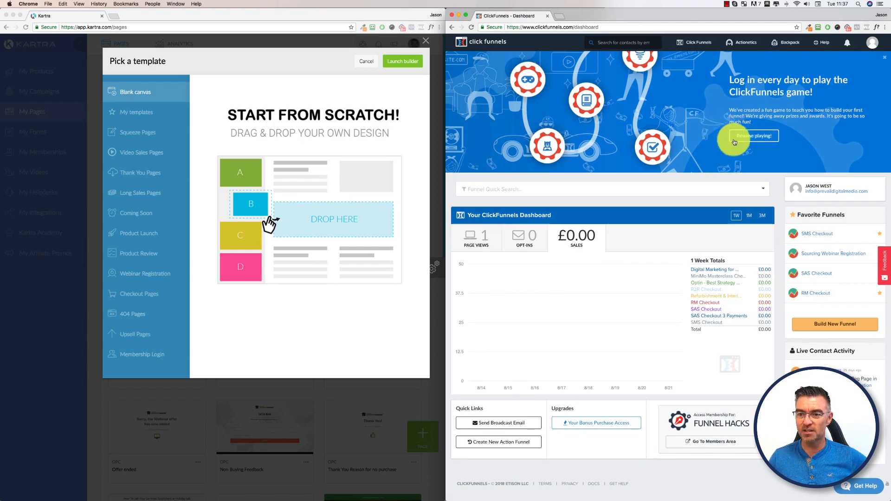
Step: Resume the ClickFunnels 7-day challenge, view its Launch Checklist, and close the checklist
left_click(755, 137)
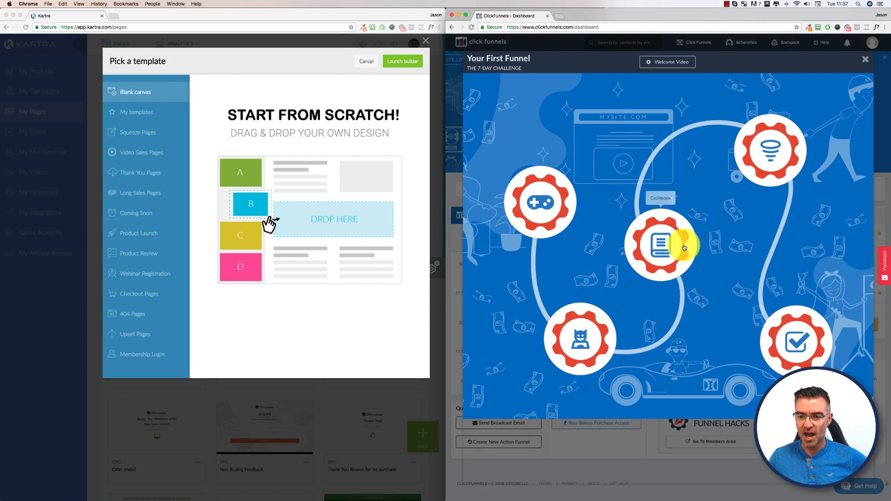
left_click(807, 344)
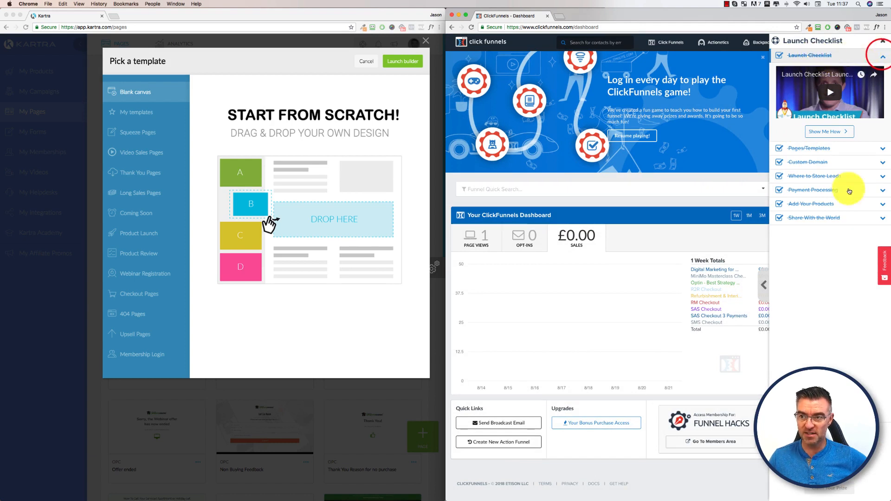
left_click(885, 39)
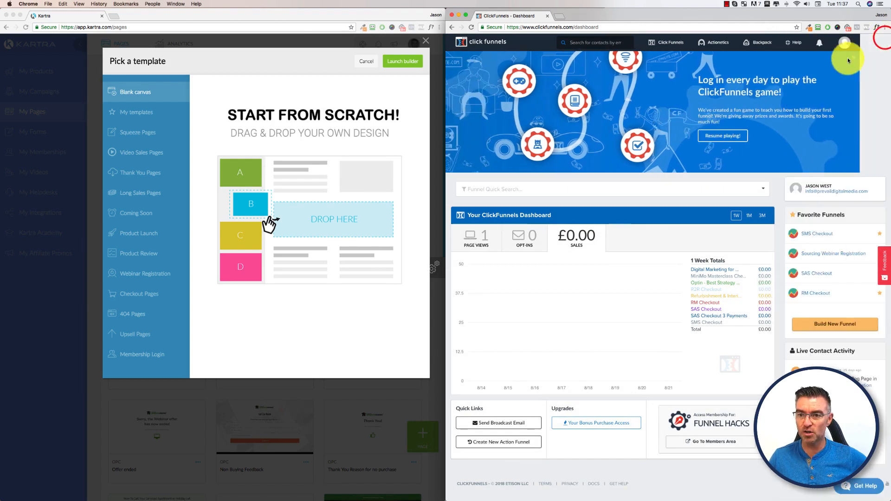
Step: Try to dismiss the ClickFunnels game banner on the dashboard
left_click(871, 67)
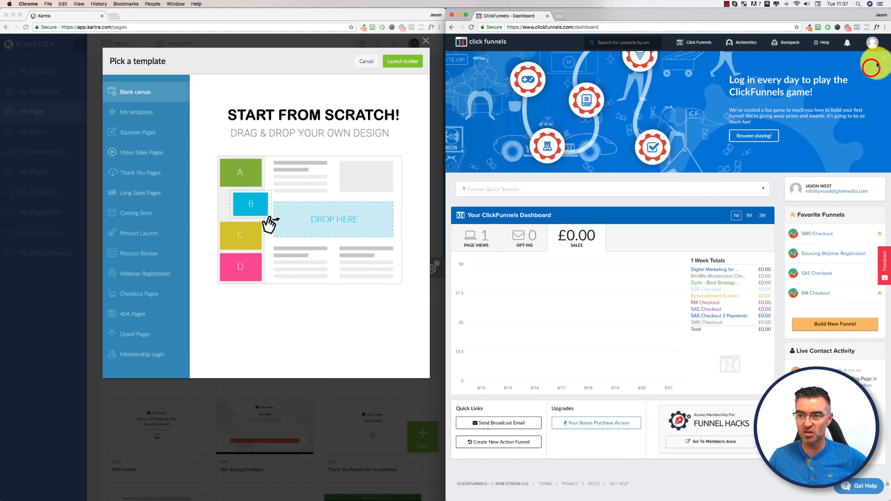
left_click(859, 73)
left_click(885, 56)
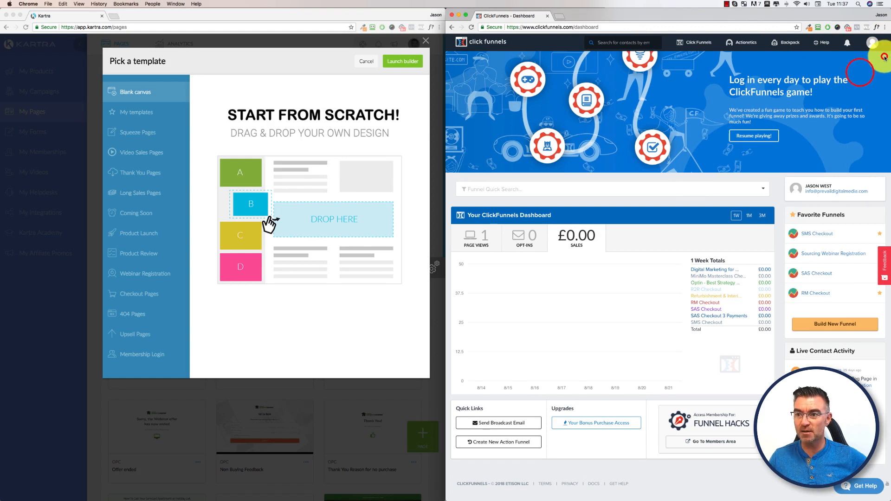
left_click(816, 76)
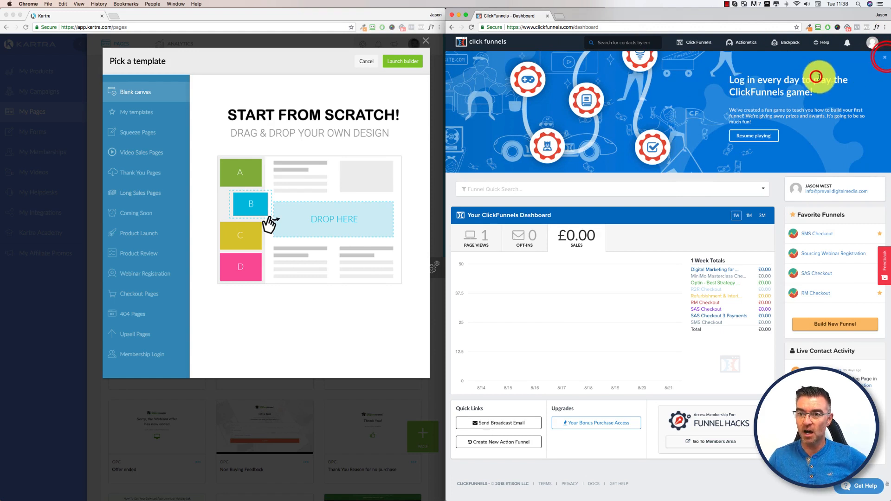
left_click(885, 58)
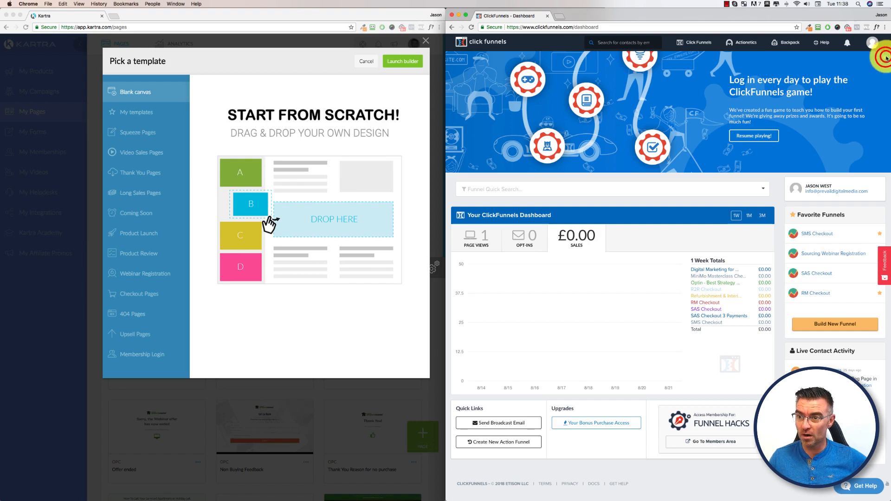
left_click(542, 88)
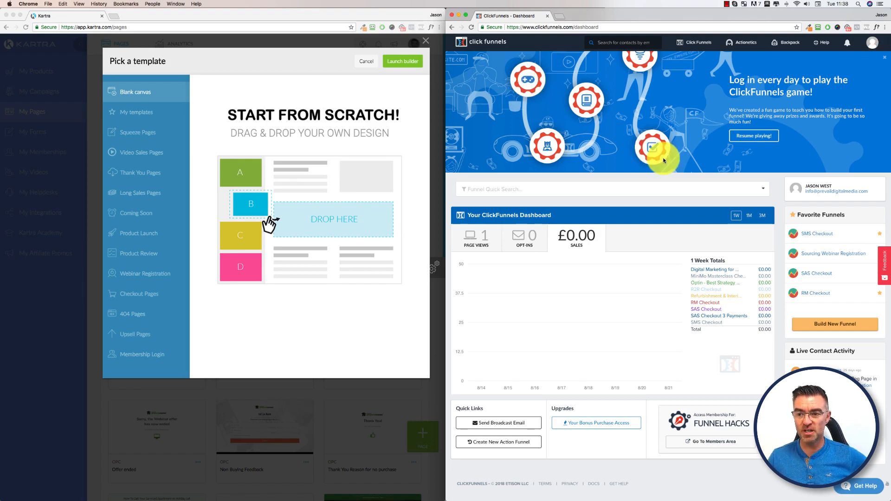
scroll(678, 177, "down", 1)
scroll(678, 176, "up", 1)
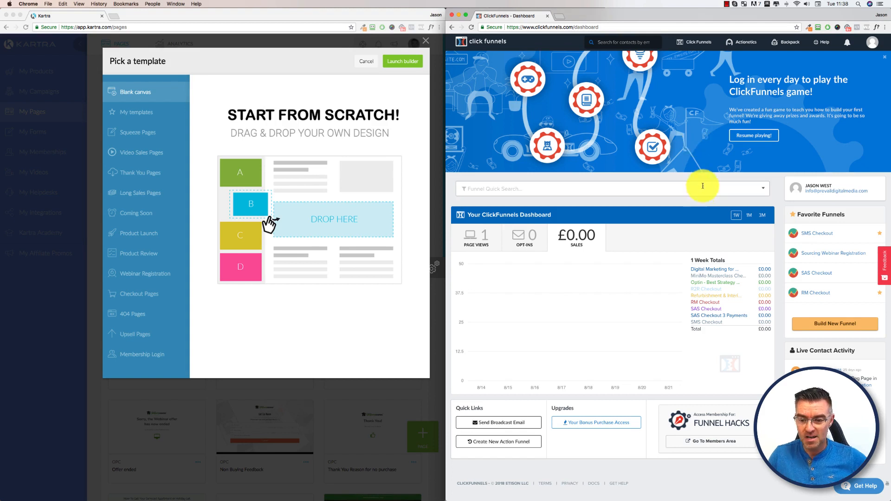
left_click(679, 184)
left_click(668, 132)
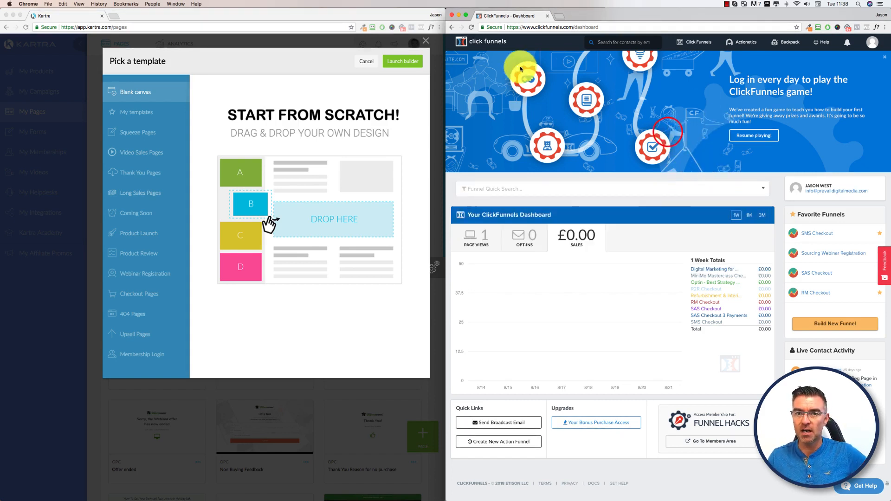
Step: Start building a new funnel from the ClickFunnels dashboard
left_click(825, 322)
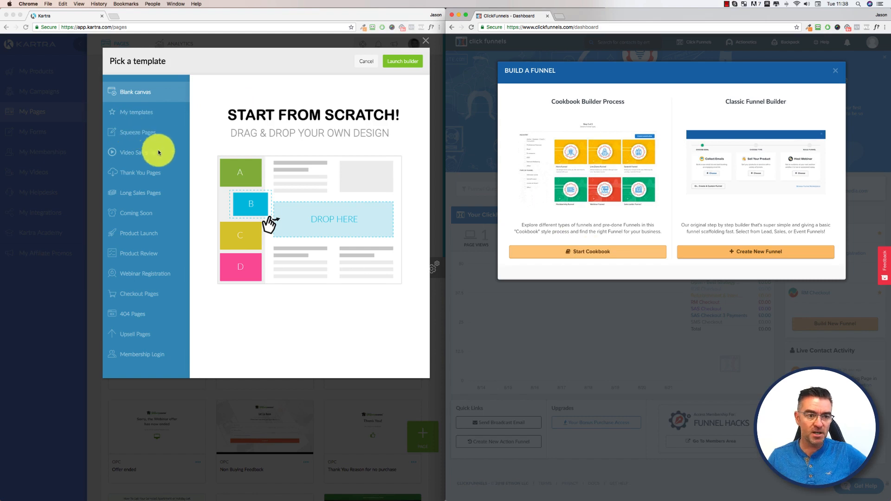
Step: Switch to Kartra and browse its Long Sales, Thank You, Product Launch and Squeeze page templates
left_click(144, 194)
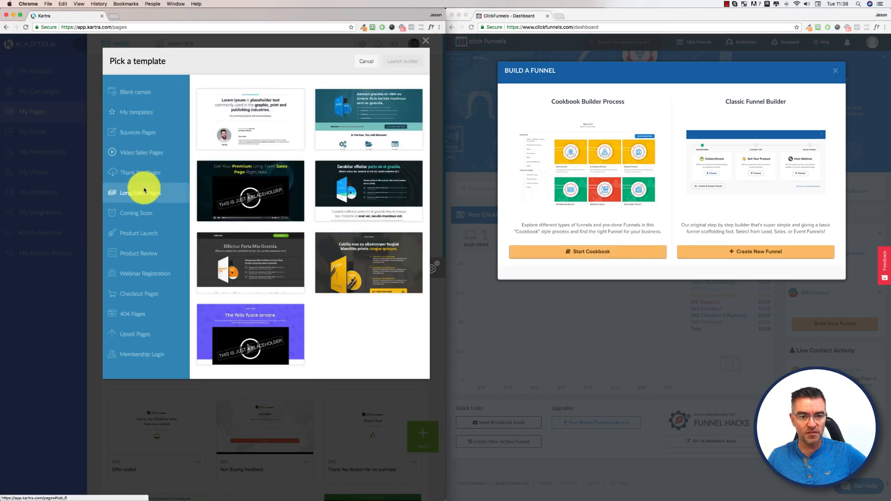
left_click(138, 175)
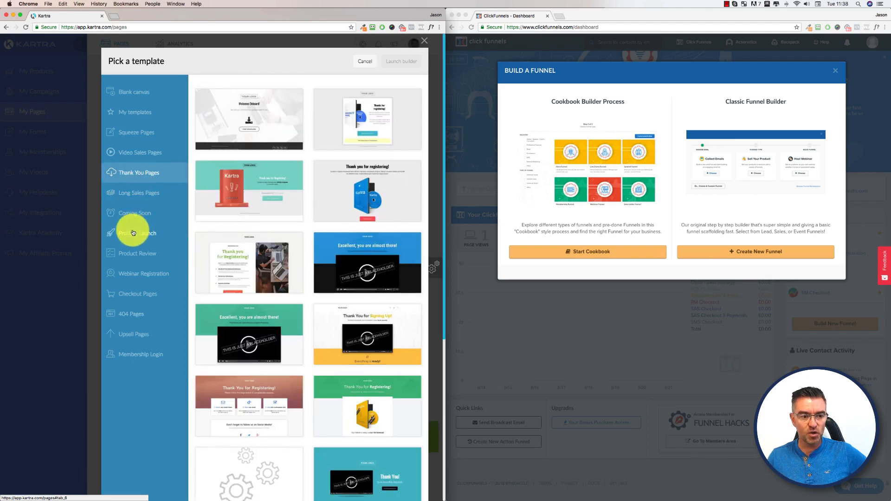
left_click(139, 231)
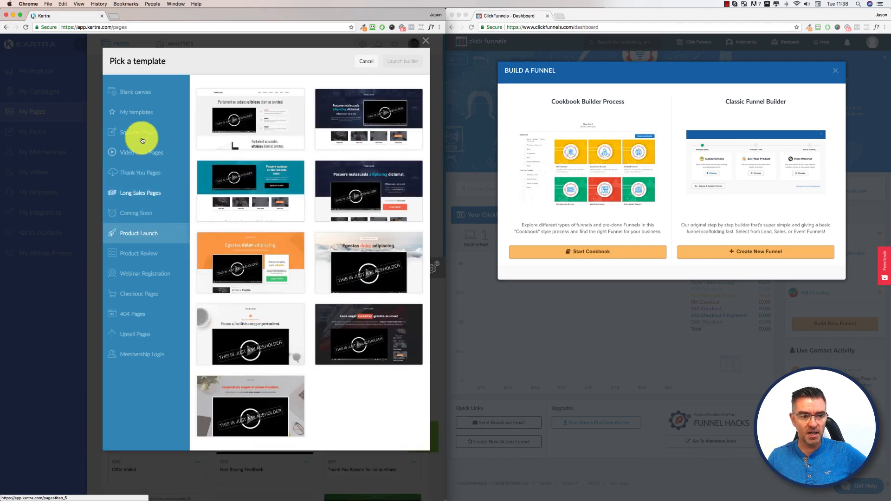
left_click(142, 134)
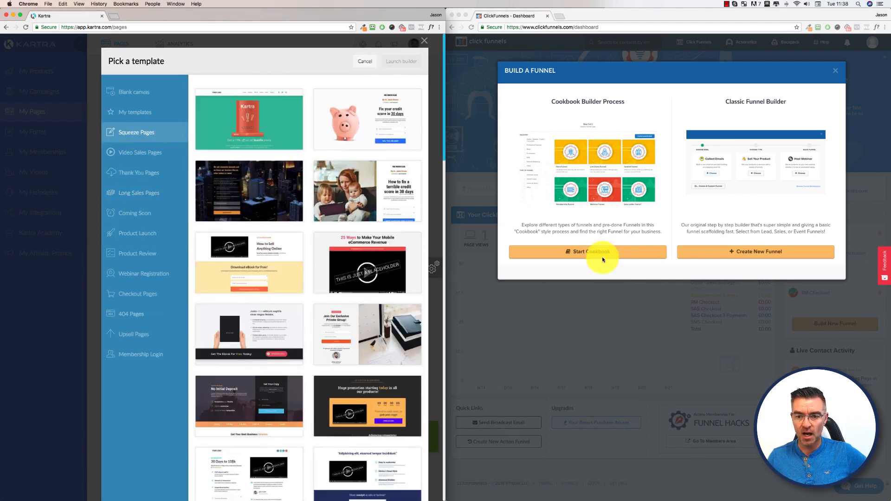
Step: Switch to ClickFunnels, start the Cookbook Builder Process and look through the available funnel types
left_click(597, 254)
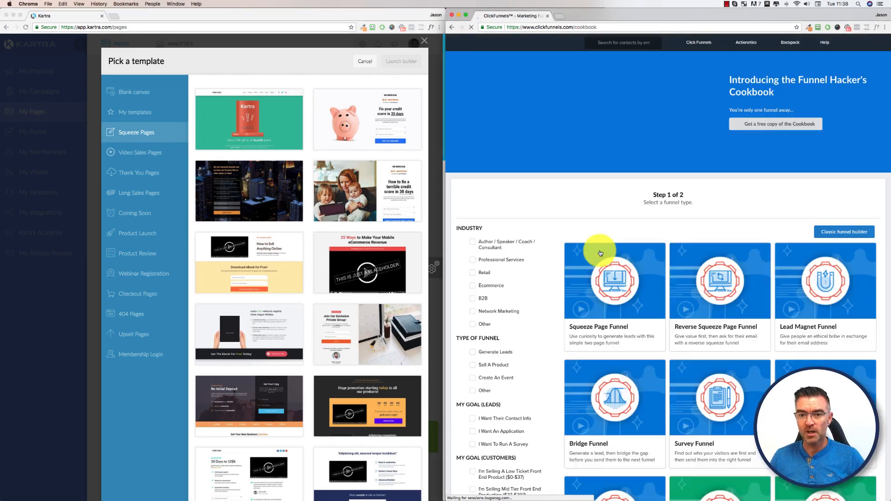
scroll(633, 188, "down", 2)
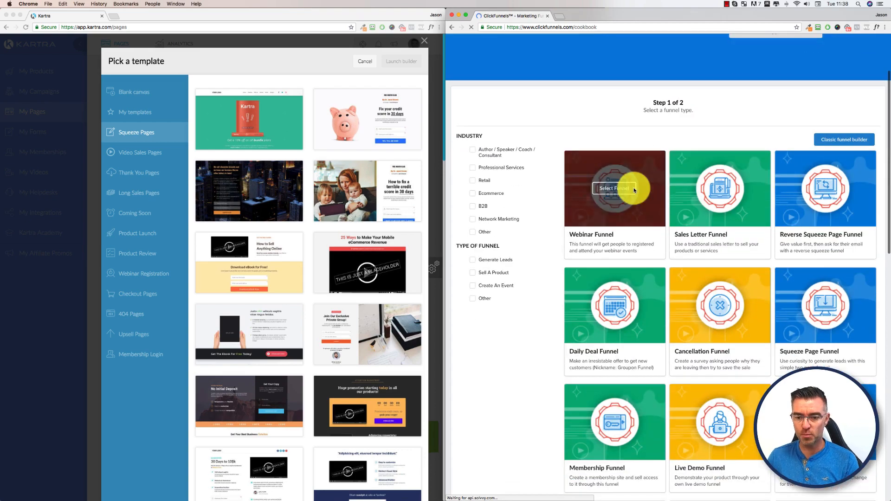
scroll(784, 239, "down", 2)
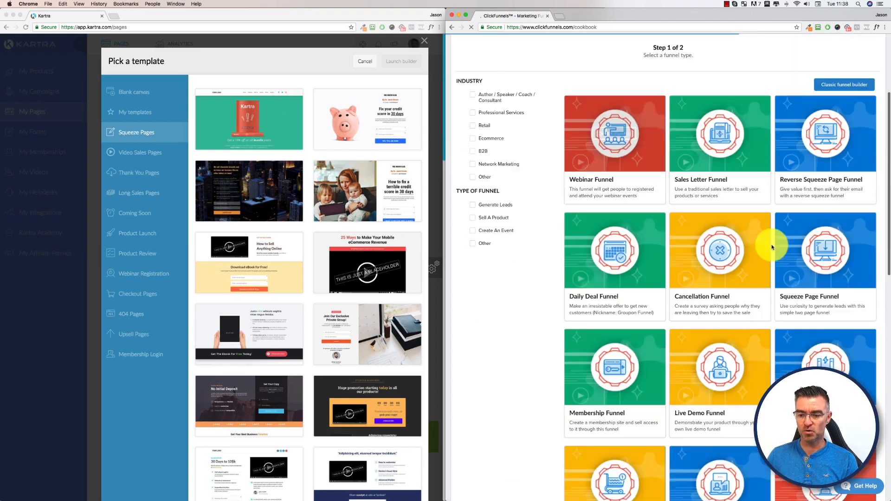
scroll(755, 239, "down", 3)
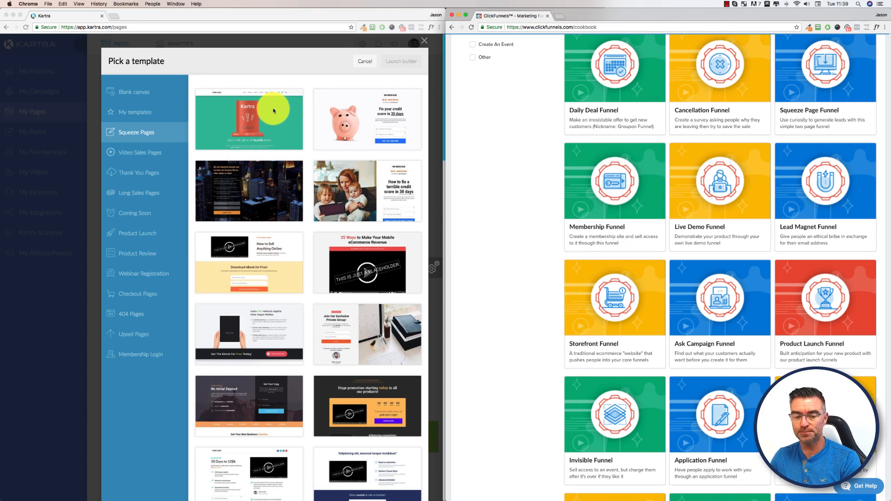
Step: Switch to Kartra and compare its Squeeze Pages and Thank You Pages template categories
scroll(223, 198, "down", 2)
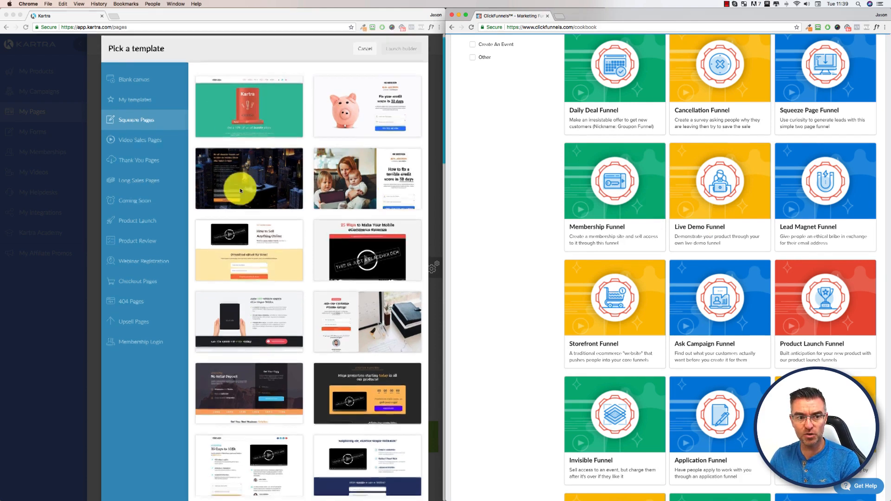
left_click(132, 145)
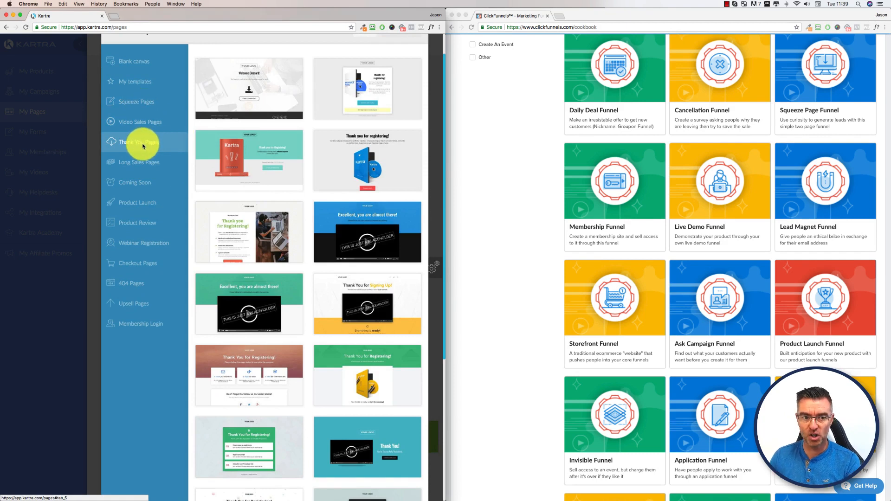
left_click(130, 102)
left_click(139, 141)
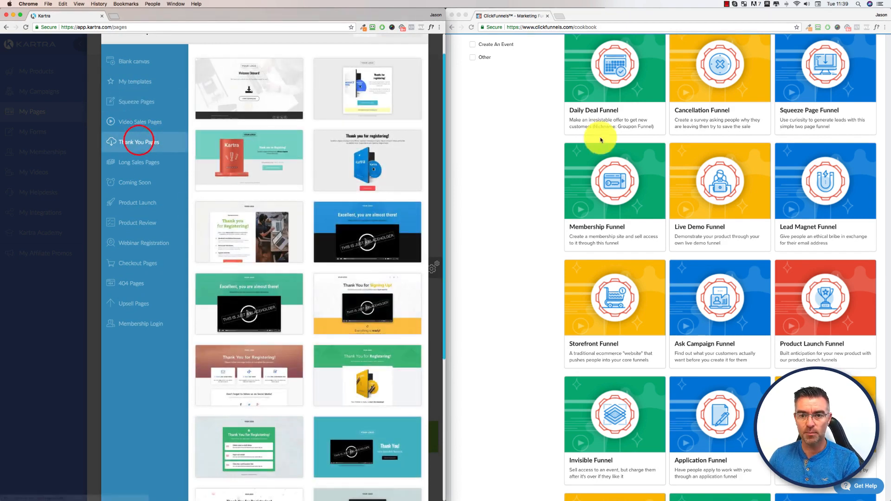
Step: Switch to ClickFunnels, select the Squeeze Page Funnel, and review its included pages and directions
scroll(487, 165, "up", 3)
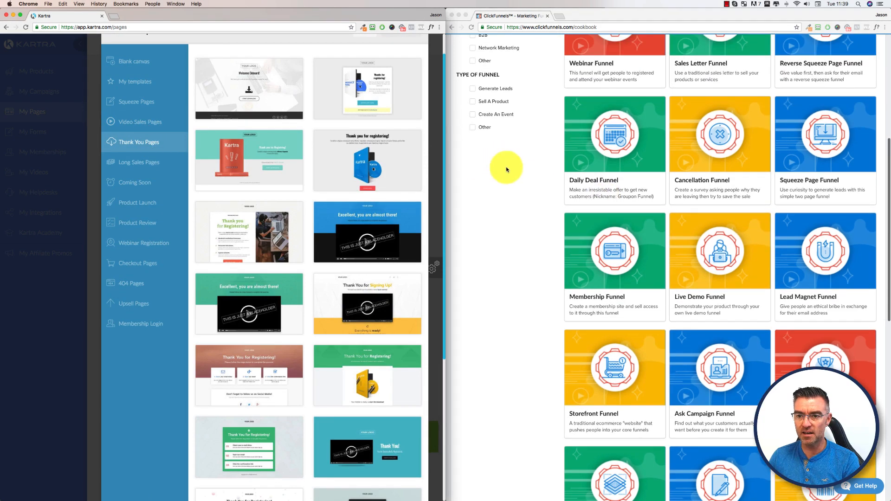
left_click(829, 133)
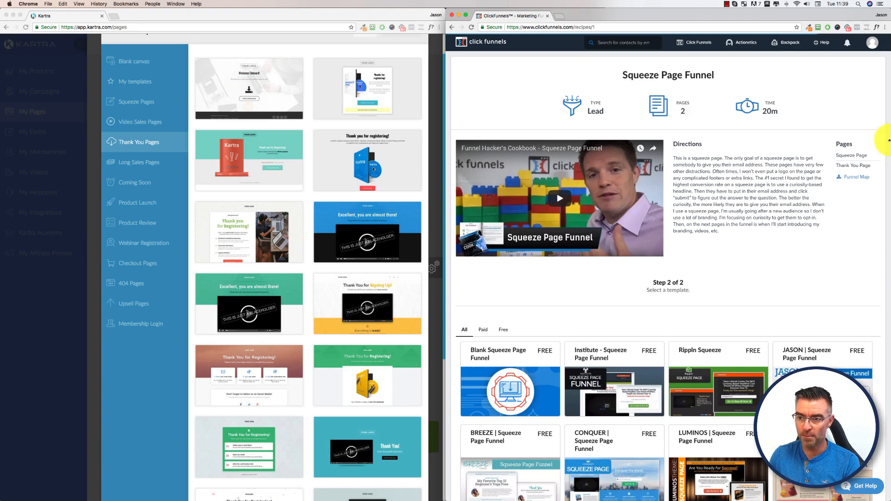
left_click_drag(837, 155, 874, 166)
left_click(872, 164)
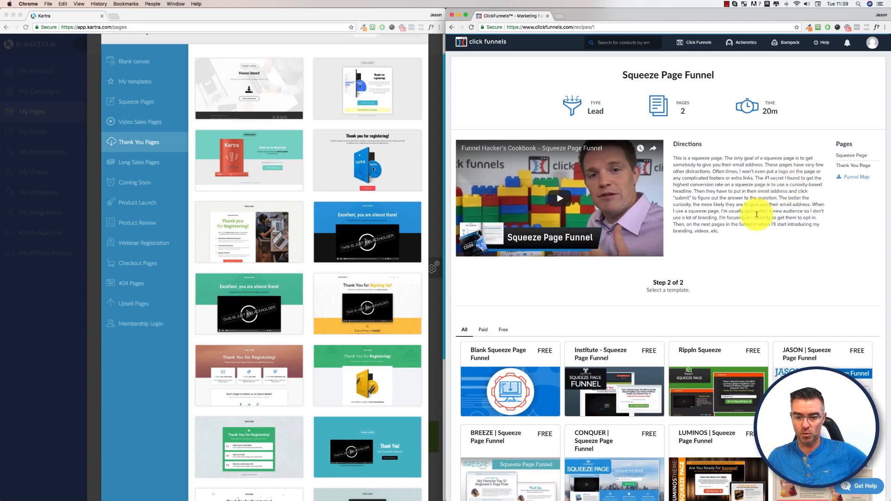
left_click(749, 227)
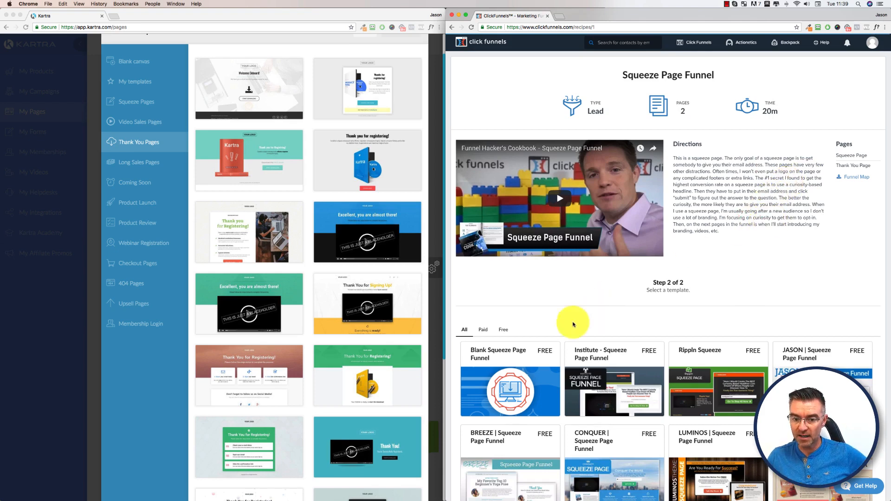
Step: Examine the free and premium template designs offered for the Squeeze Page Funnel
scroll(520, 351, "down", 4)
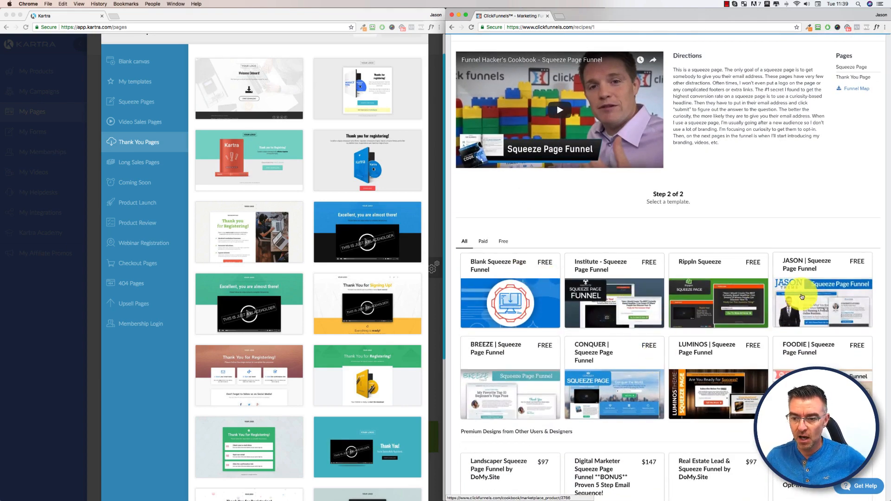
scroll(800, 297, "down", 5)
scroll(800, 299, "down", 4)
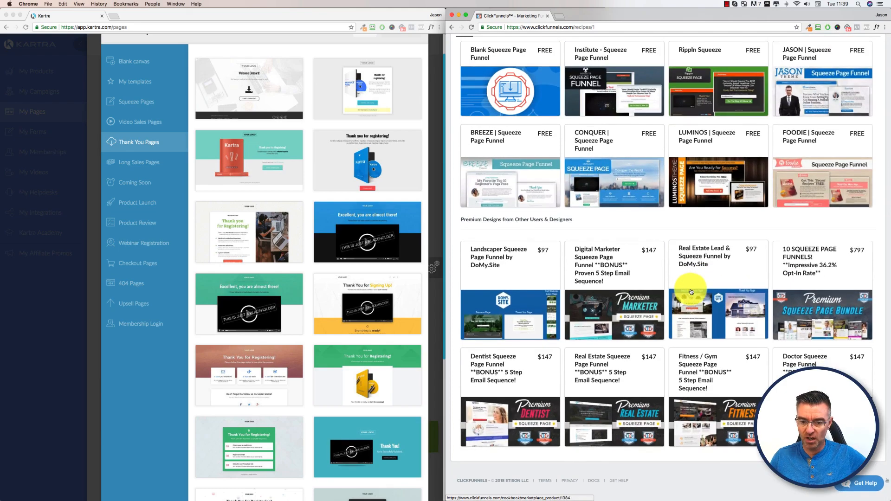
scroll(729, 284, "up", 10)
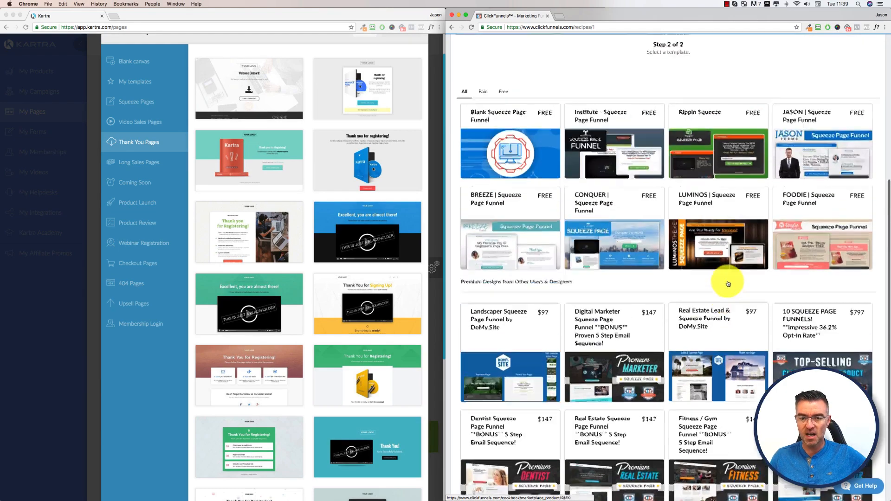
Step: Review the remaining Squeeze Page Funnel templates and get the free Blank Squeeze Page Funnel
scroll(707, 321, "up", 5)
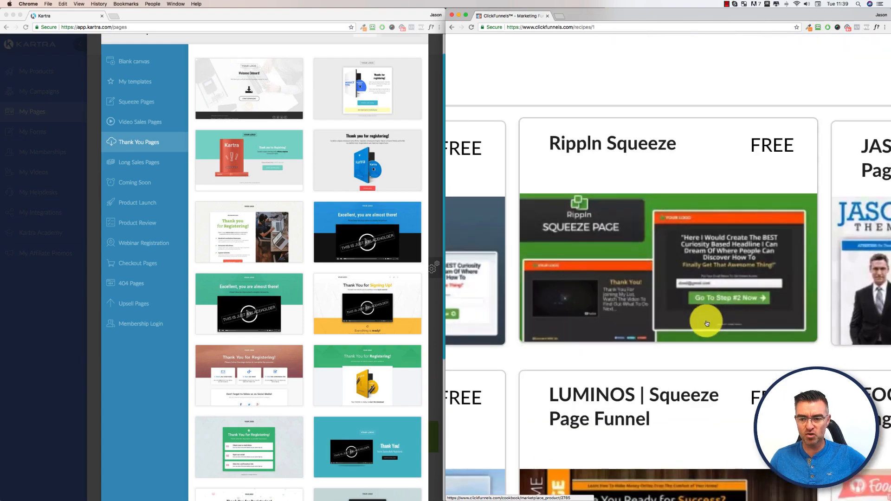
scroll(675, 83, "down", 5)
scroll(639, 246, "down", 2)
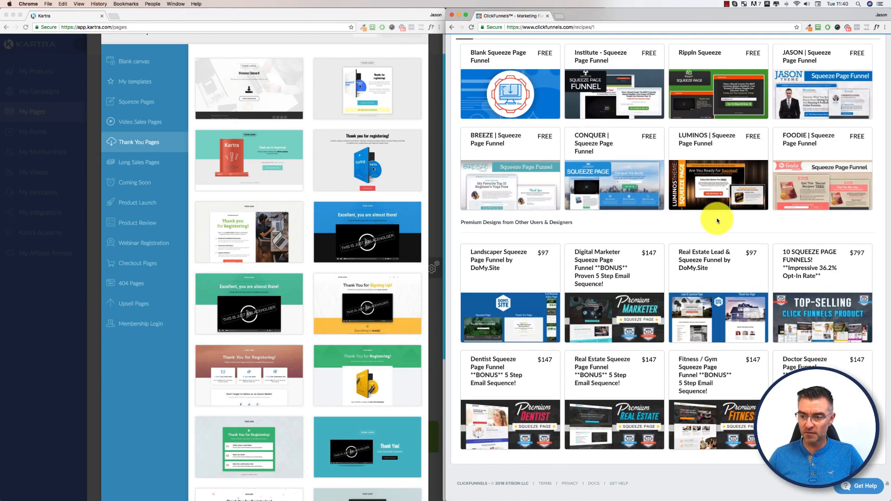
scroll(767, 253, "up", 5)
scroll(767, 254, "up", 2)
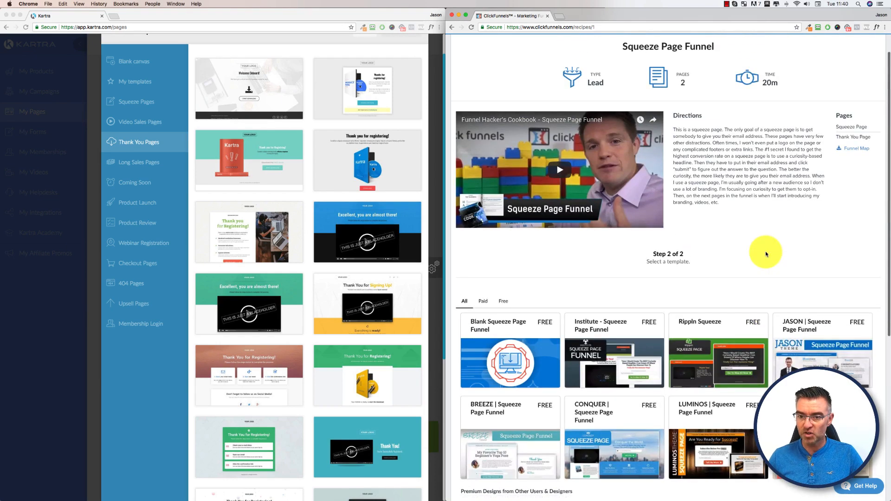
scroll(765, 255, "up", 1)
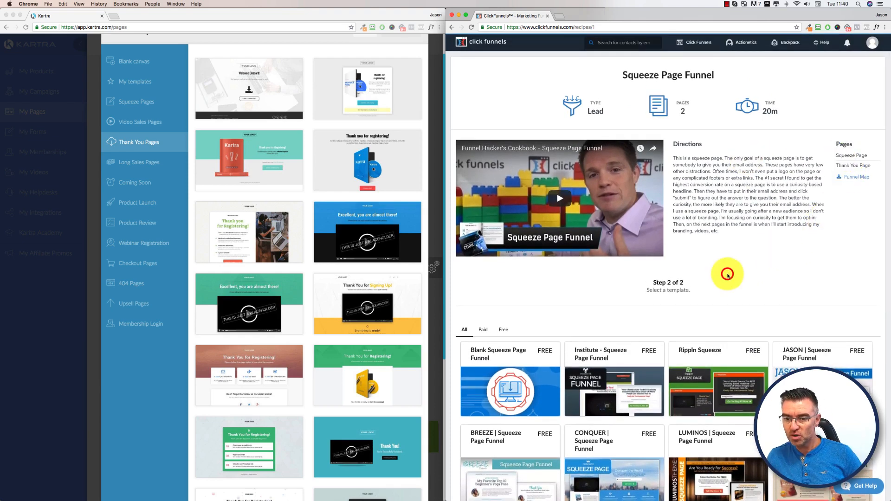
scroll(733, 264, "down", 2)
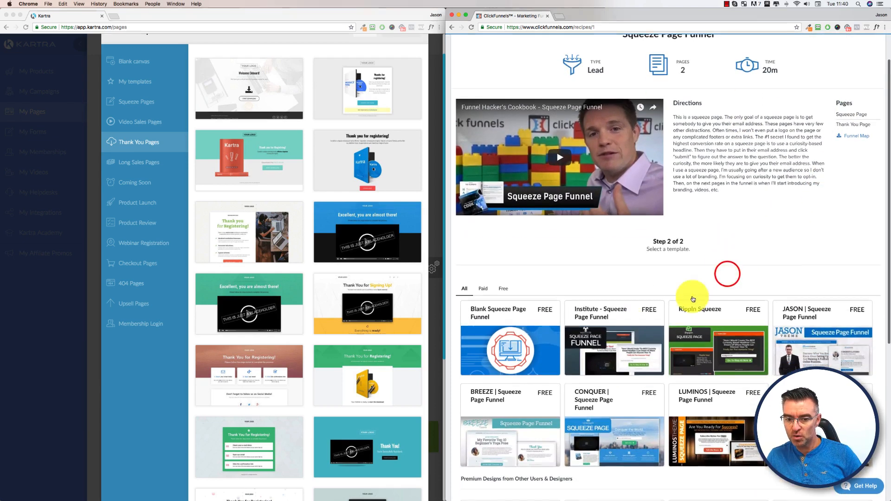
left_click(533, 341)
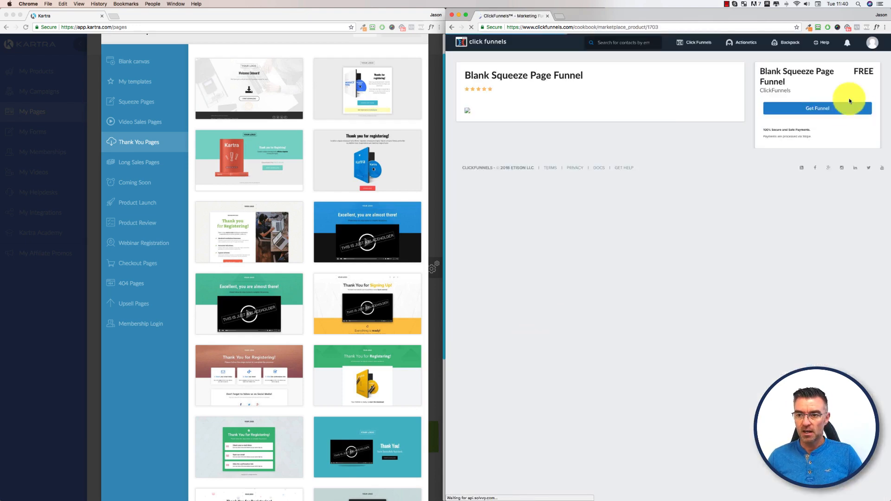
left_click(823, 109)
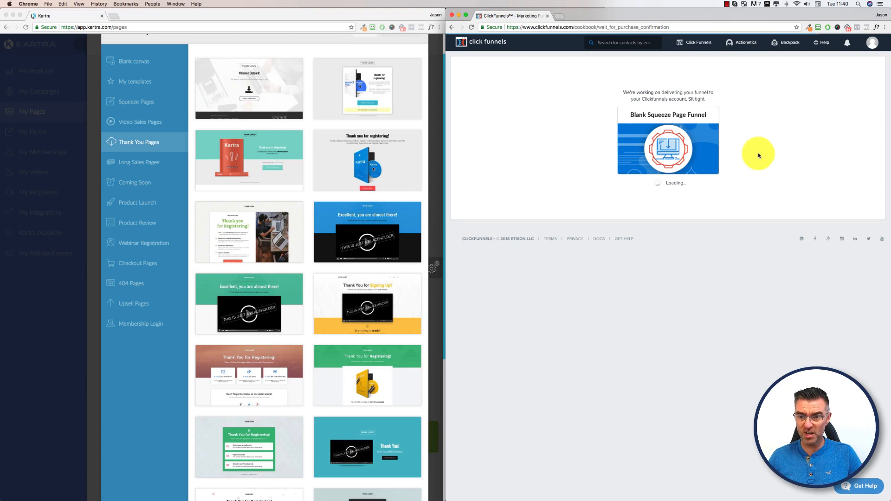
Step: Switch to Kartra and browse the full range of templates in the Squeeze Pages category
left_click(139, 100)
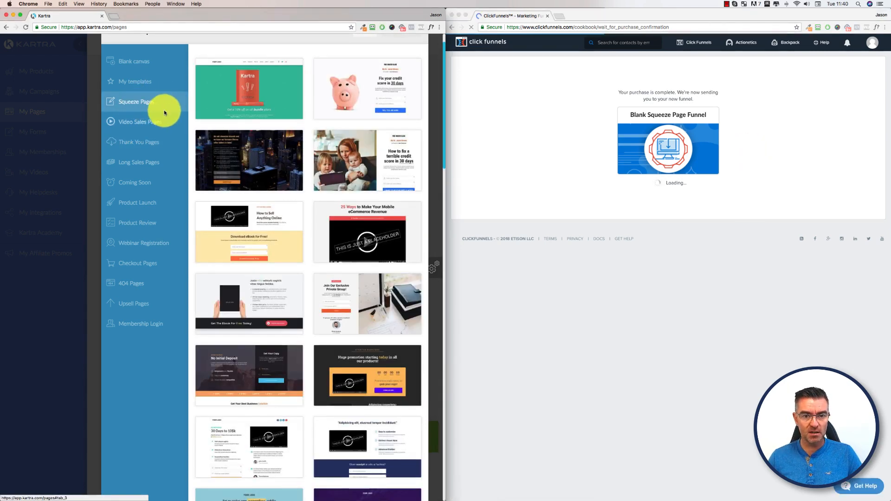
scroll(292, 266, "down", 3)
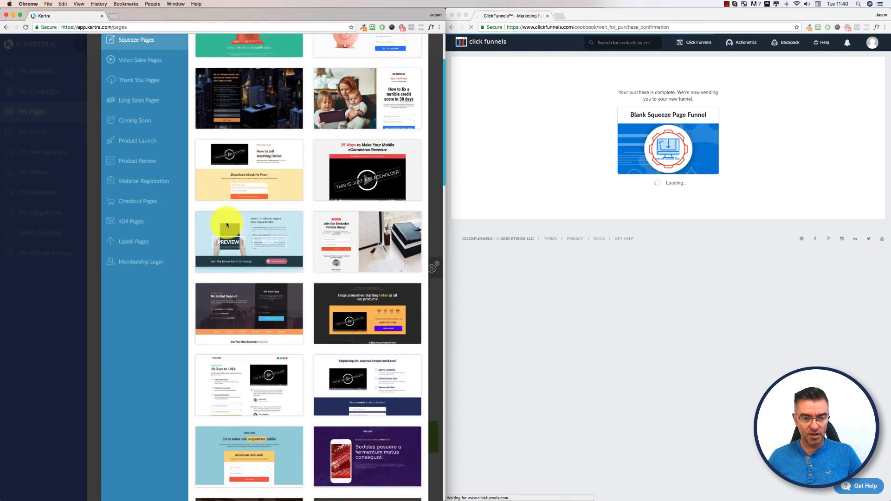
scroll(373, 176, "down", 15)
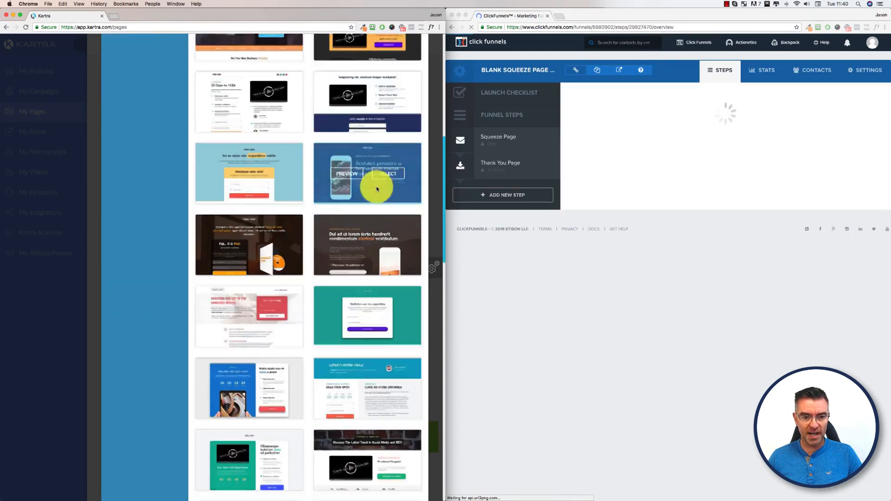
scroll(377, 189, "down", 10)
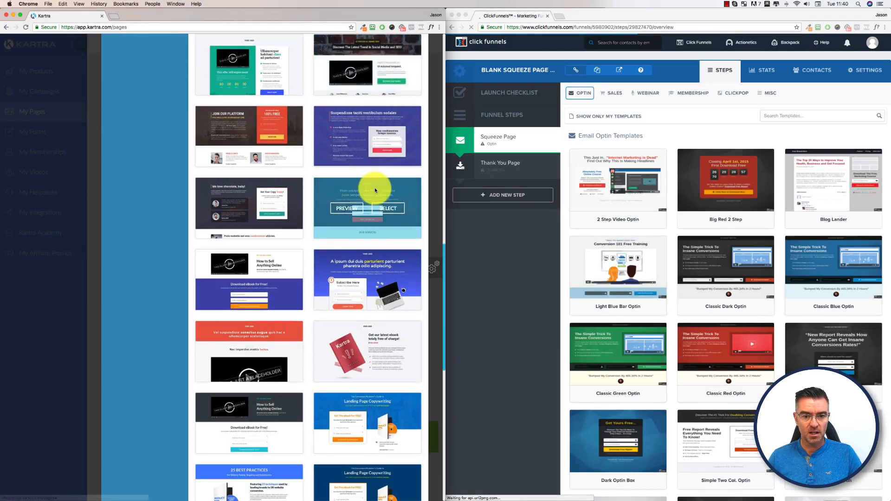
scroll(375, 191, "down", 10)
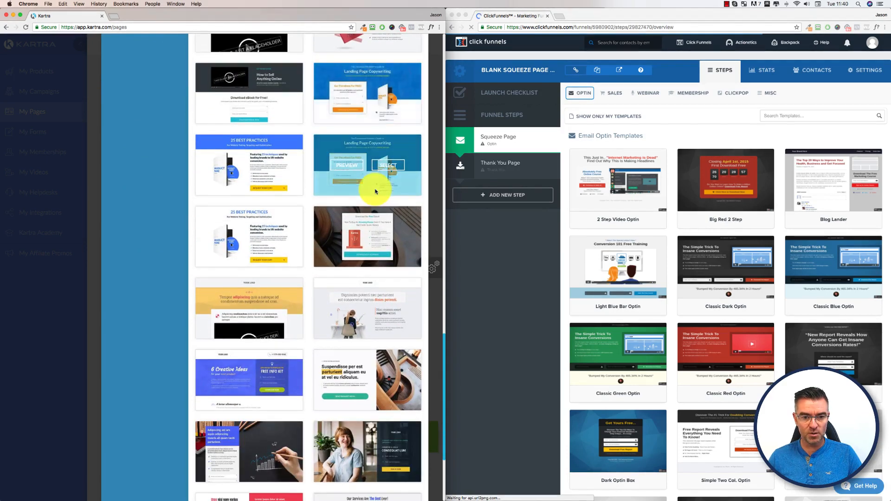
scroll(375, 190, "down", 2)
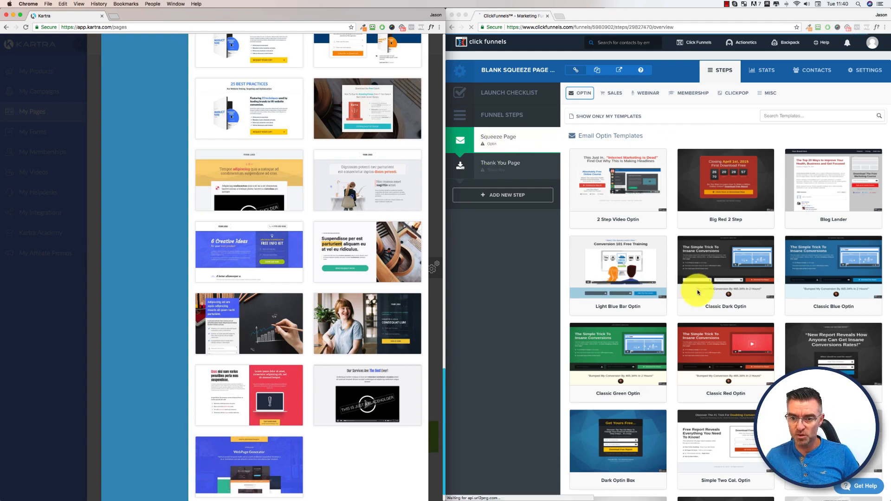
Step: Switch to ClickFunnels and browse the Email Optin Templates for the funnel's Squeeze Page step
scroll(696, 293, "down", 5)
scroll(698, 290, "down", 10)
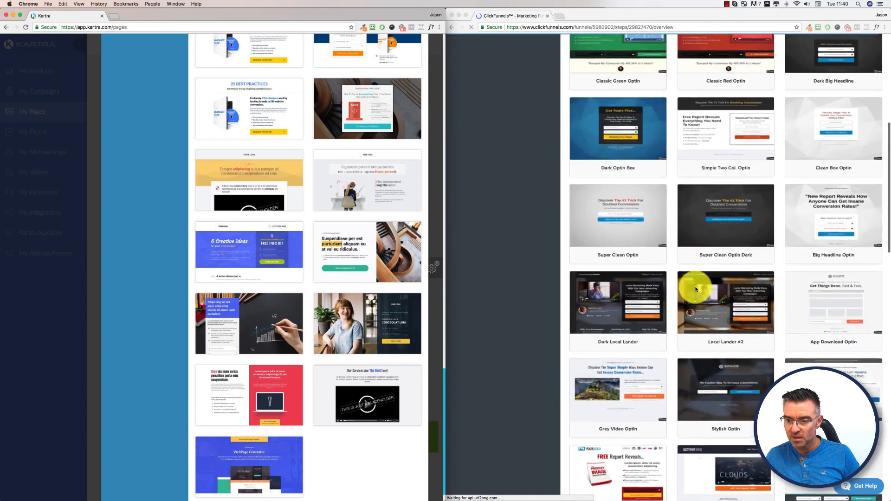
scroll(696, 289, "down", 5)
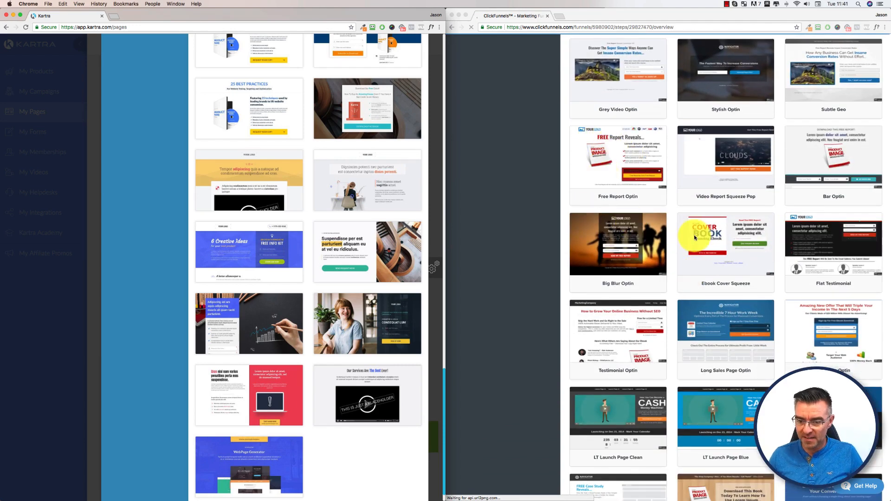
scroll(698, 243, "down", 2)
scroll(708, 305, "down", 5)
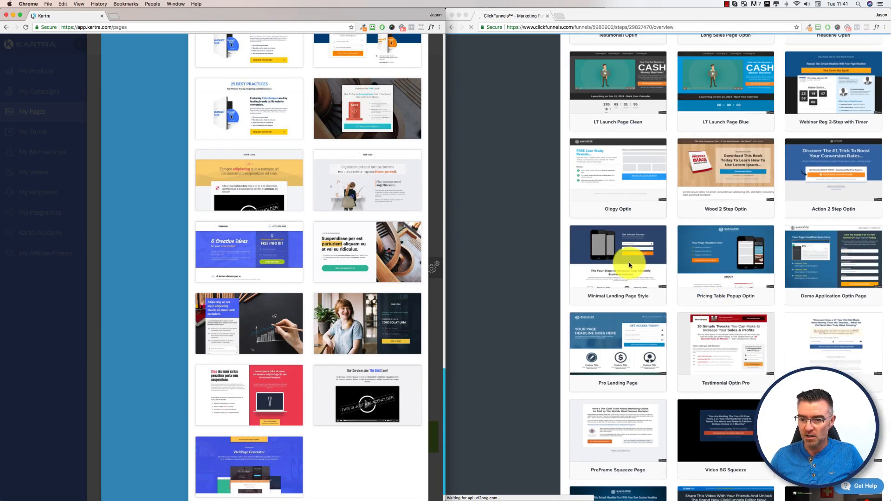
Step: Go back through both template galleries to compare Kartra's squeeze pages with the ClickFunnels optin designs
scroll(628, 270, "up", 8)
scroll(632, 278, "up", 9)
scroll(338, 286, "down", 1)
scroll(343, 288, "up", 2)
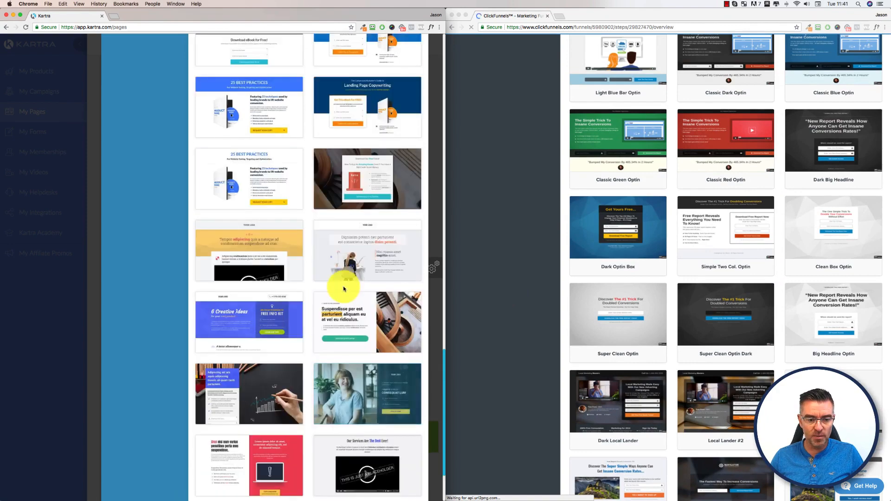
scroll(342, 292, "down", 3)
scroll(341, 293, "up", 15)
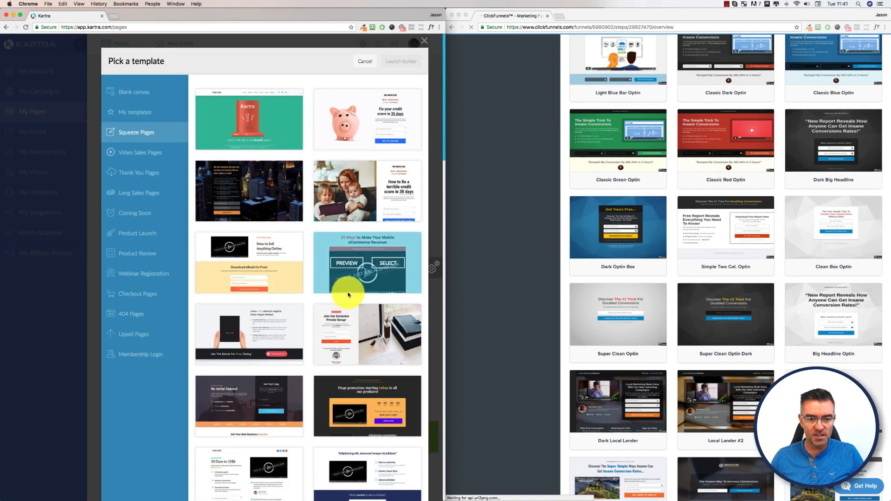
scroll(682, 213, "up", 5)
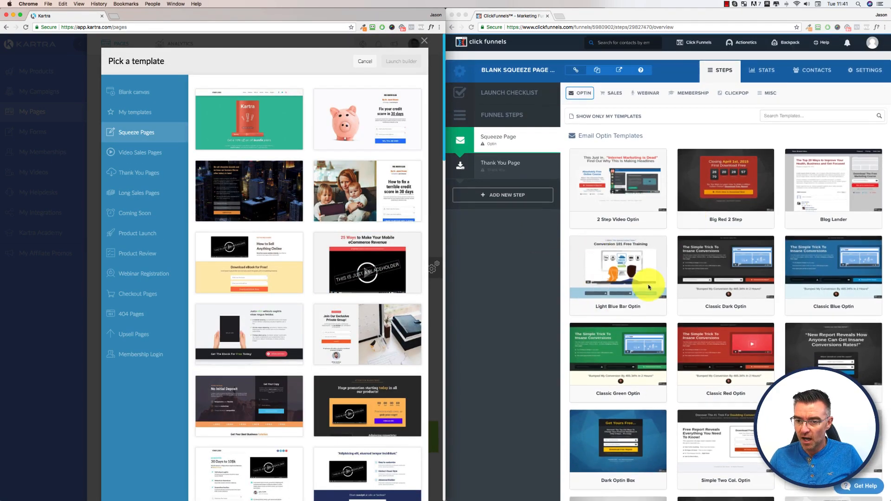
Step: Preview the Simple Two Col. Optin template in ClickFunnels and try to select it for the Squeeze Page step
scroll(736, 322, "down", 2)
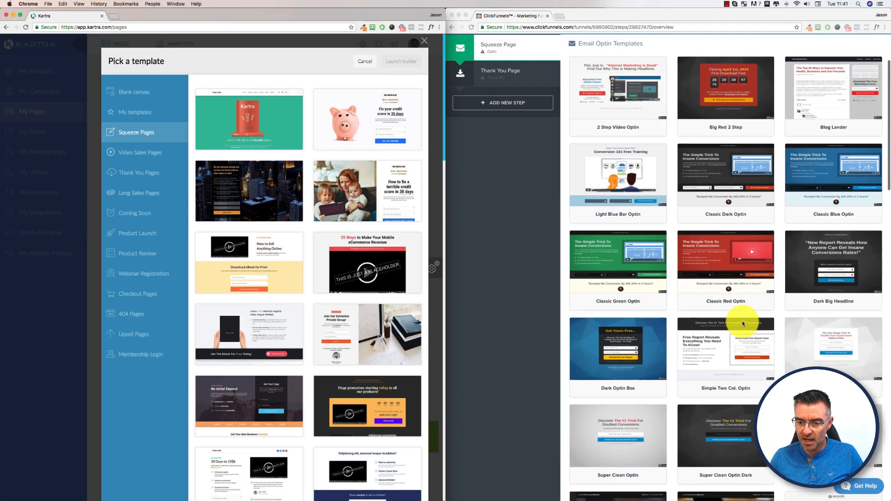
scroll(742, 323, "down", 1)
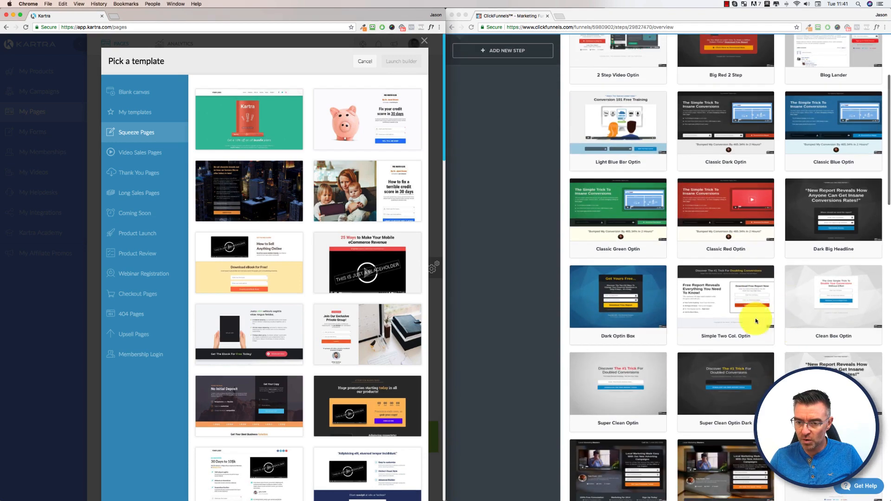
mouse_move(735, 303)
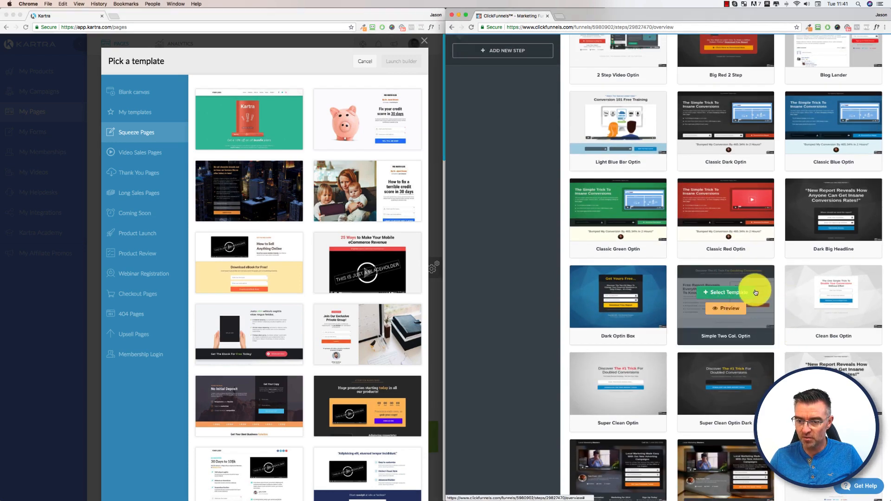
left_click(725, 308)
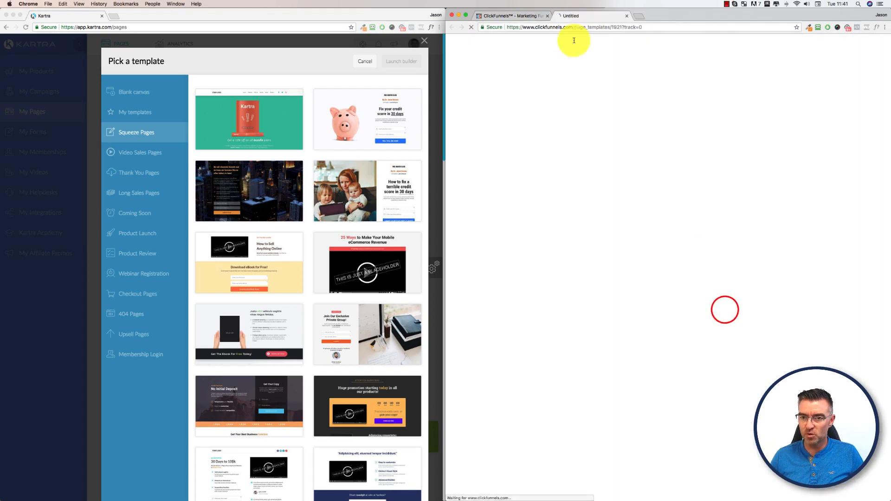
left_click(626, 17)
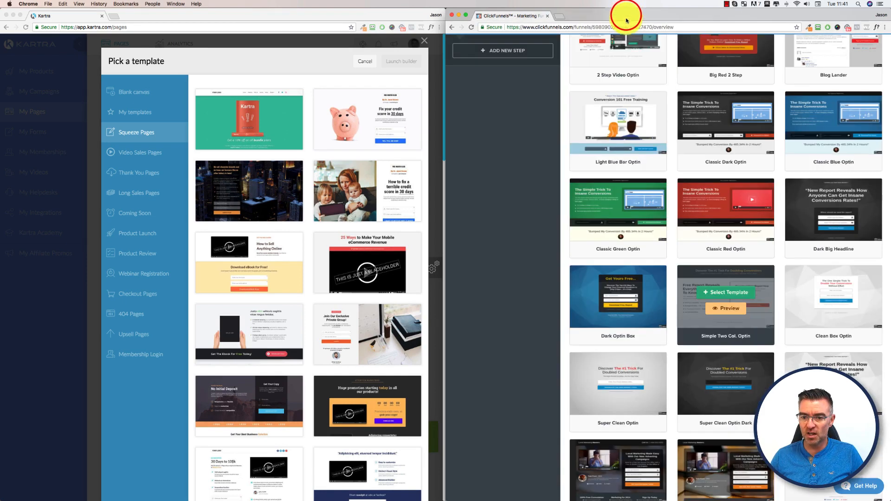
left_click(742, 295)
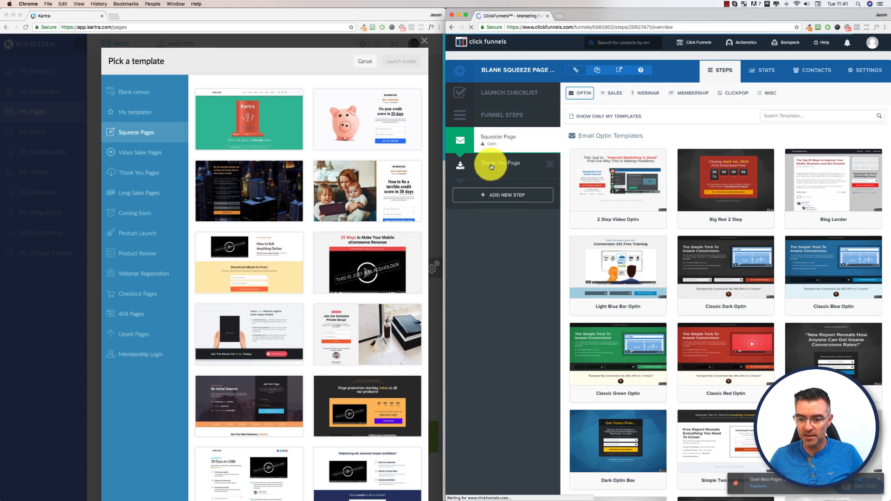
Step: Show the templates for the funnel's Thank You Page step and preview the Download Clean Dotted design
left_click(492, 167)
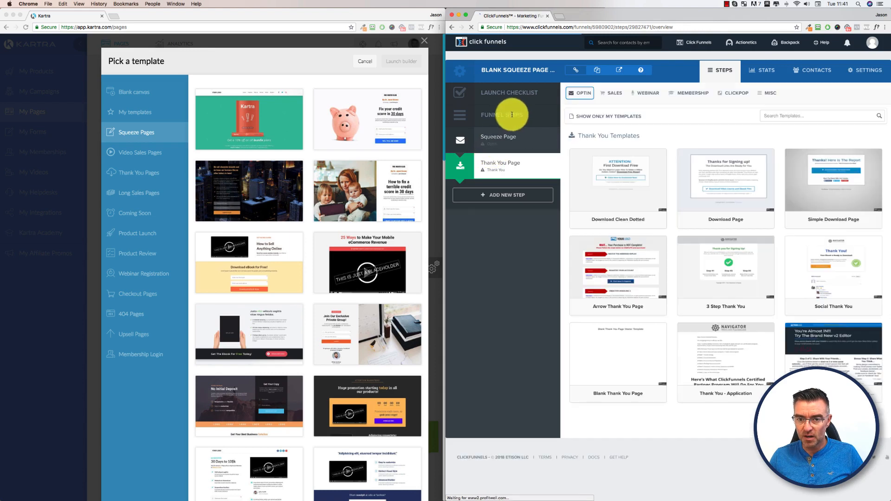
mouse_move(628, 177)
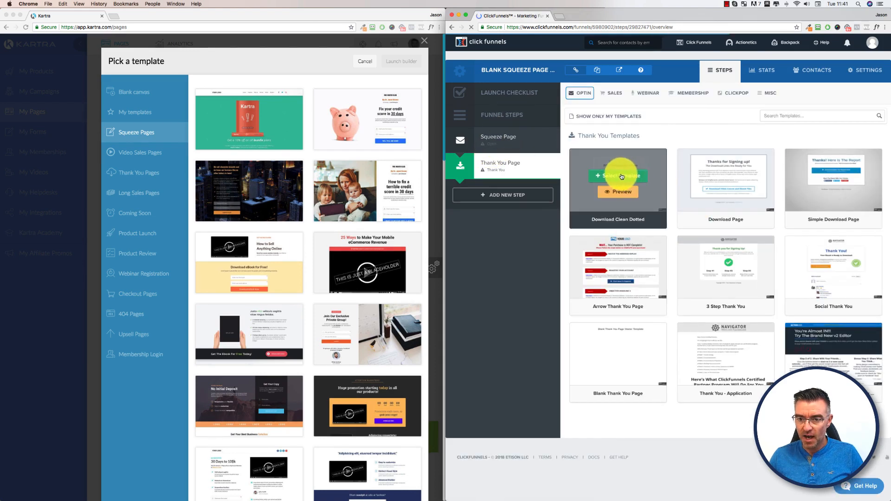
left_click(622, 193)
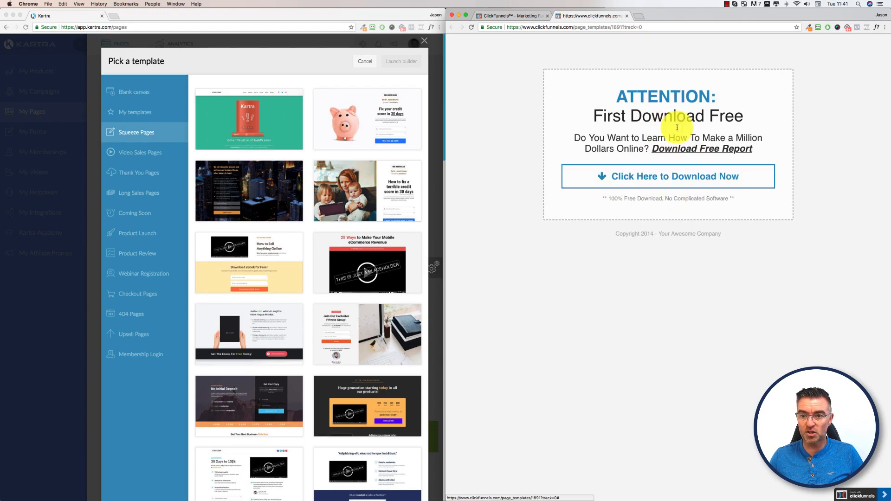
left_click(625, 17)
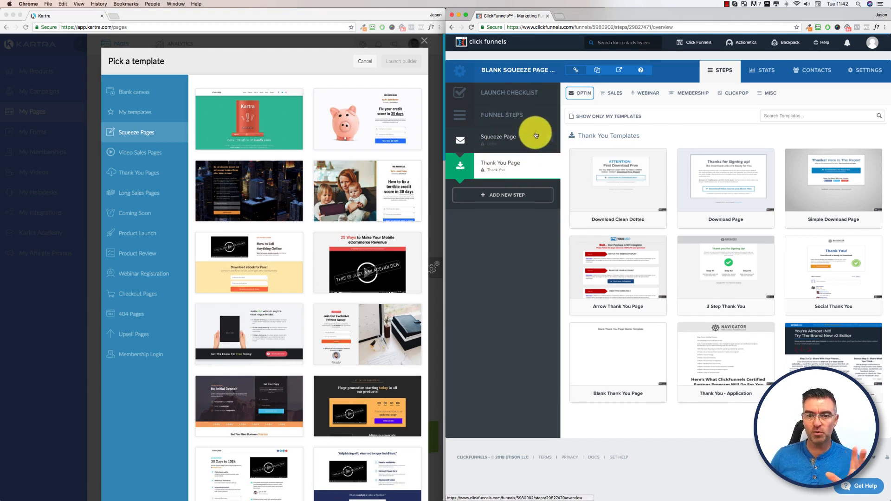
Step: Switch to Kartra and preview the green squeeze page template with the red Kartra book
left_click(255, 70)
left_click(224, 119)
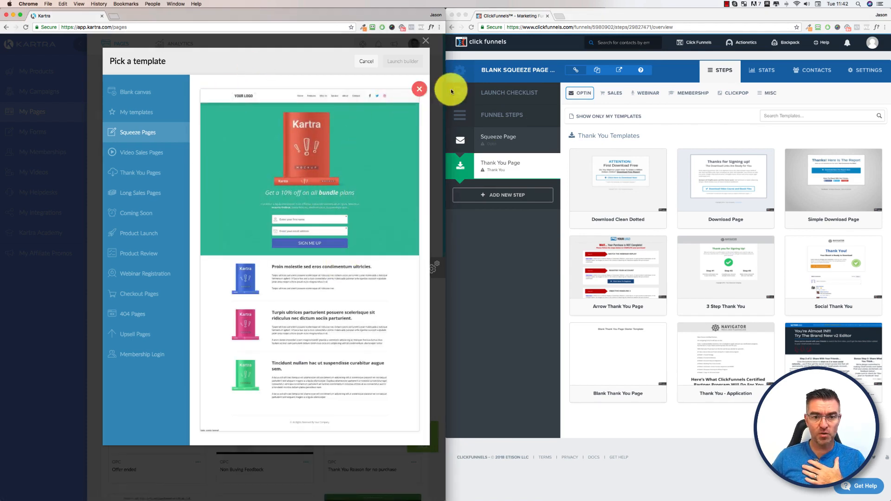
left_click(419, 88)
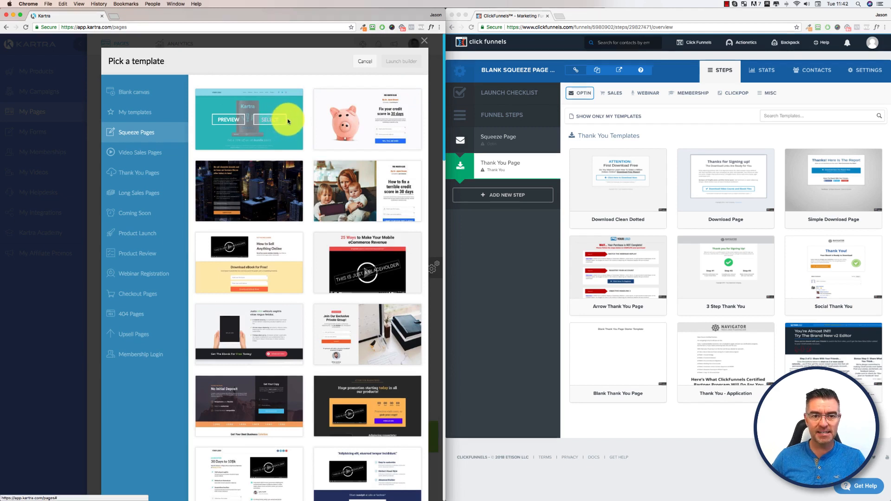
Step: Open the existing Refurbishment & Interior Design Checkout funnel in ClickFunnels and cancel Kartra's template selection to return to its pages
left_click(667, 132)
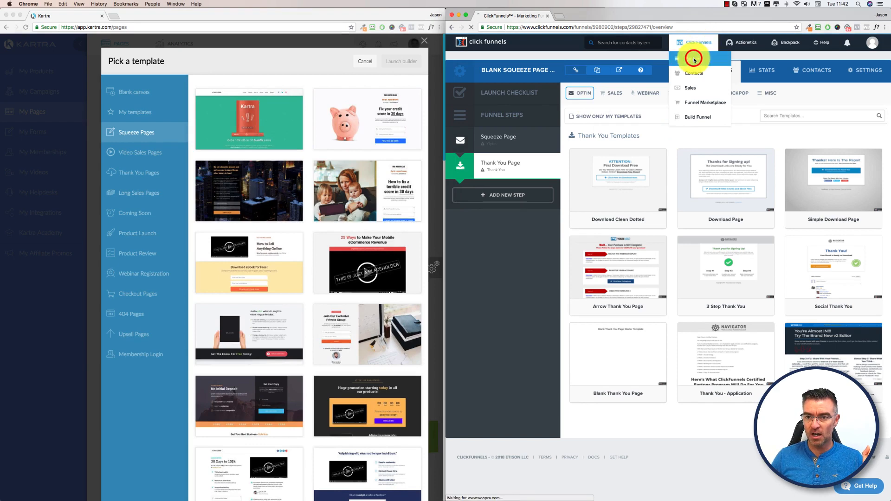
left_click(694, 59)
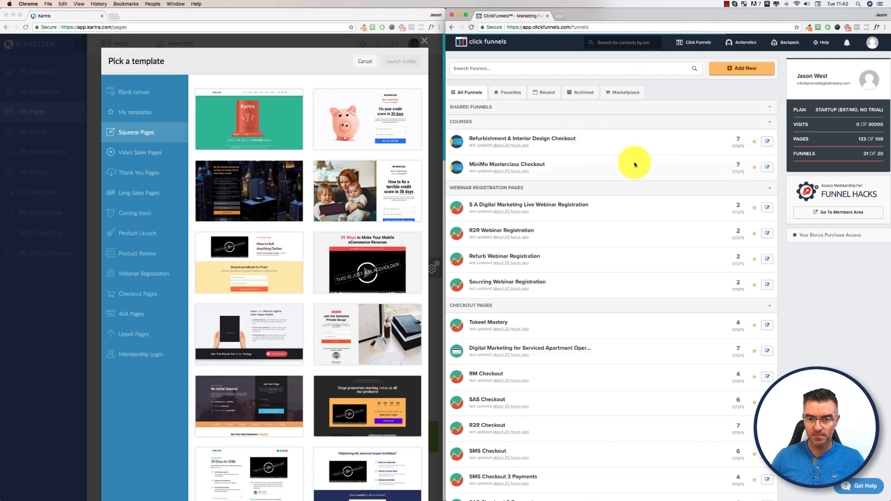
left_click(511, 140)
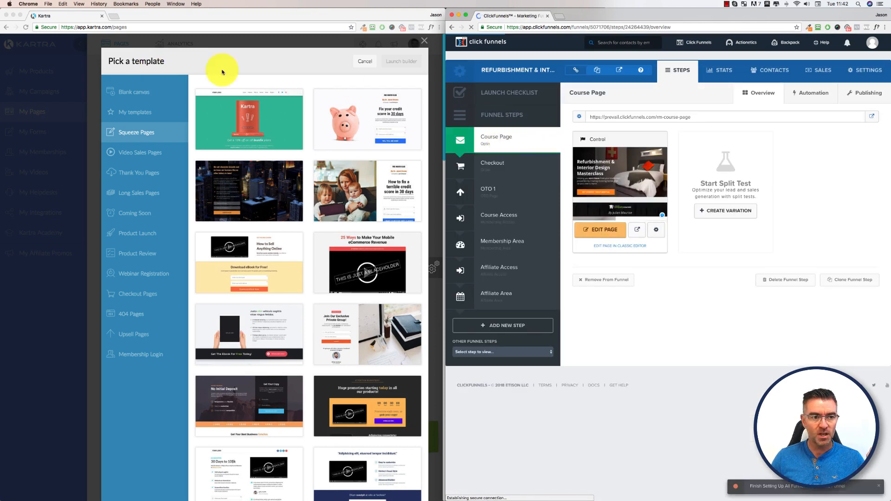
left_click(367, 63)
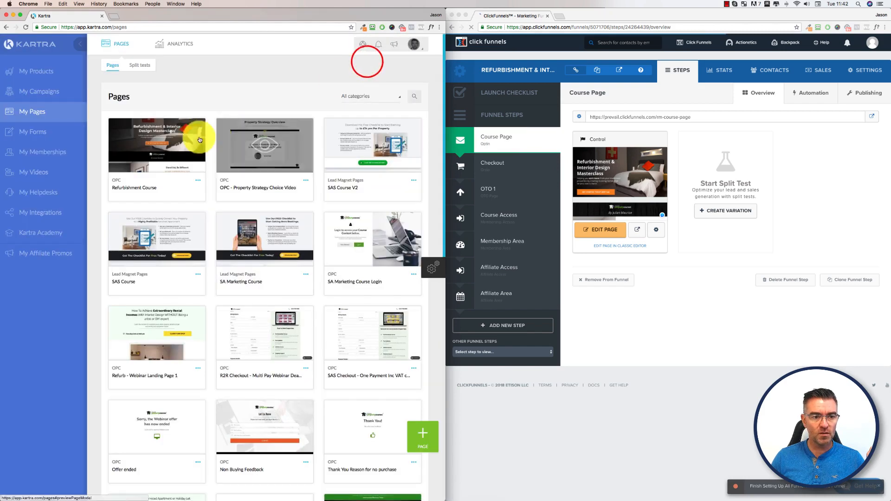
Step: Open the Refurbishment Course page in Kartra's page builder and the funnel's Course Page in the ClickFunnels editor
left_click(198, 181)
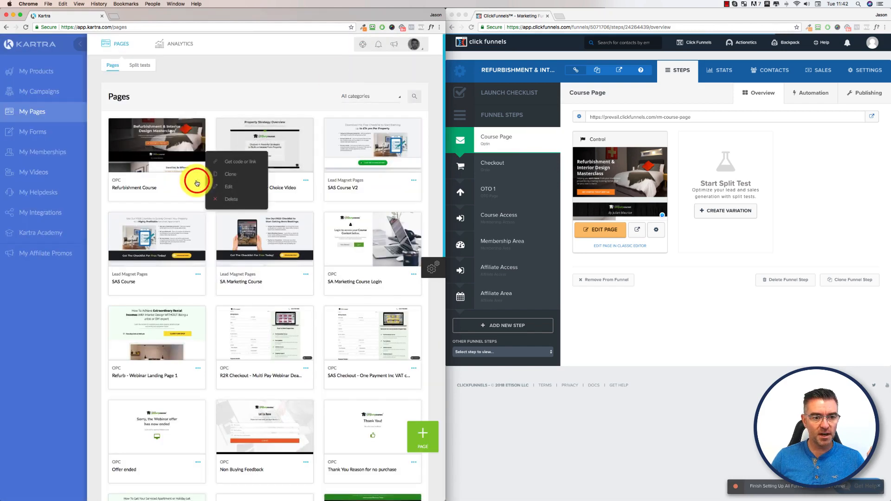
left_click(229, 188)
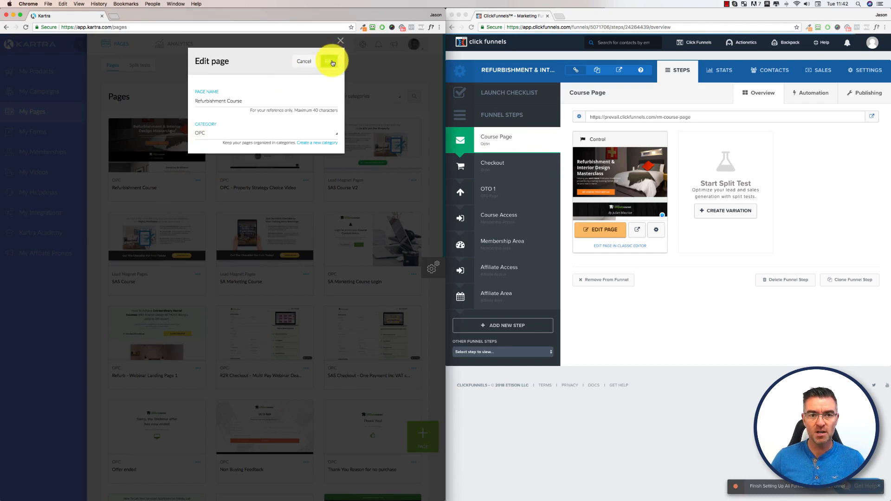
left_click(332, 62)
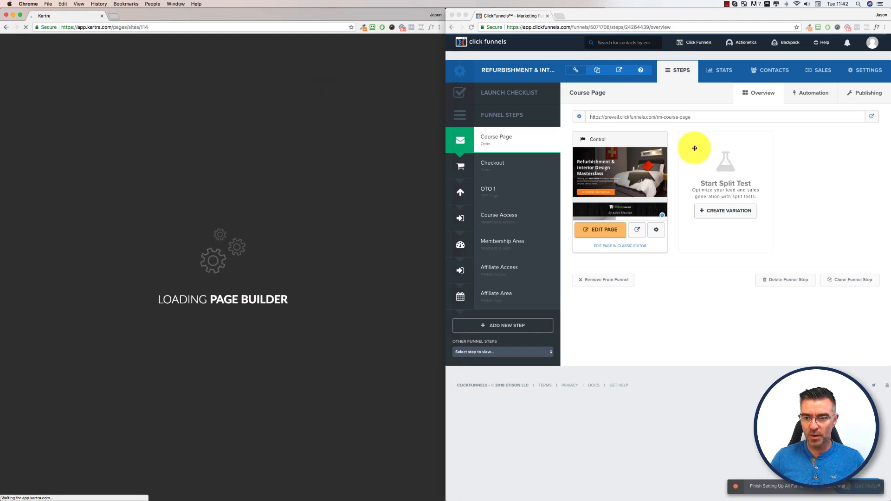
left_click(693, 146)
left_click(618, 229)
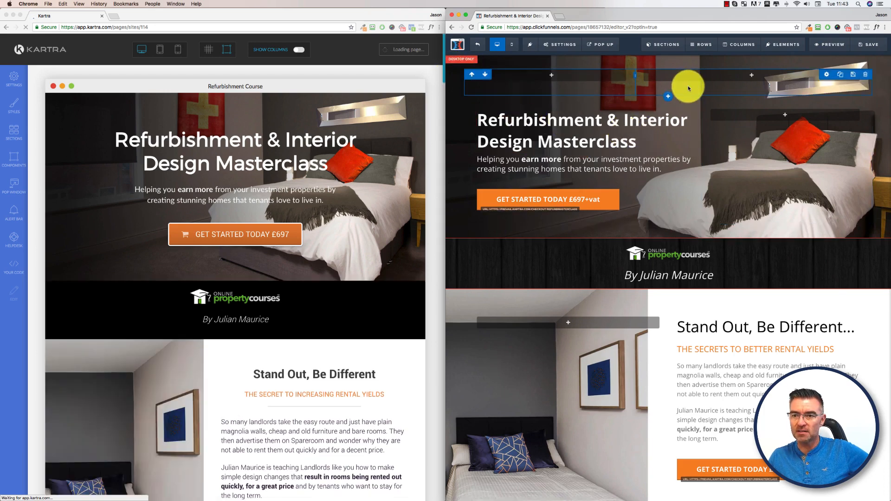
Step: View the settings of the hero section's GET STARTED TODAY button in ClickFunnels and close them
mouse_move(797, 51)
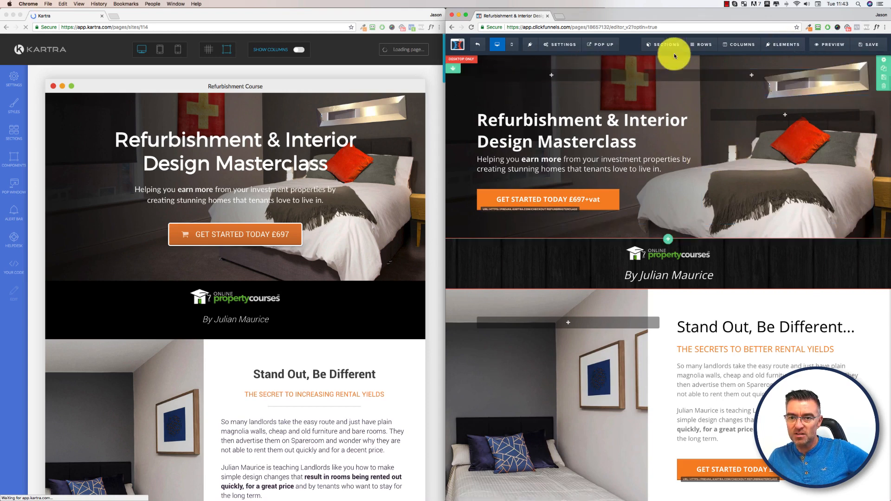
mouse_move(671, 48)
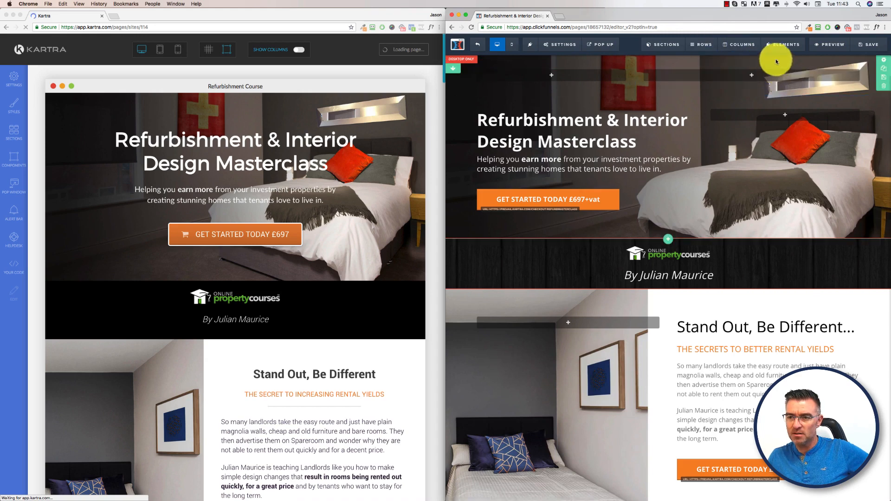
left_click(615, 195)
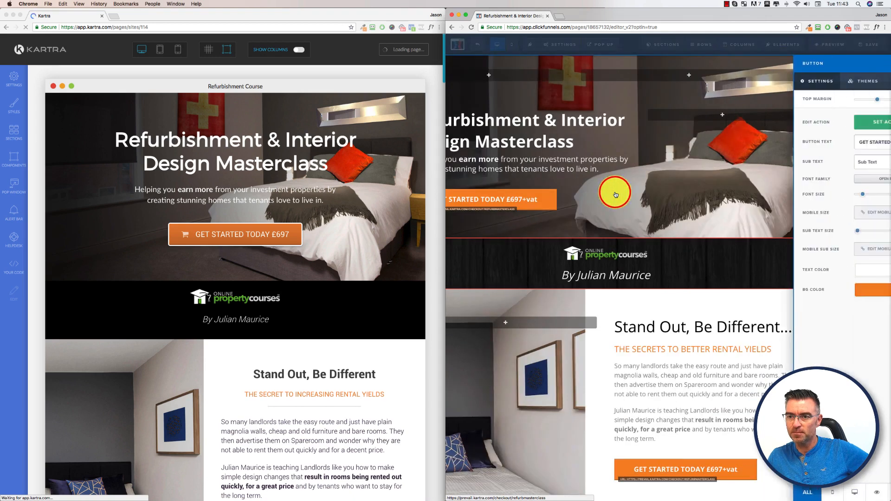
left_click(698, 130)
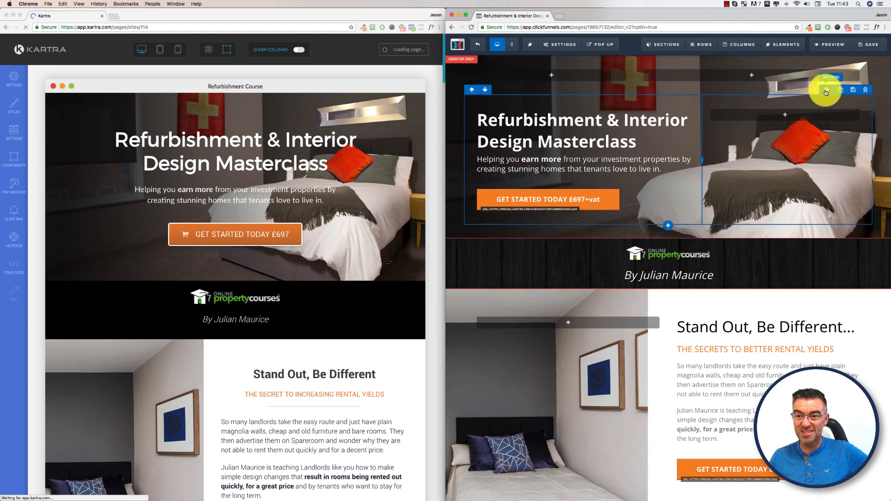
Step: Review the settings, advanced styles and animation options of the Stand Out, Be Different two-column row, then close them
scroll(820, 129, "down", 5)
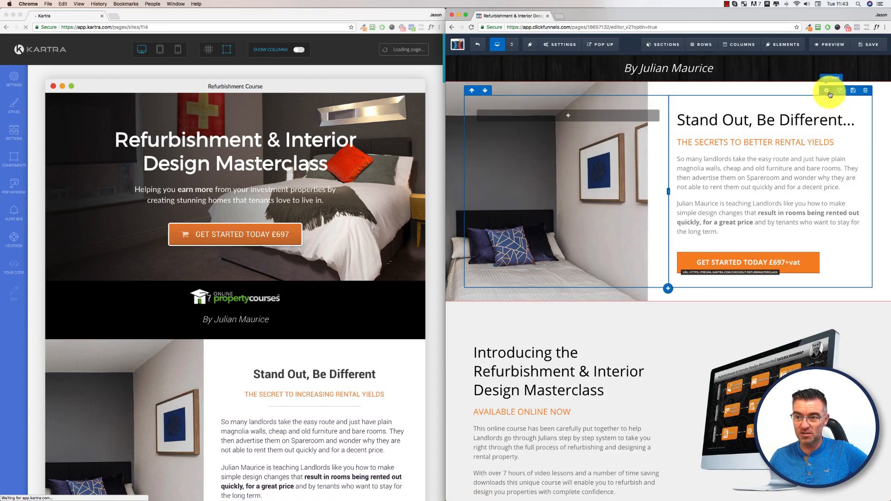
left_click(826, 92)
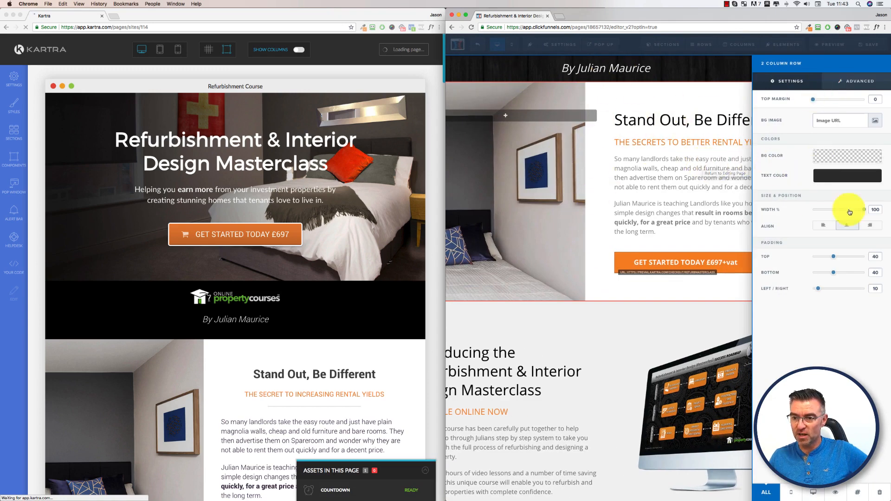
left_click_drag(850, 211, 870, 207)
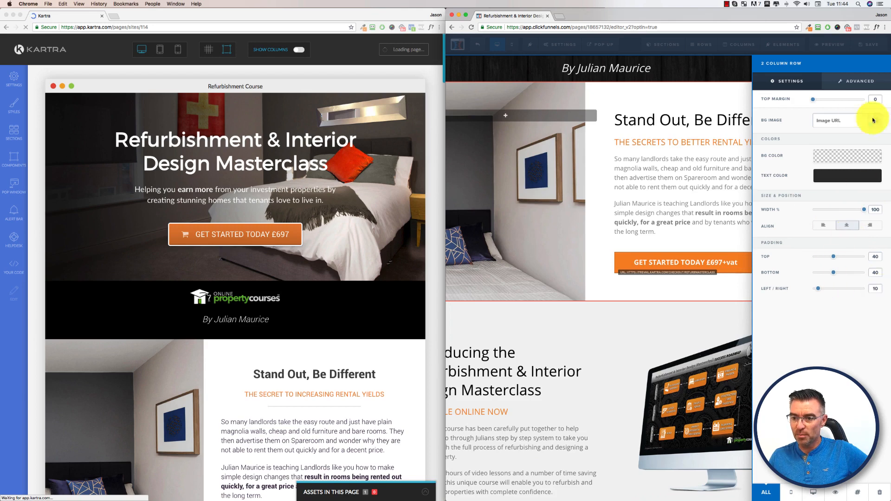
left_click(866, 90)
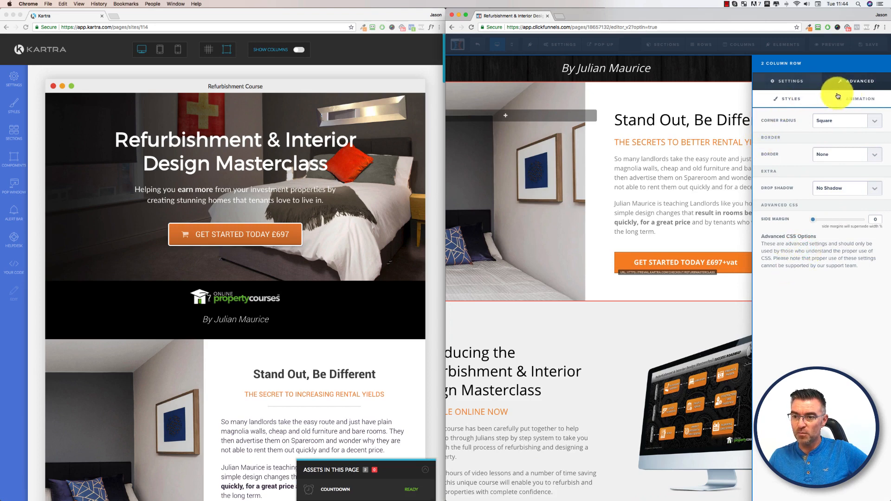
left_click(863, 98)
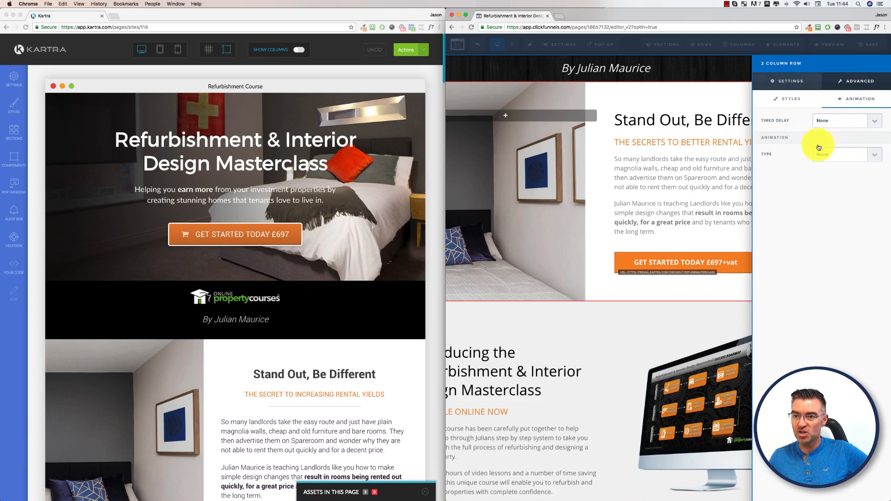
left_click(727, 74)
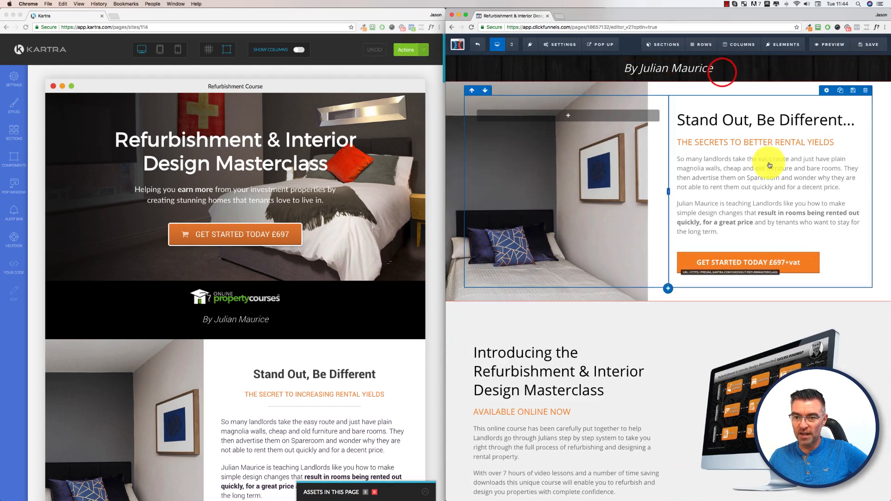
Step: Review the themes, icon picker and general settings of the line chart icon above "Add value to your properties"
scroll(770, 163, "down", 5)
scroll(696, 172, "down", 1)
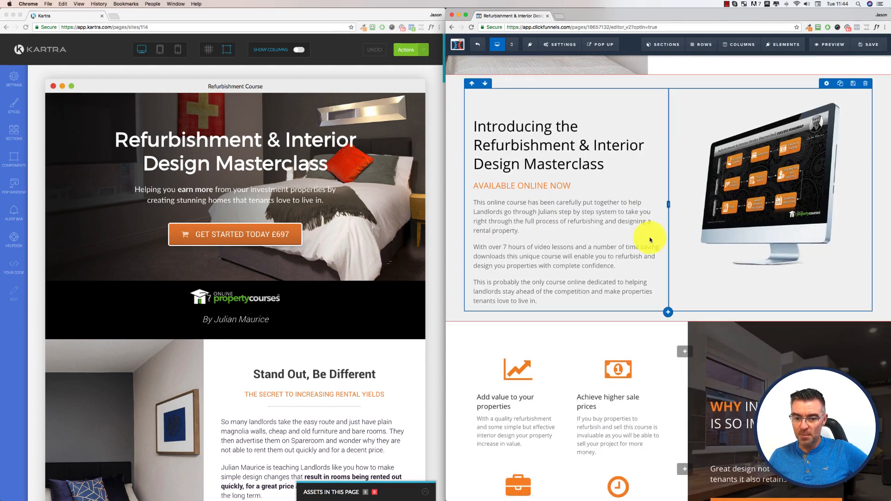
scroll(645, 239, "down", 3)
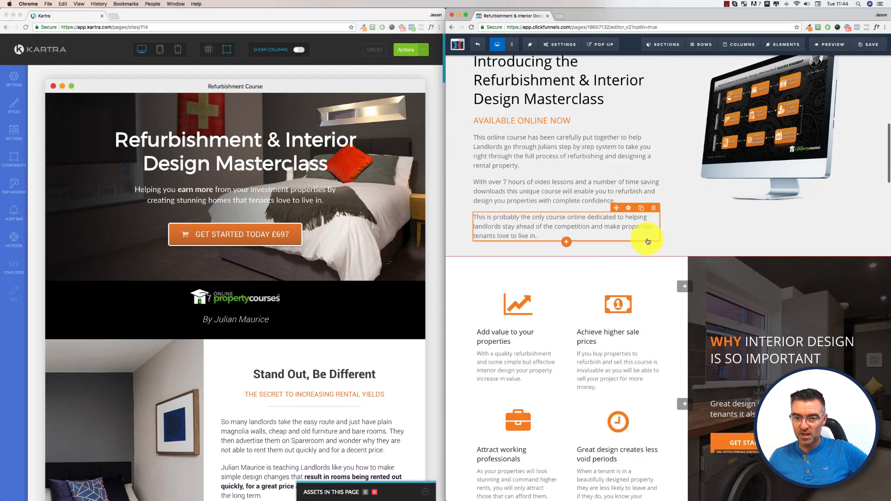
left_click(517, 304)
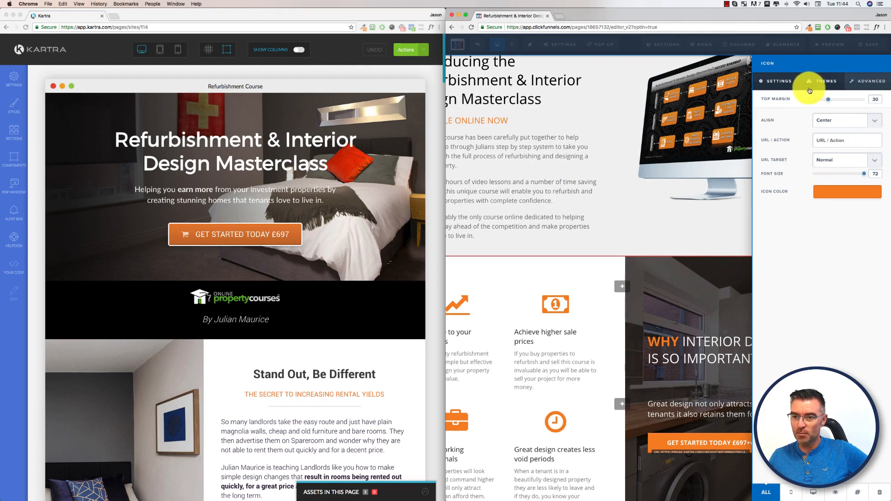
left_click(822, 82)
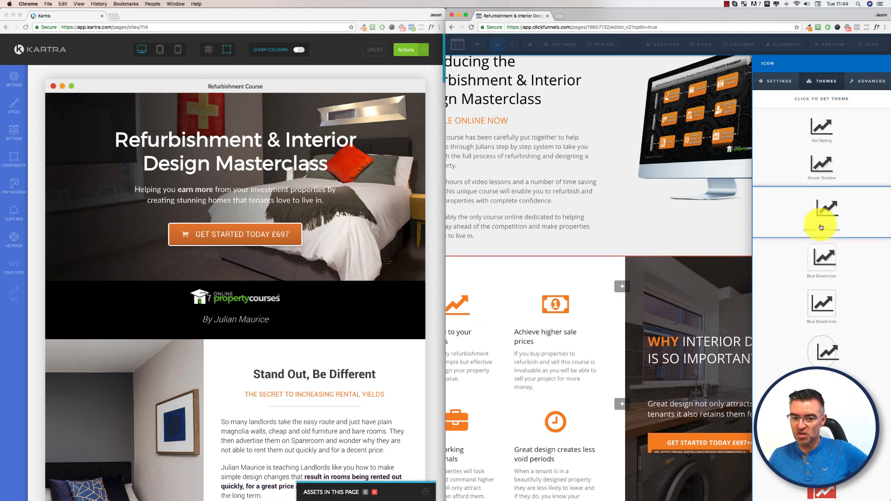
left_click(870, 88)
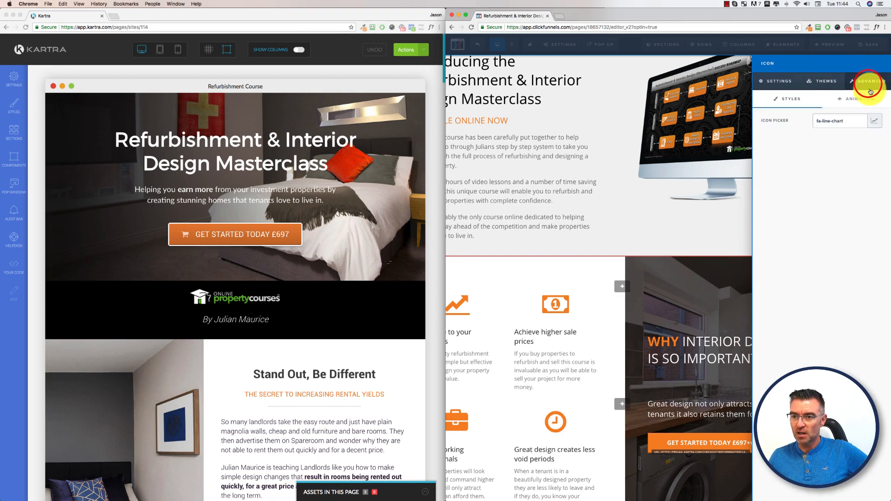
left_click(854, 121)
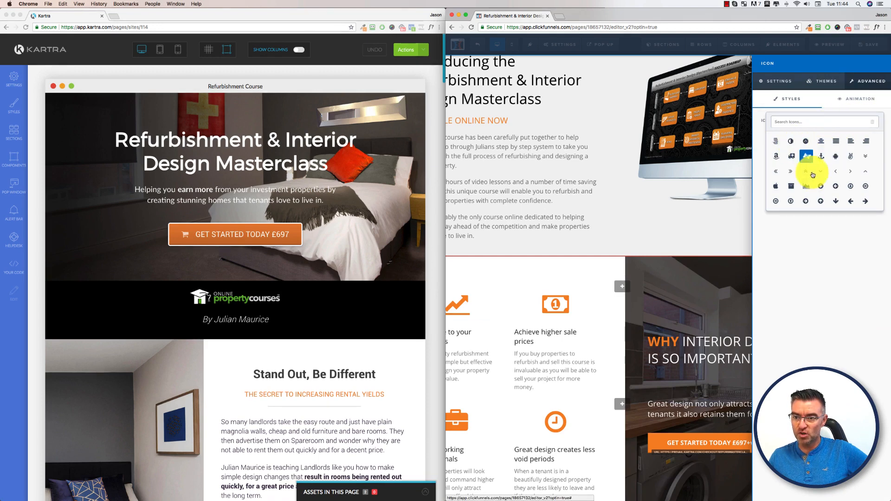
left_click(806, 253)
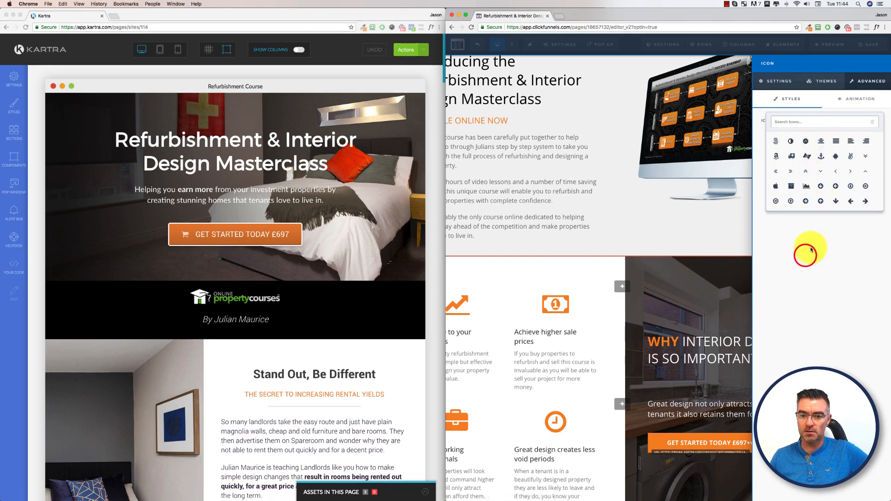
left_click(776, 80)
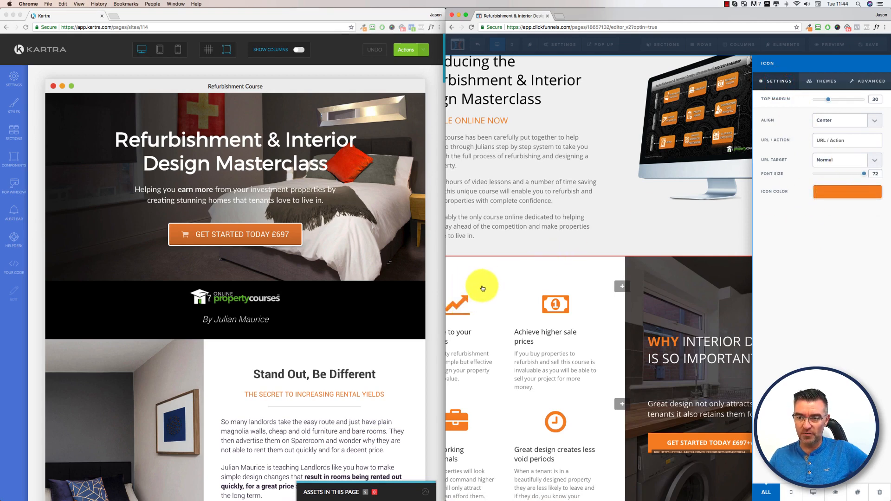
Step: Switch to Kartra and show the section tools for the Refurbishment Course page's hero section
scroll(311, 280, "down", 10)
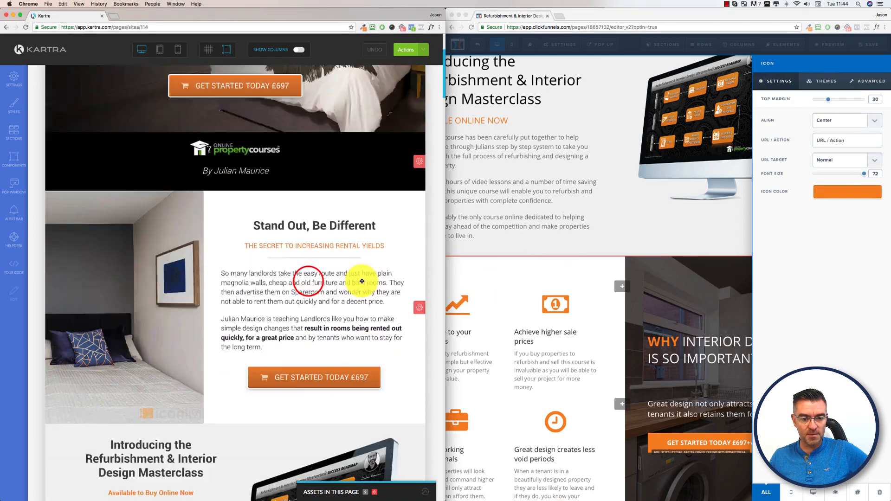
scroll(361, 281, "up", 10)
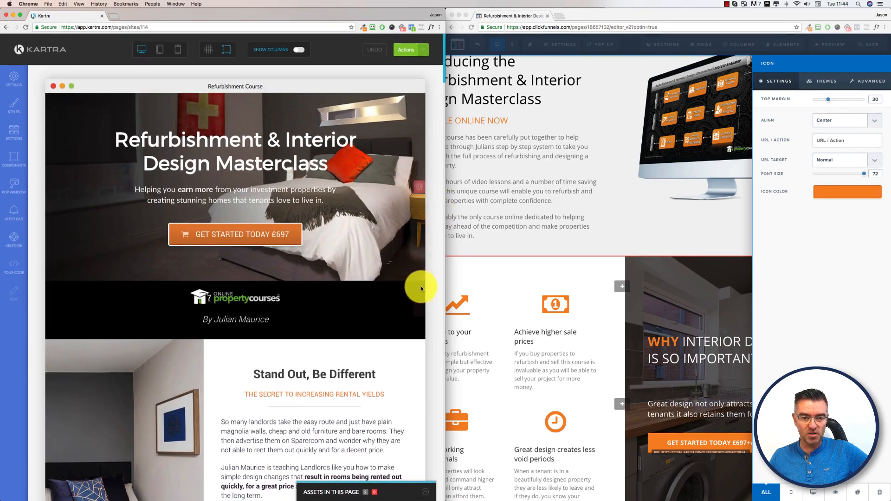
left_click(423, 187)
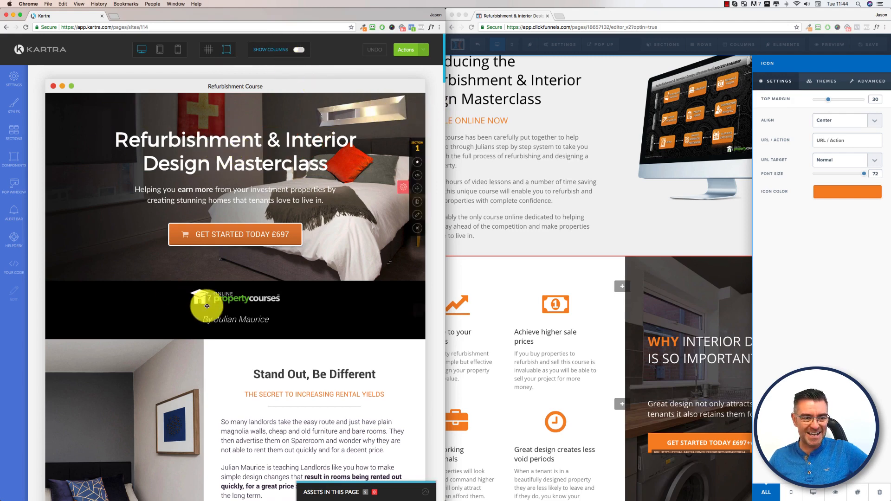
scroll(274, 379, "down", 3)
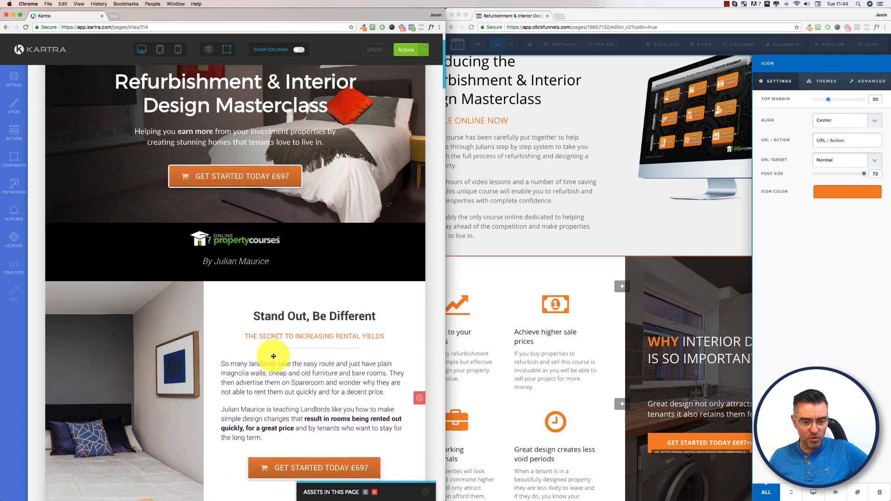
Step: Switch Kartra's page builder from Component Mode to the grid mode and back twice to compare the editing controls
left_click(210, 52)
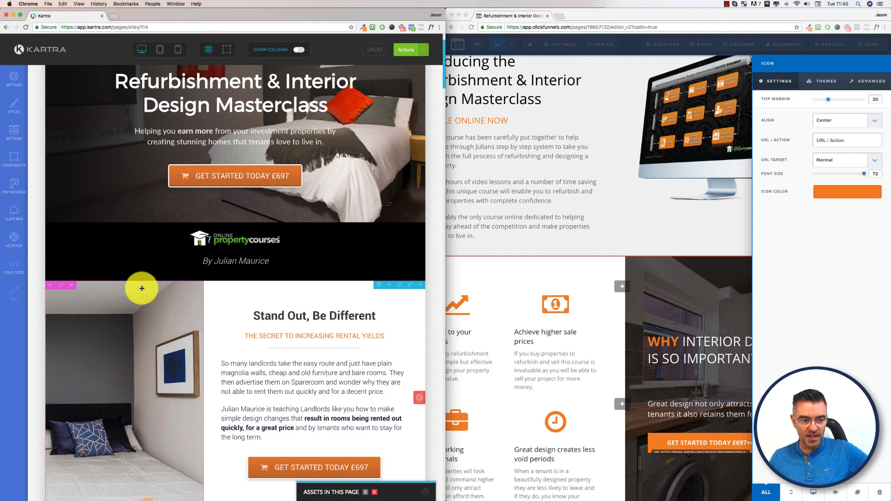
left_click(226, 49)
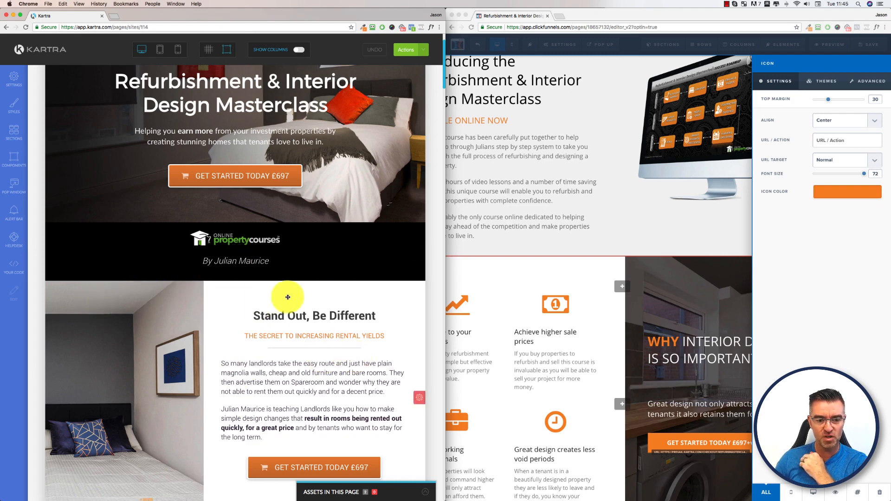
scroll(284, 290, "down", 5)
scroll(285, 145, "up", 7)
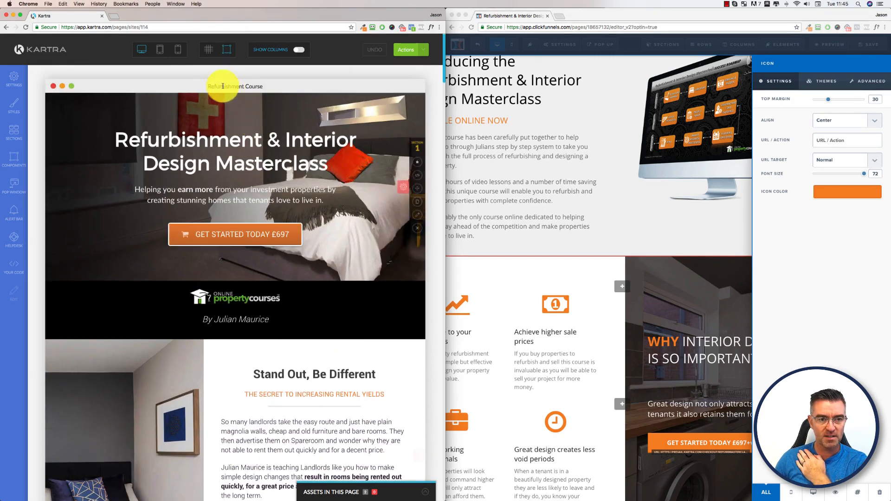
left_click(209, 49)
scroll(248, 358, "down", 3)
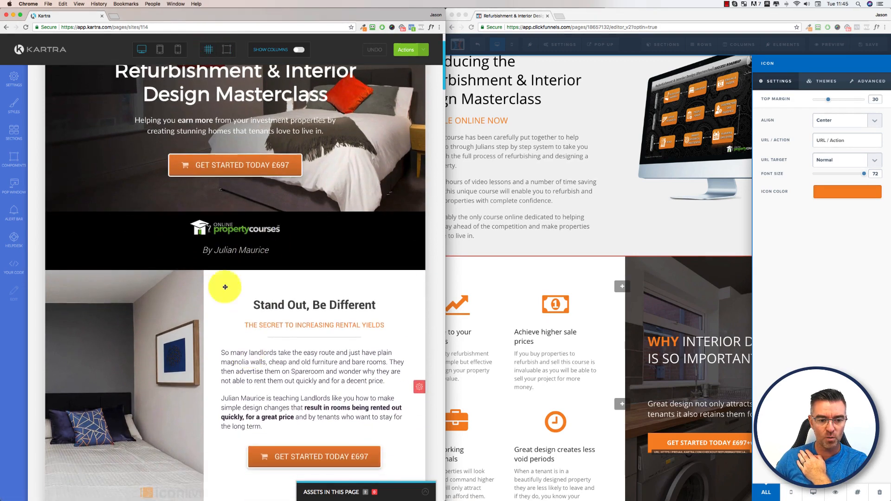
left_click(226, 49)
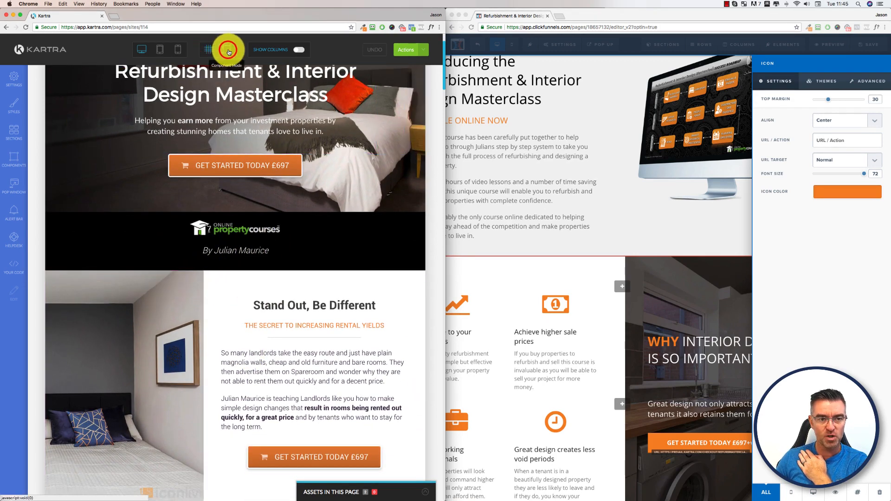
Step: Switch to ClickFunnels, show the Course Page's mobile layout and return to its desktop layout
left_click(539, 152)
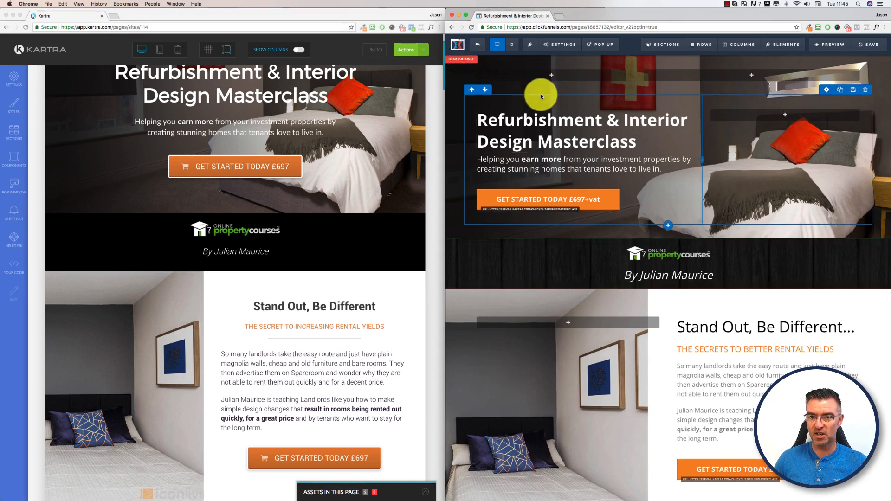
left_click(513, 45)
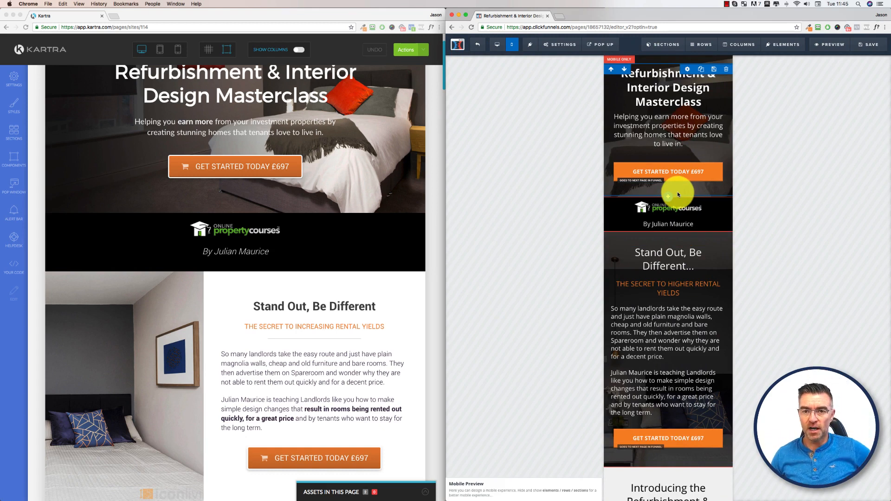
left_click(499, 48)
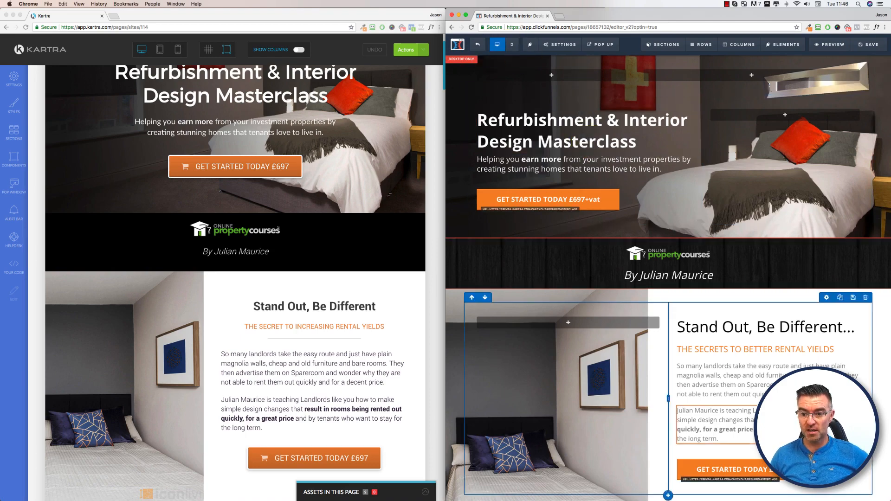
scroll(650, 325, "down", 10)
scroll(761, 399, "down", 6)
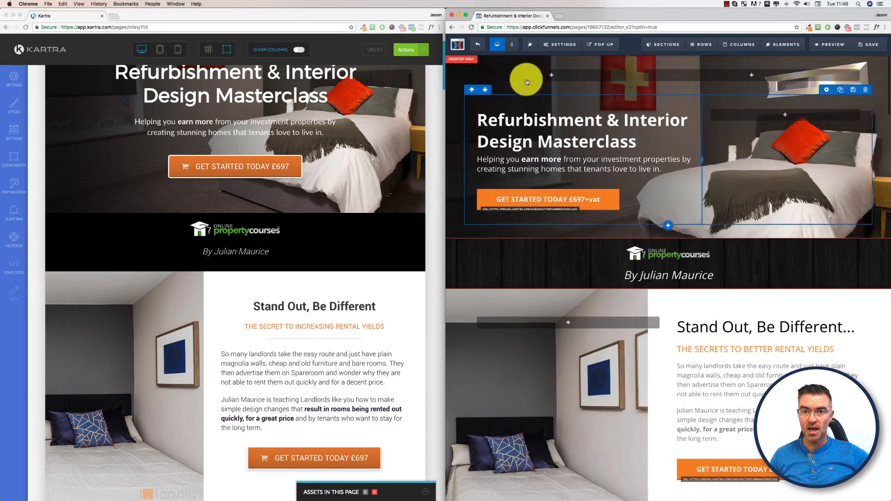
Step: Show the Course Page's mobile layout in ClickFunnels and review it from the hero section down to Included Bonuses
left_click(513, 45)
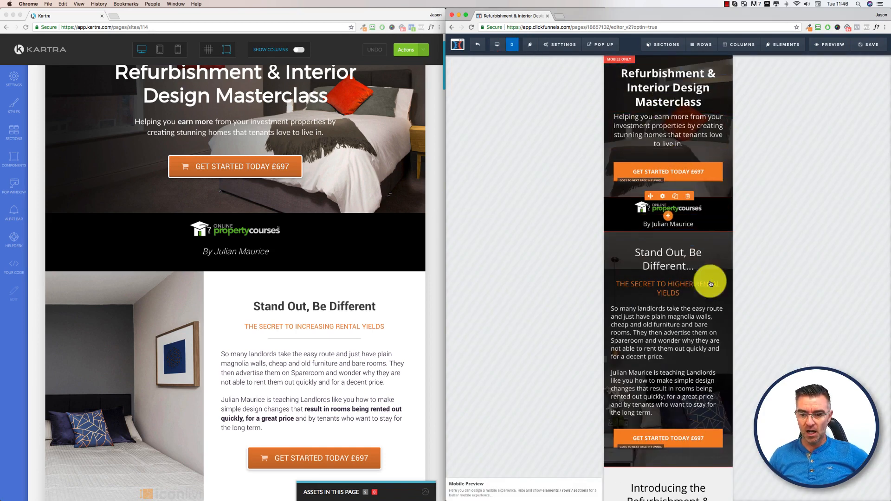
scroll(709, 299, "down", 9)
scroll(709, 301, "down", 15)
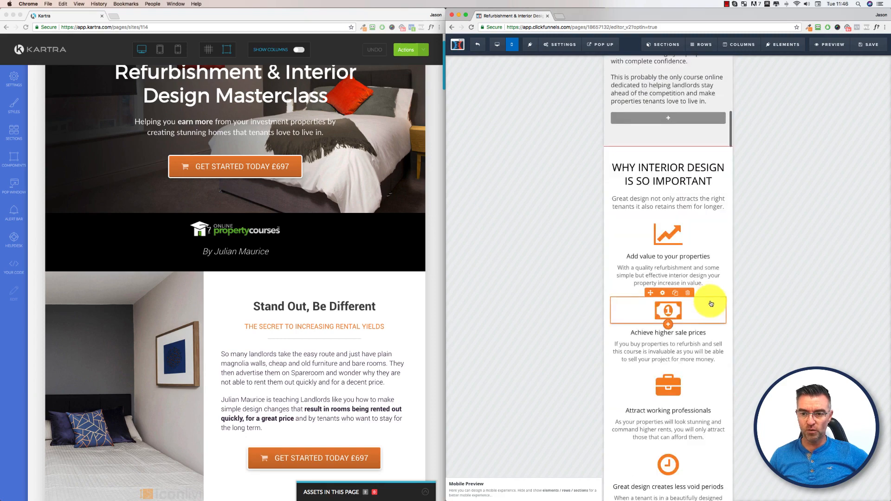
scroll(709, 302, "down", 15)
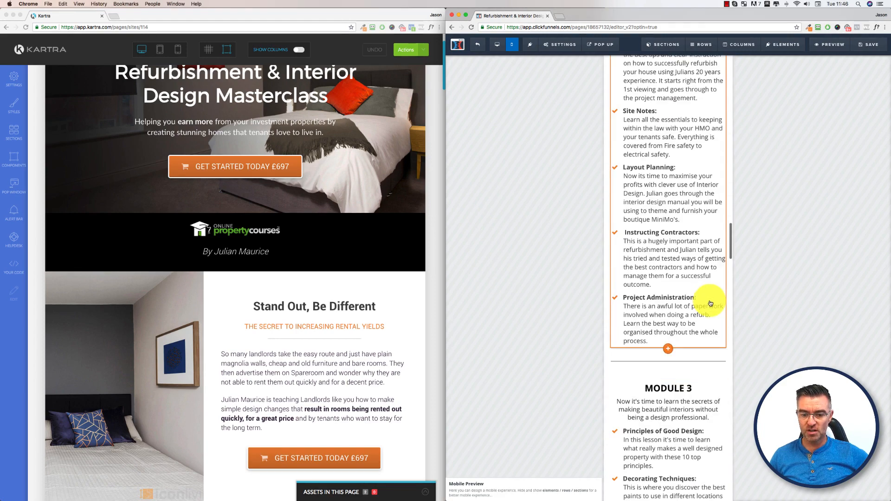
scroll(710, 299, "down", 5)
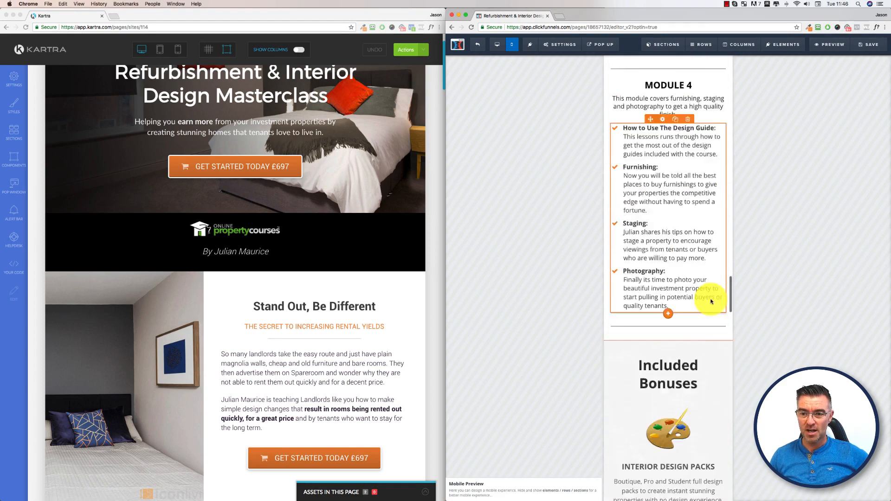
scroll(710, 300, "up", 20)
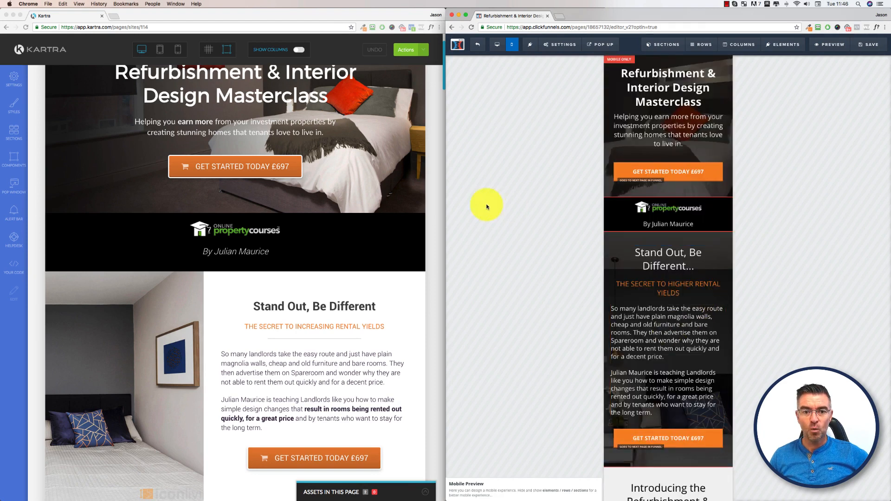
Step: Switch to Kartra and review the Refurbishment Course page's tablet layout down to the icon list and testimonial sections
left_click(439, 202)
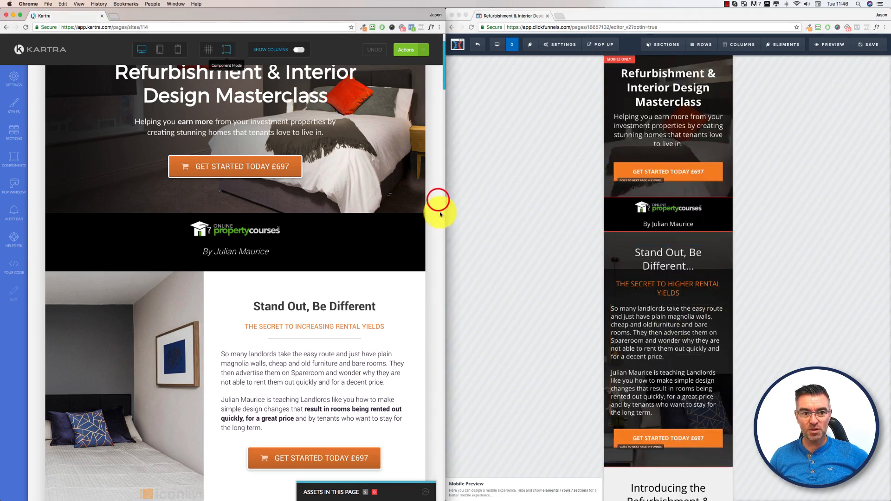
left_click(161, 49)
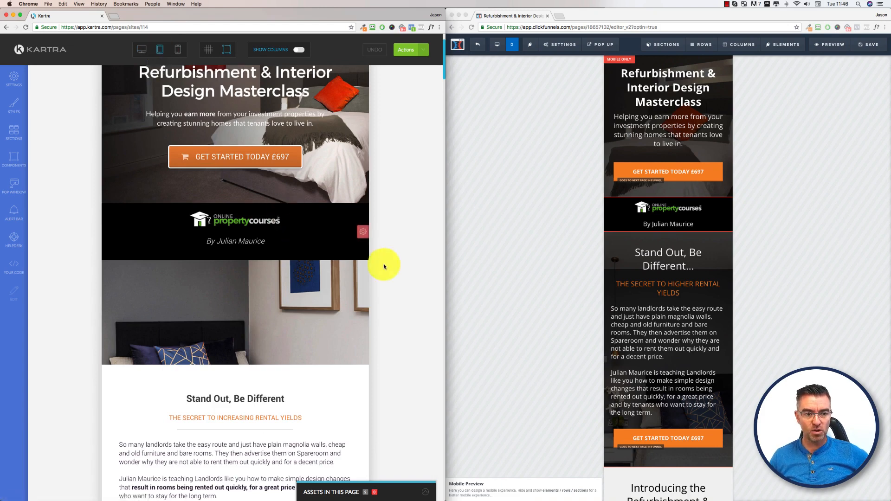
scroll(349, 265, "down", 15)
scroll(340, 265, "down", 6)
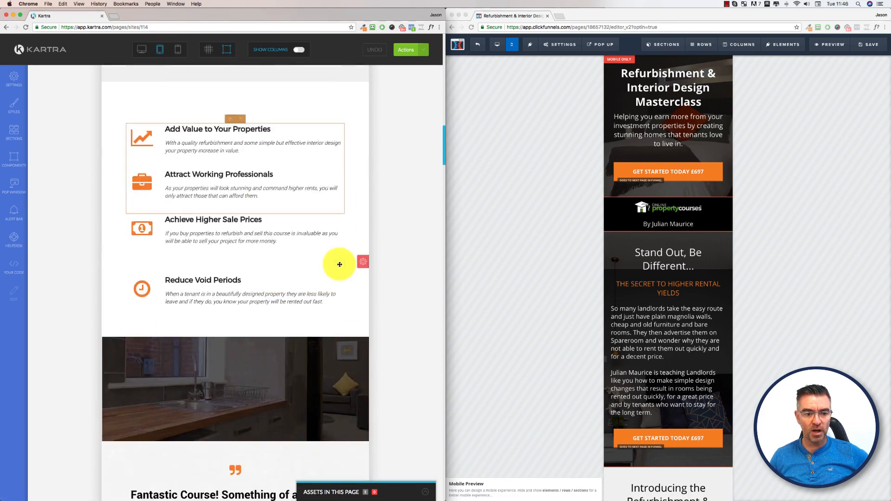
scroll(342, 262, "up", 3)
Step: Show the Refurbishment Course page's mobile layout in Kartra and review the icon list and the hero section
left_click(179, 50)
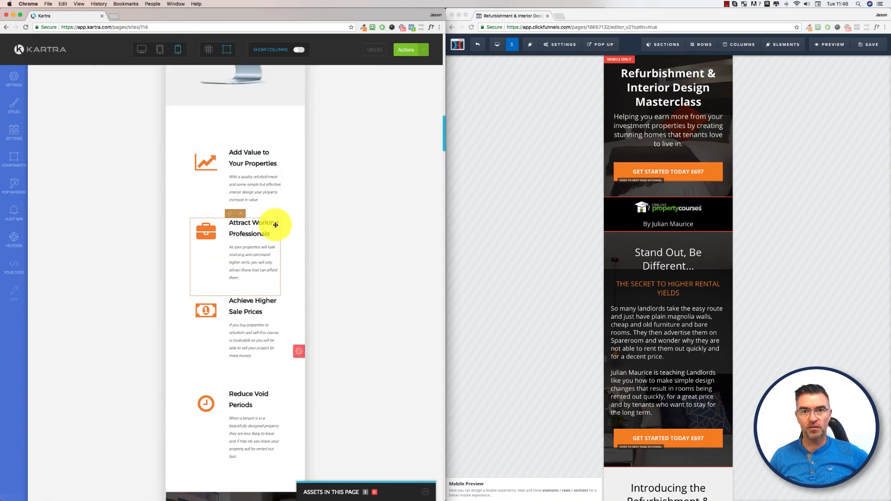
scroll(275, 227, "up", 15)
scroll(277, 227, "up", 2)
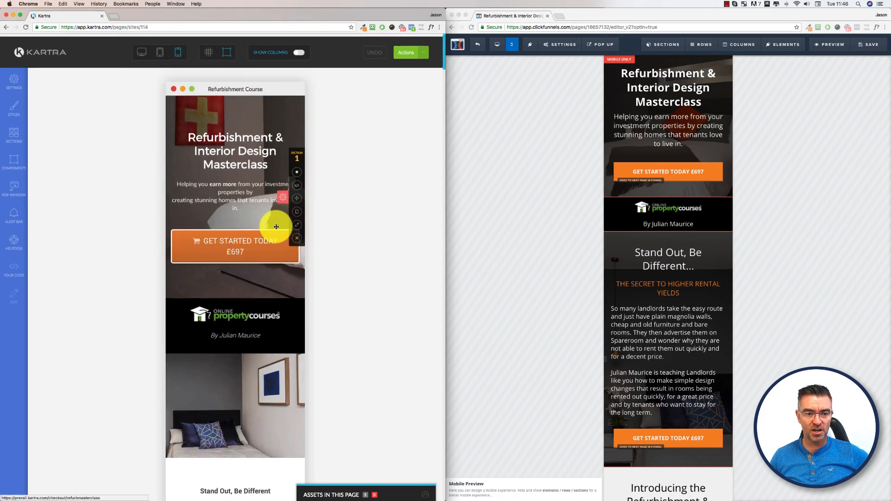
scroll(278, 357, "down", 3)
scroll(280, 348, "up", 3)
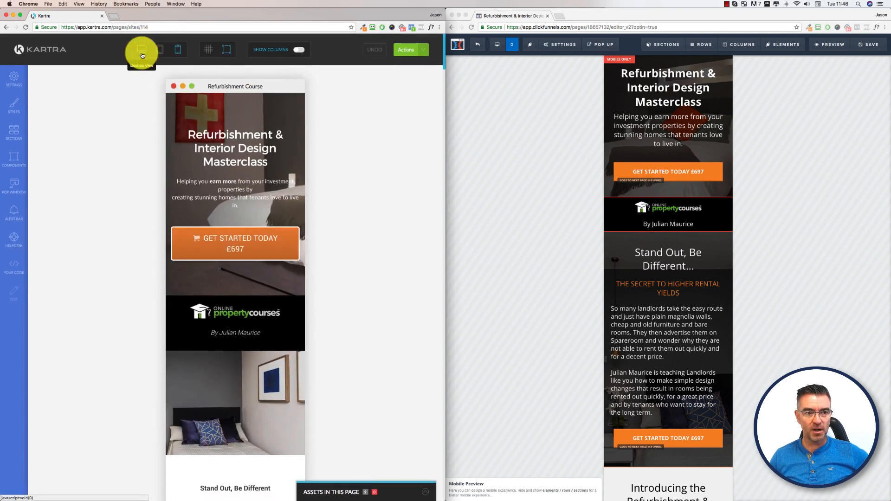
Step: Return the page to its desktop layout in both Kartra and ClickFunnels
left_click(142, 49)
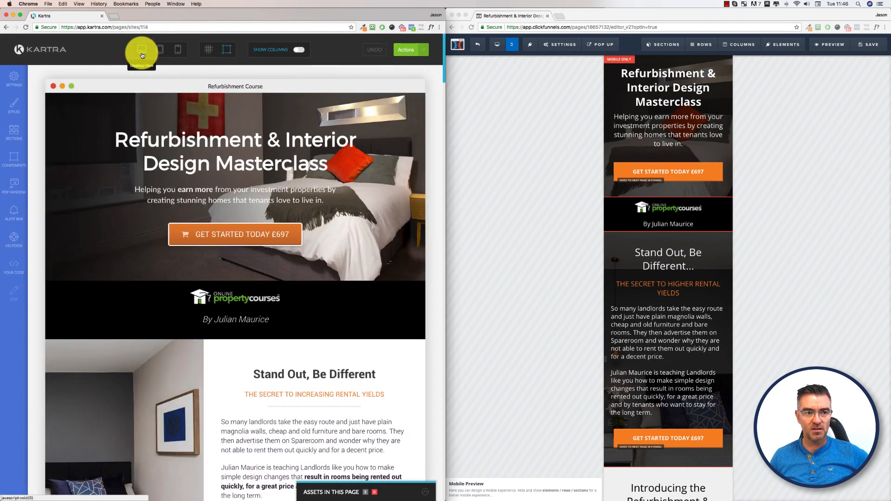
left_click(497, 44)
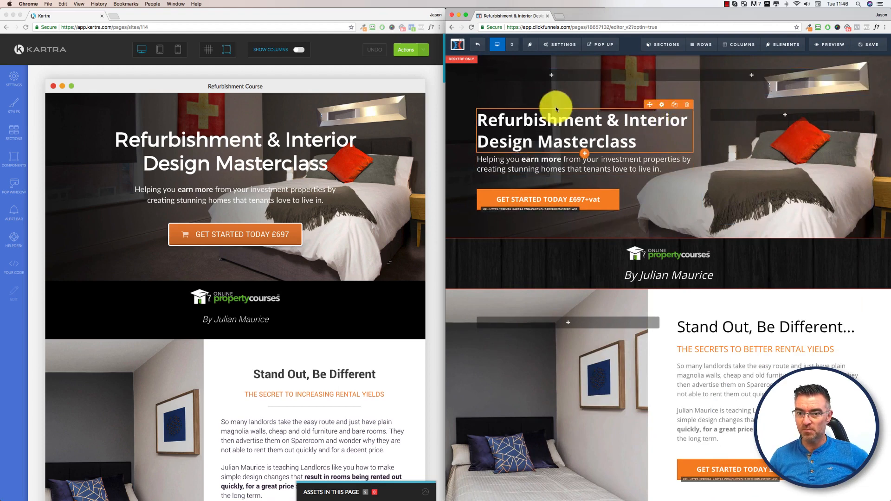
scroll(169, 209, "down", 5)
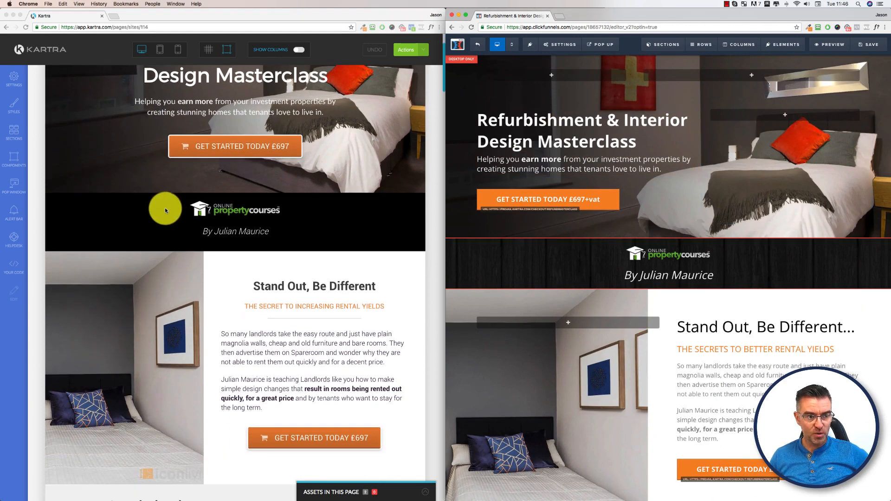
Step: Show ClickFunnels' column manager, close it, and browse the full element library from text to content blocks
left_click(735, 48)
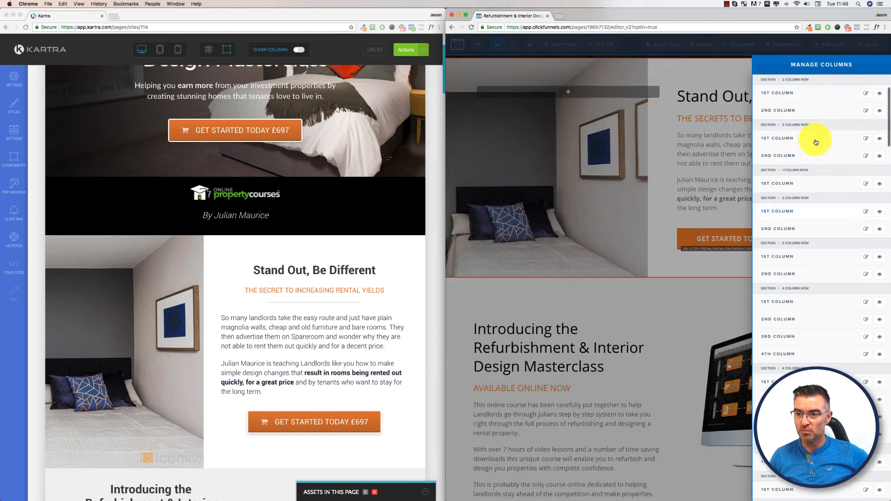
left_click(743, 70)
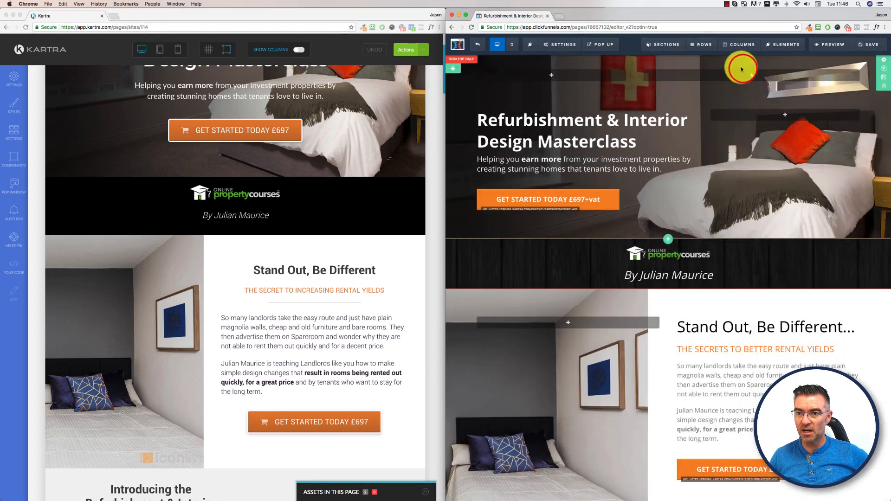
left_click(774, 45)
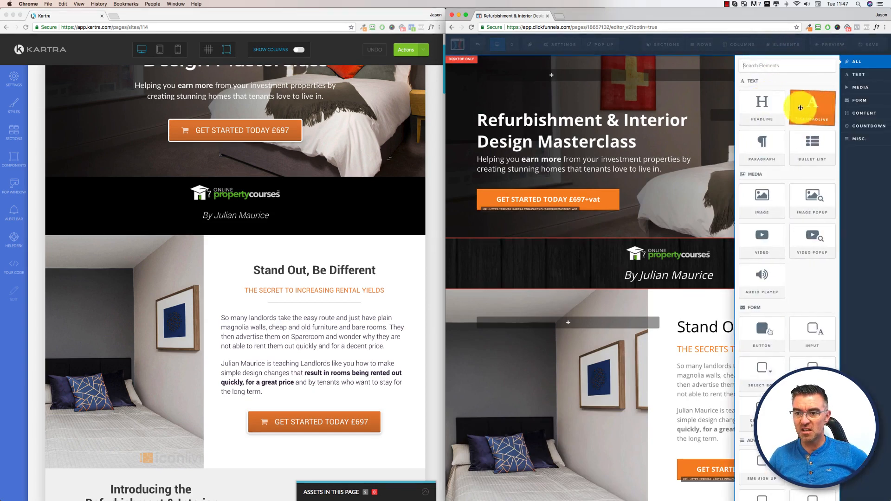
scroll(774, 215, "down", 1)
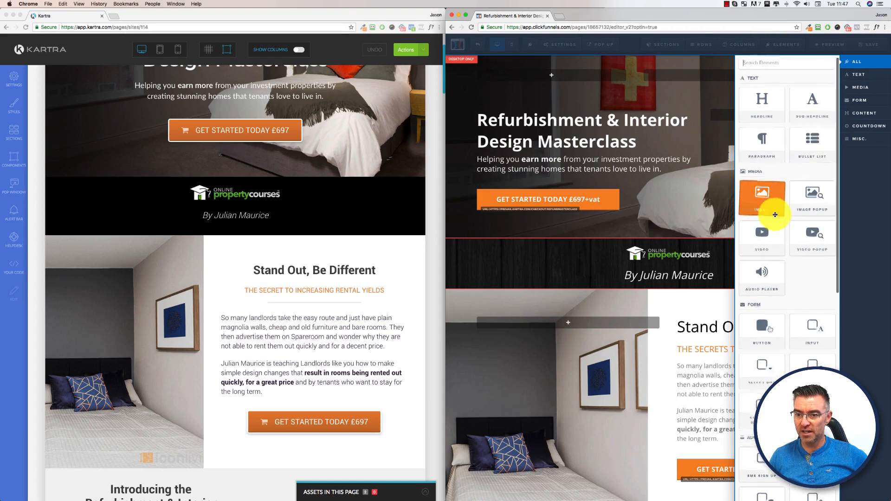
scroll(811, 302, "down", 5)
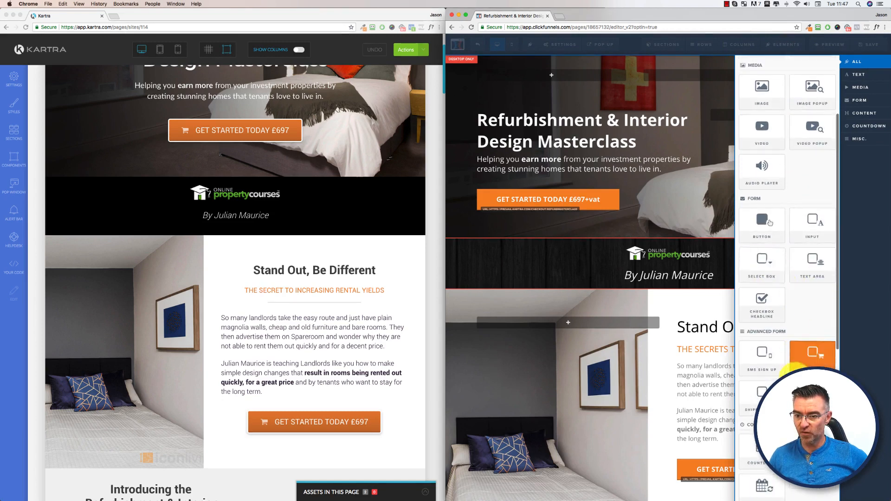
scroll(795, 371, "down", 9)
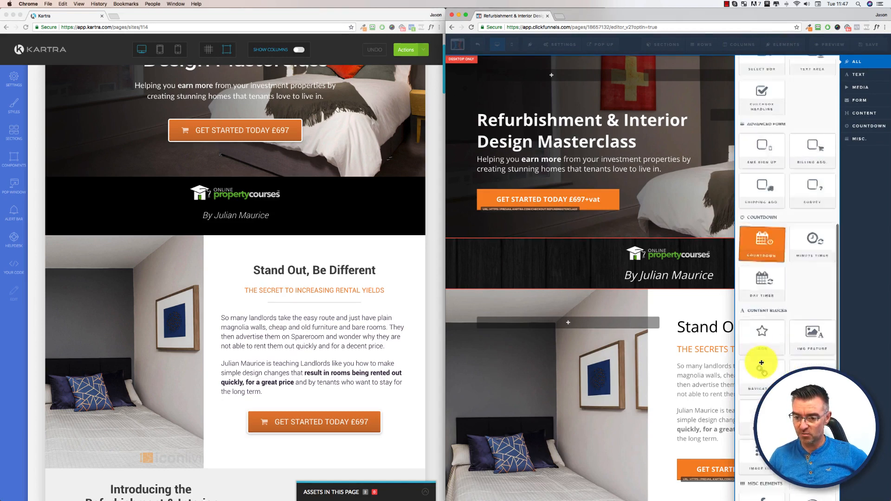
scroll(761, 367, "up", 14)
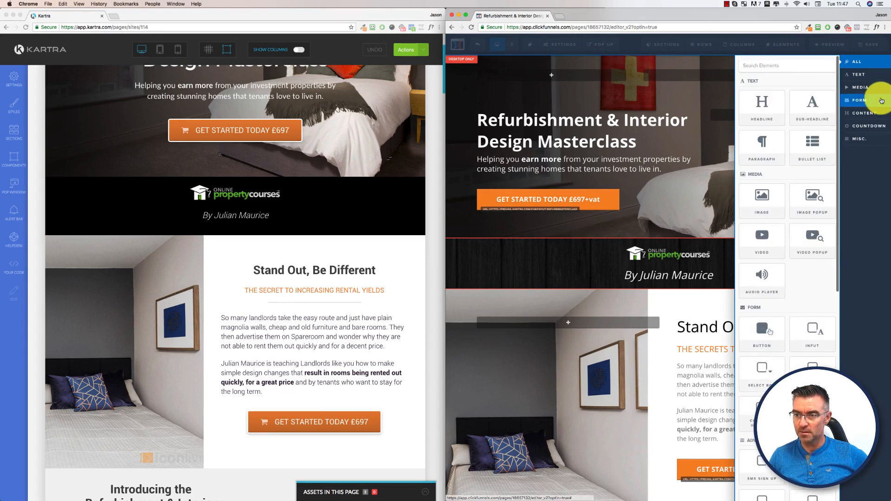
Step: Go through ClickFunnels' Media, Form, Content, Countdown and Misc element categories, return to all elements and close the library
left_click(861, 86)
left_click(859, 102)
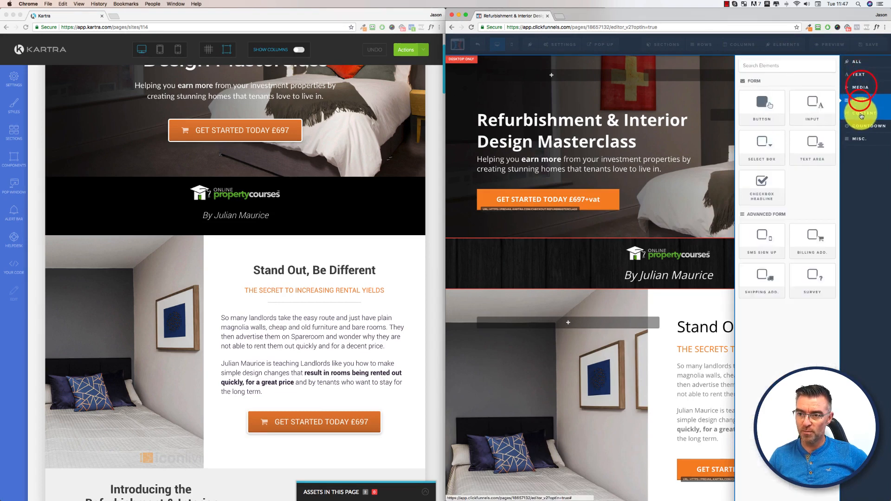
left_click(861, 115)
left_click(860, 126)
left_click(857, 137)
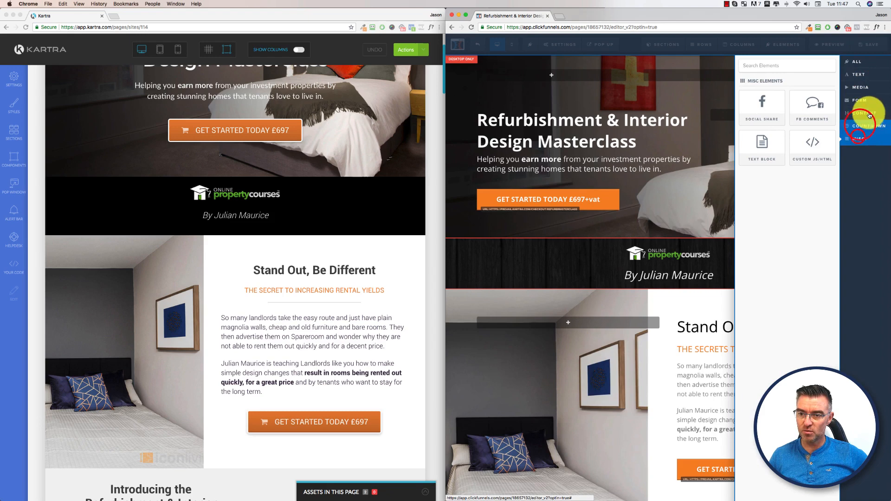
left_click(862, 66)
left_click(714, 75)
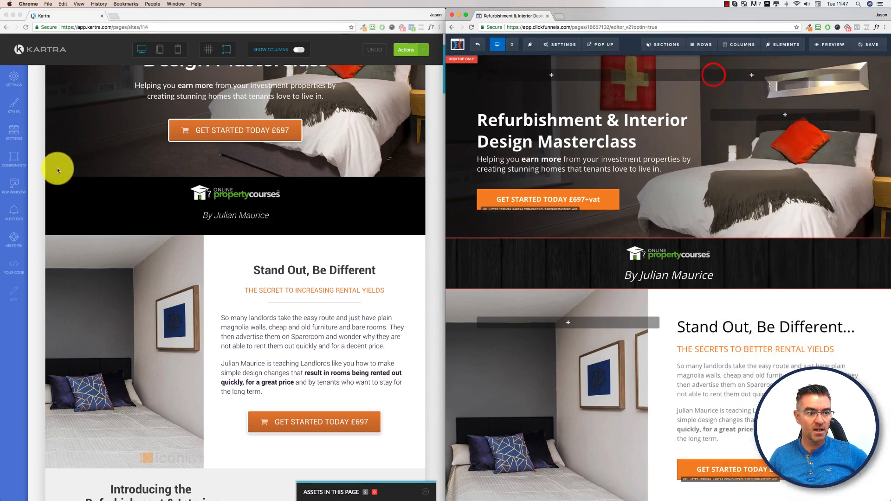
Step: Switch to Kartra, show the component block templates and look at the available Columns layouts
left_click(13, 159)
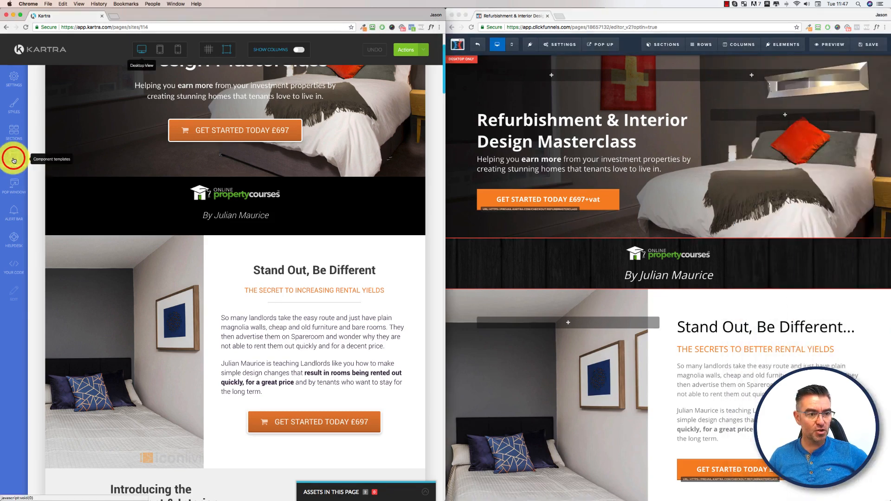
left_click(14, 160)
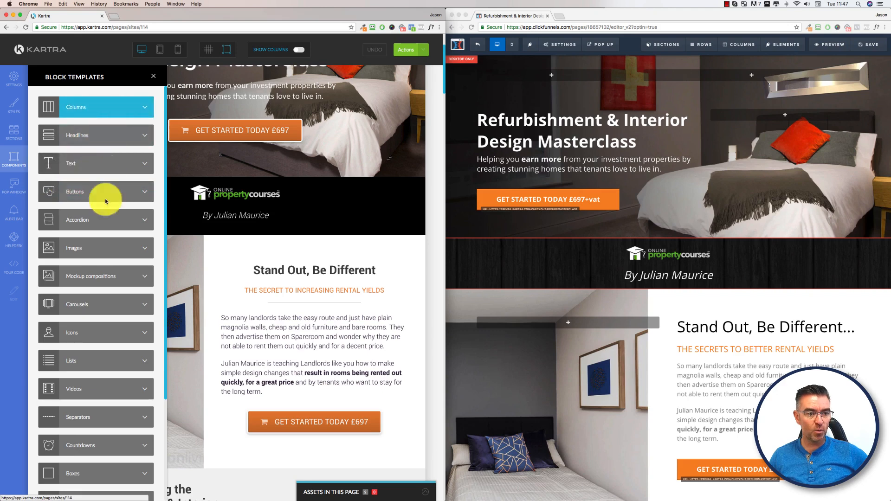
left_click(113, 112)
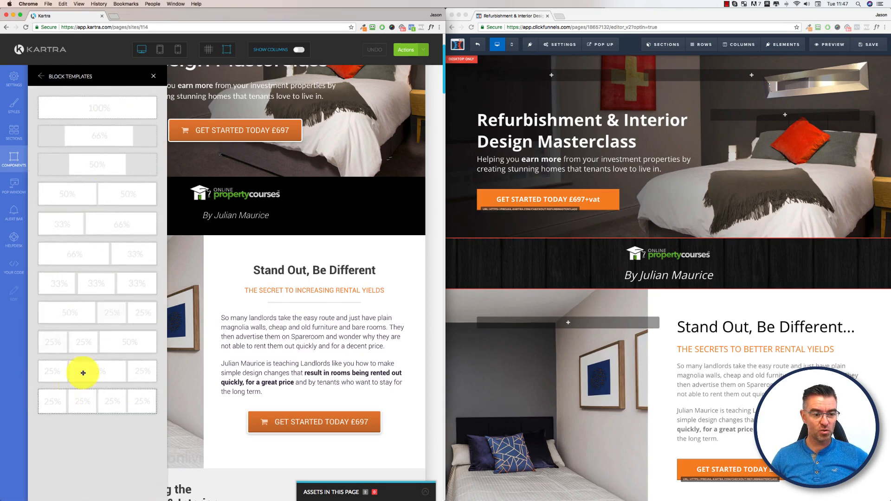
left_click(41, 76)
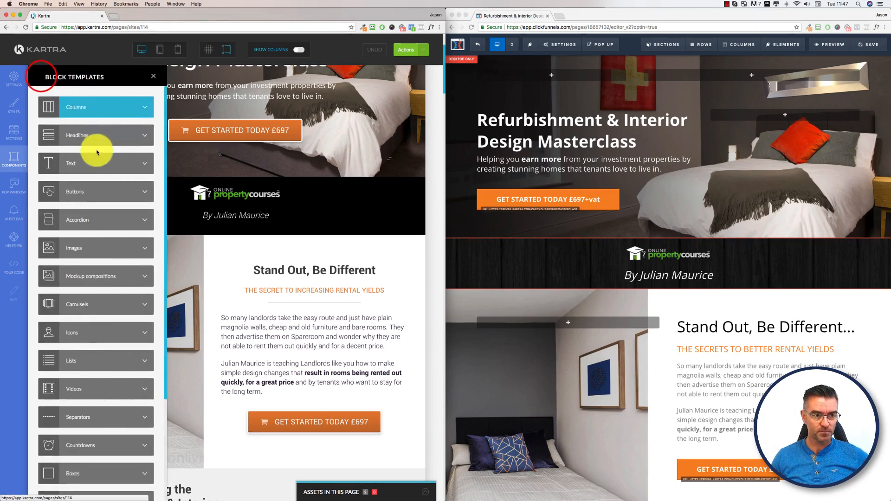
Step: Browse Kartra's Headlines block templates and return to the list of component categories
left_click(101, 138)
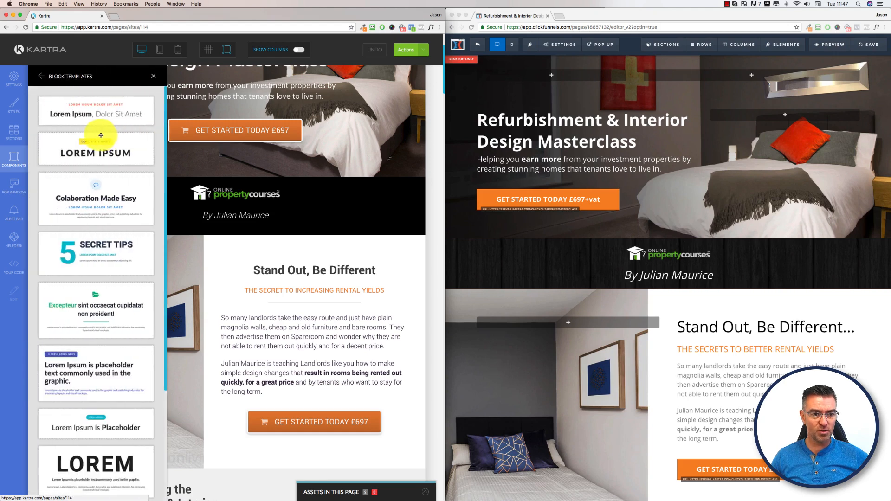
scroll(104, 250, "down", 2)
scroll(105, 258, "down", 8)
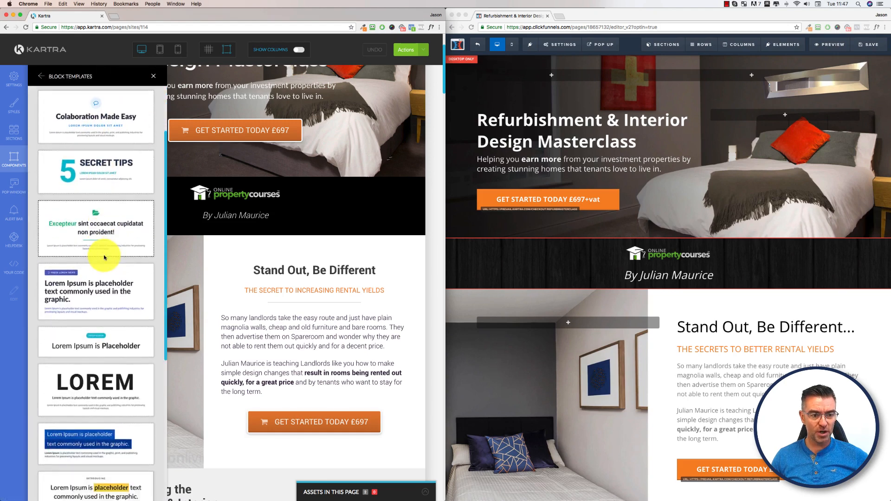
scroll(86, 274, "down", 4)
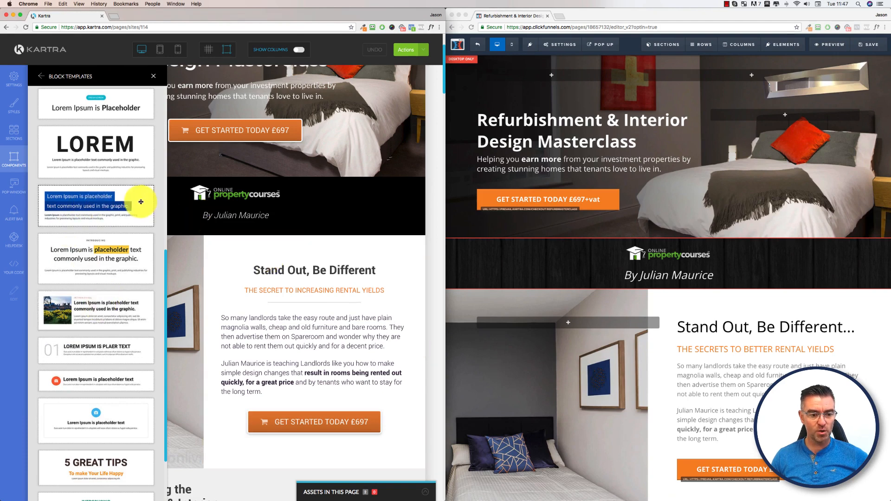
scroll(135, 204, "down", 5)
scroll(751, 95, "down", 1)
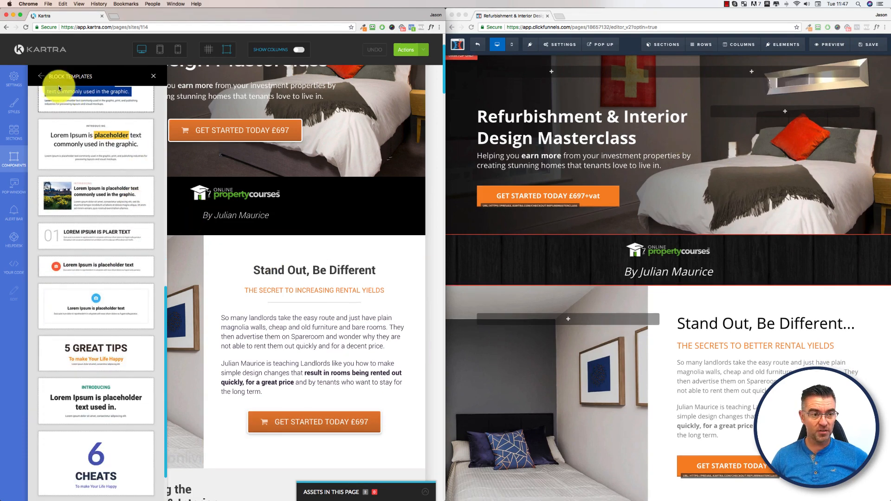
left_click(41, 77)
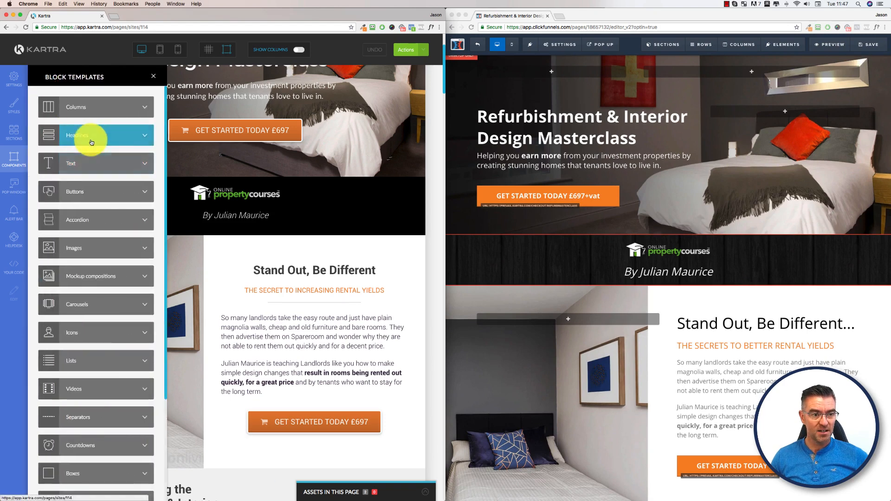
Step: Look through Kartra's Text and Buttons block templates and return to the list of component categories
left_click(95, 171)
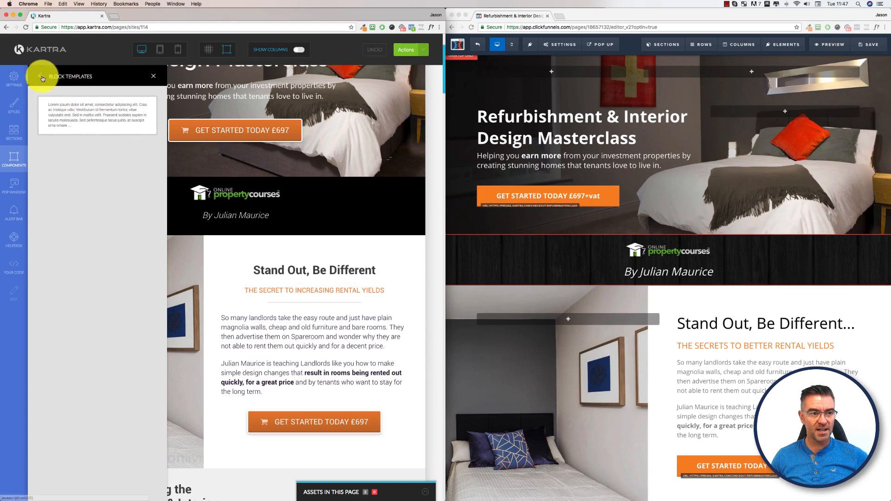
left_click(42, 77)
left_click(96, 195)
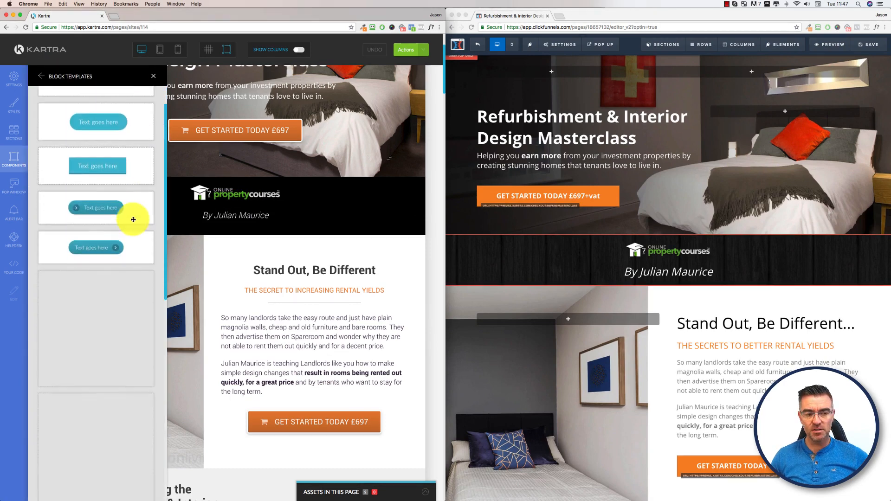
scroll(133, 220, "down", 5)
scroll(125, 214, "down", 5)
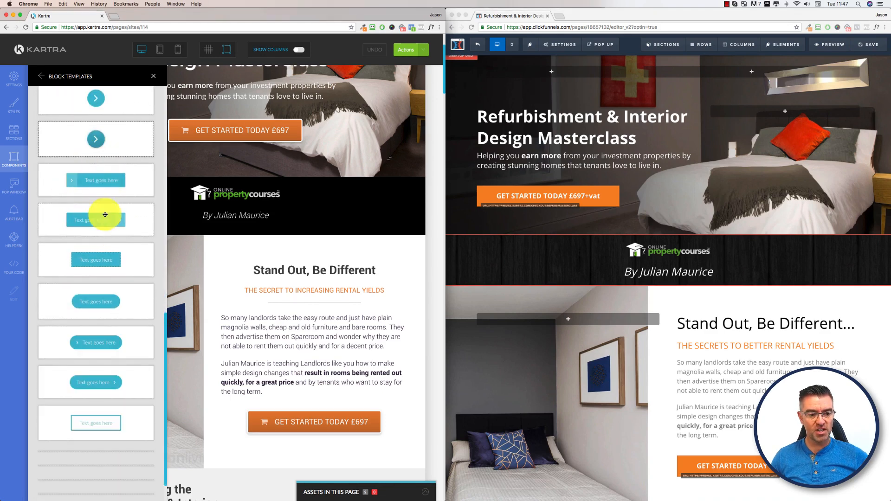
scroll(110, 210, "up", 10)
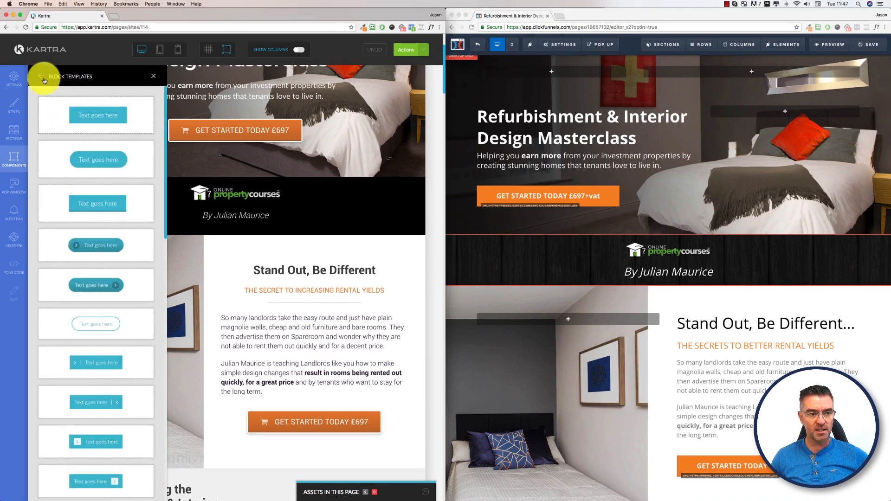
left_click(42, 77)
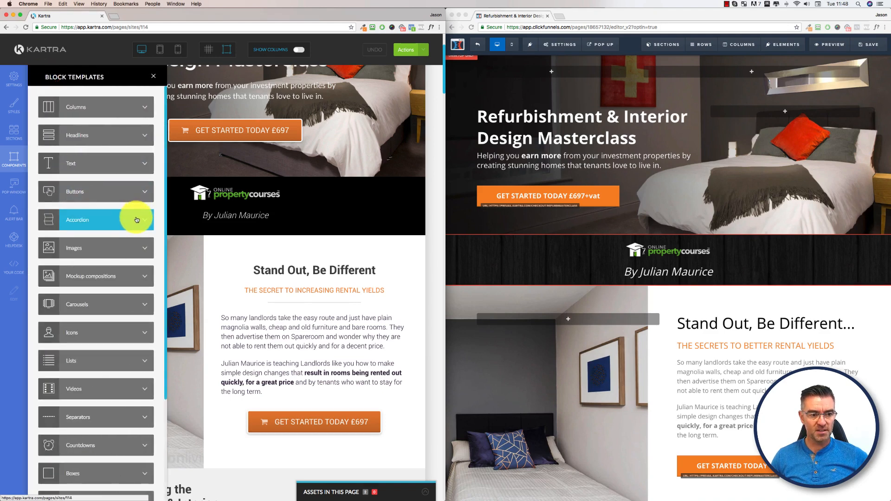
Step: View Kartra's Accordion designs and the Images placeholder block, returning to the component categories after each
left_click(136, 219)
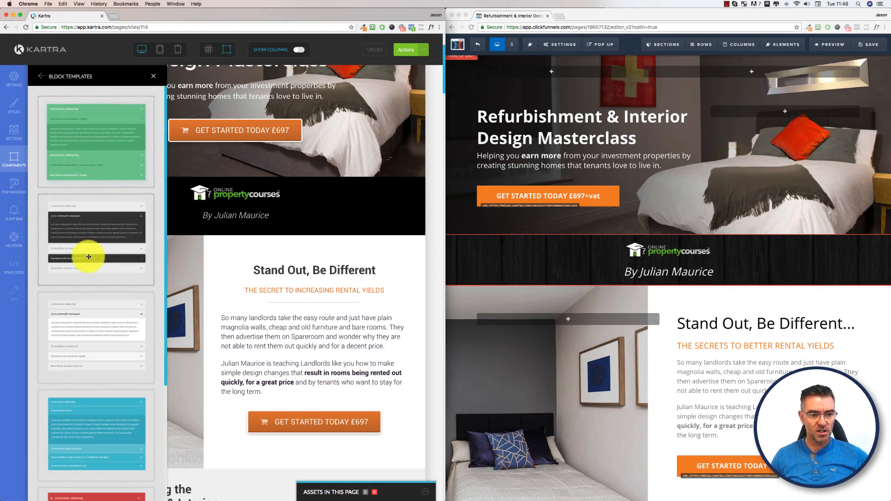
scroll(90, 251, "down", 3)
scroll(103, 239, "down", 10)
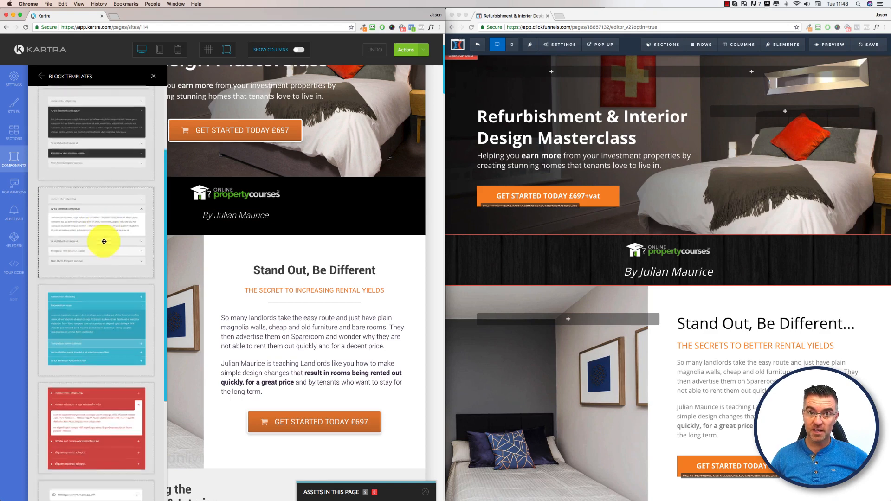
scroll(70, 141, "up", 10)
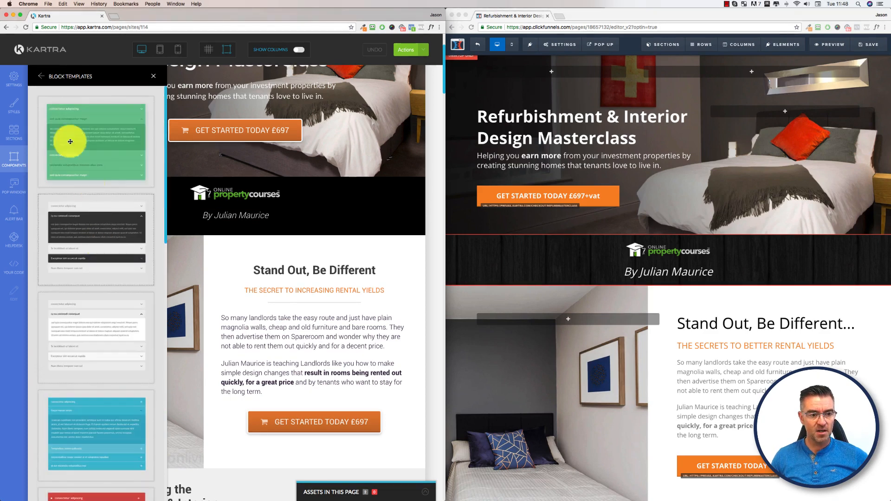
left_click(44, 77)
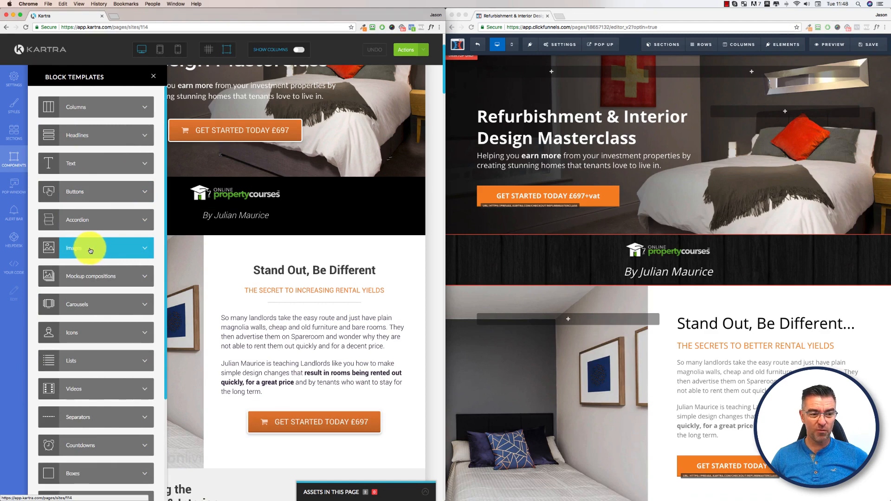
left_click(90, 251)
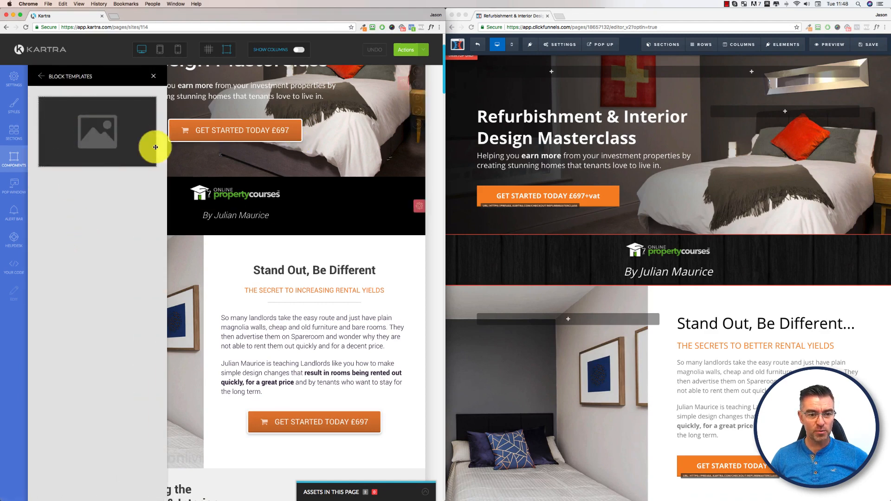
left_click(41, 76)
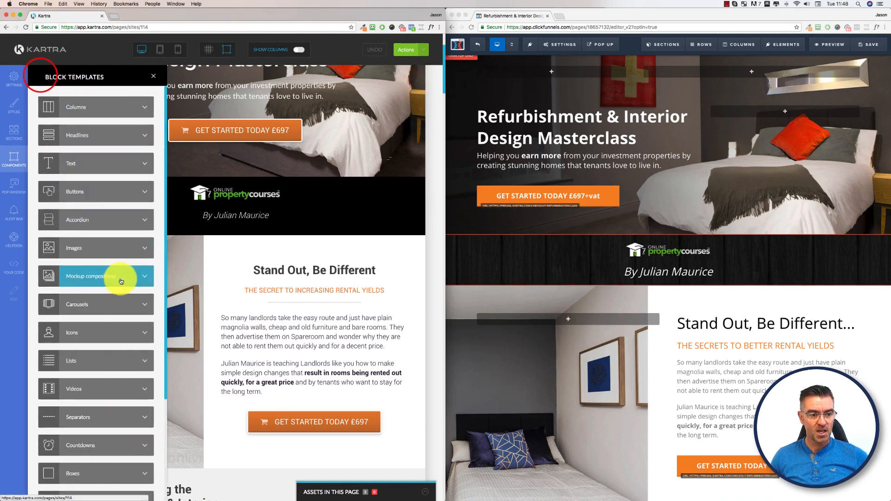
Step: Browse Kartra's Mockup compositions, from laptop and tablet mockups to the replaceable device frames, and go back to the categories
left_click(125, 281)
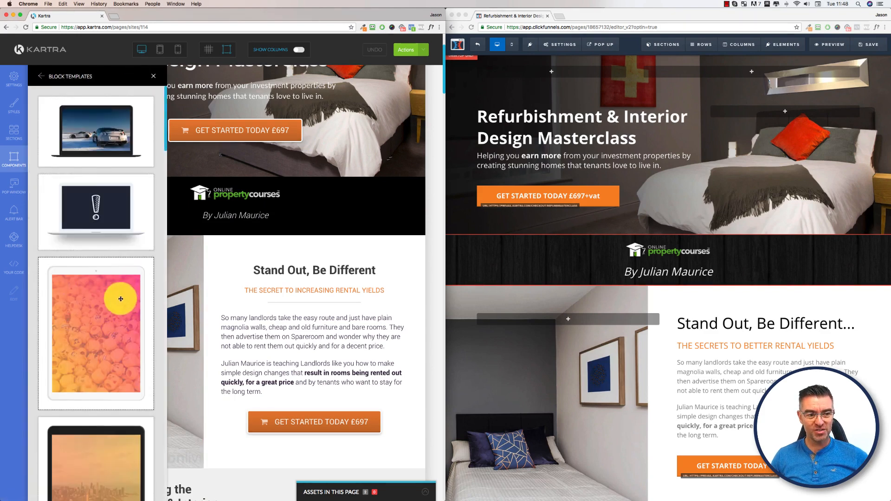
scroll(121, 295, "down", 1)
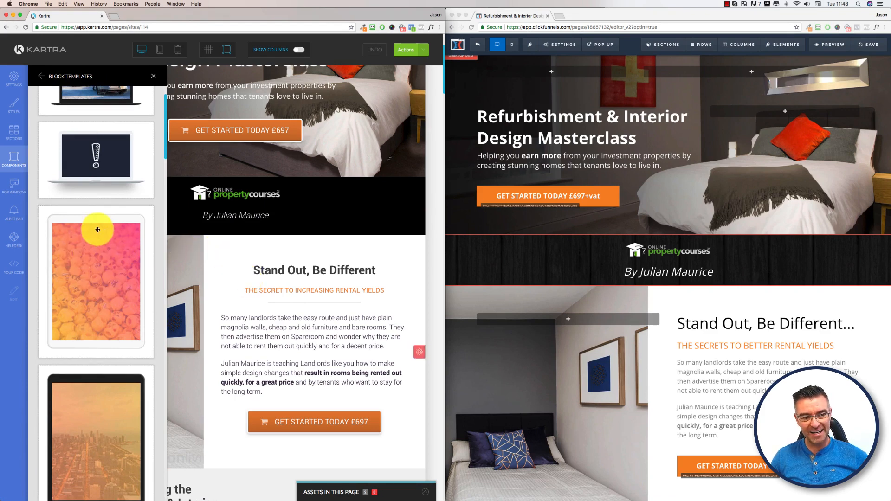
scroll(111, 254, "down", 3)
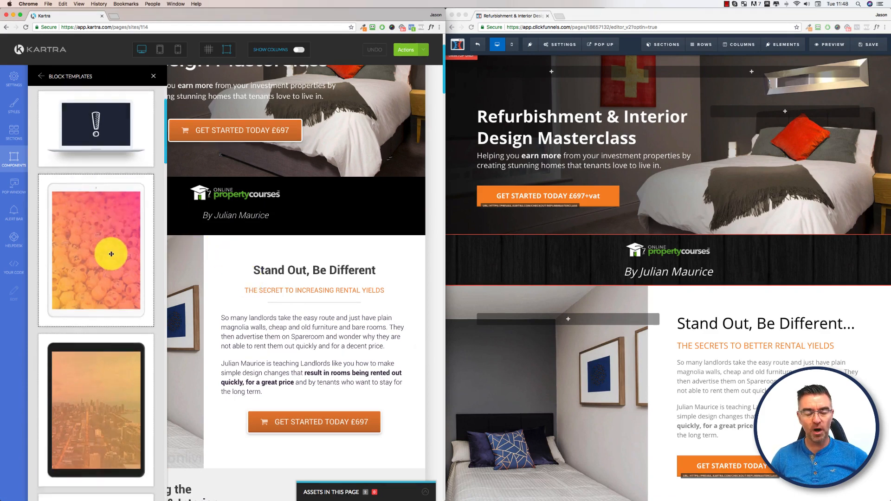
scroll(111, 254, "down", 20)
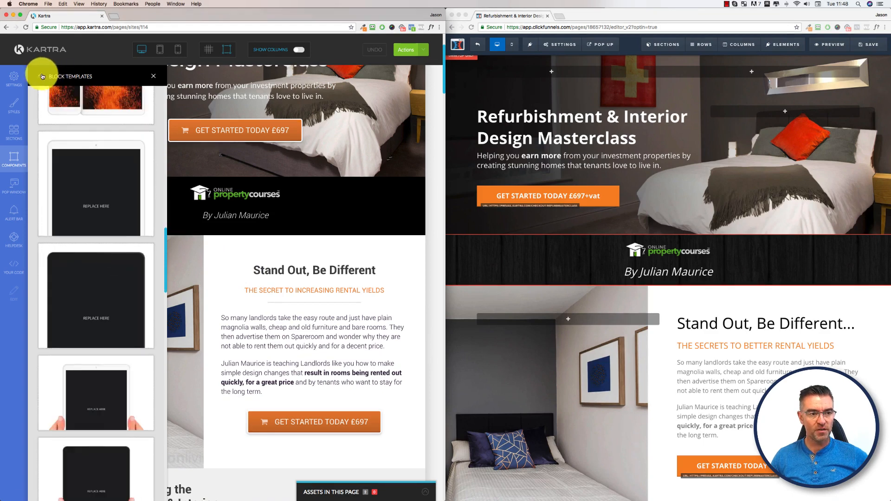
left_click(42, 76)
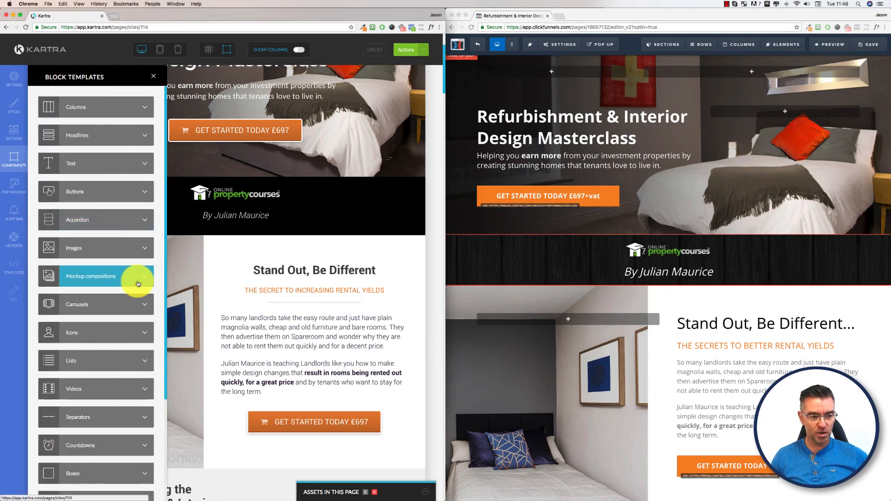
Step: Show Kartra's Carousels block and the available Icons sizes, then return to the component categories
left_click(136, 297)
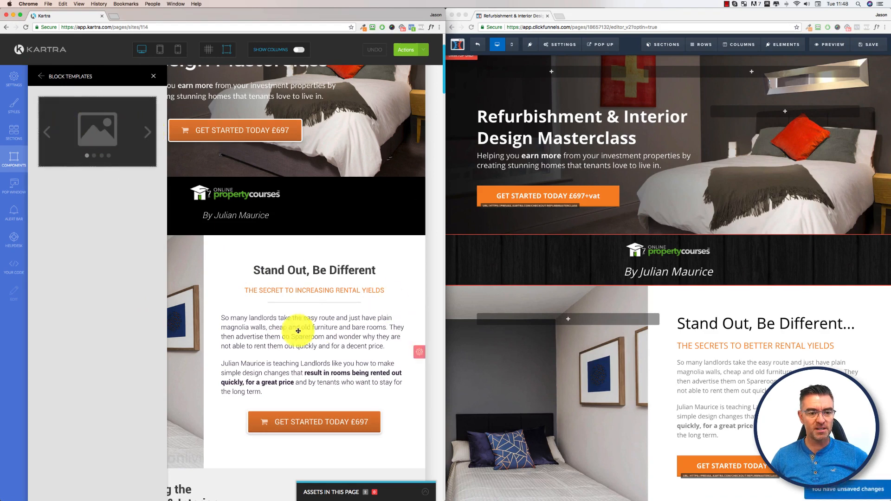
left_click(42, 75)
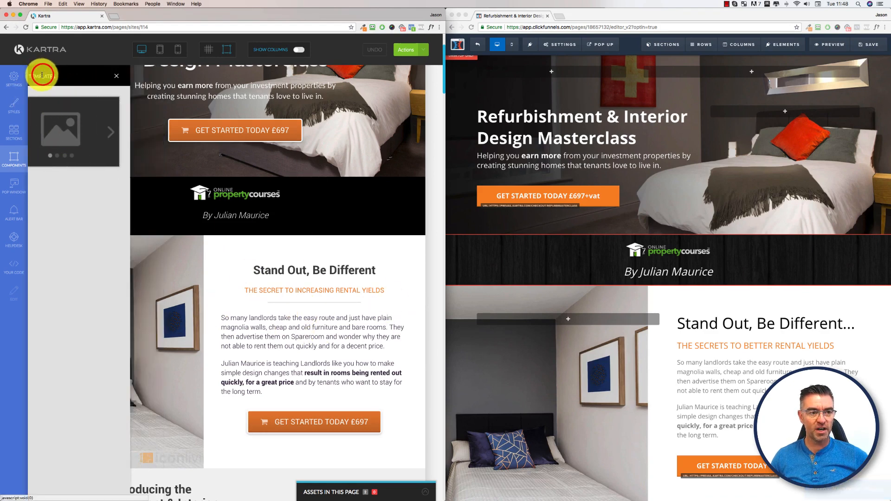
left_click(131, 332)
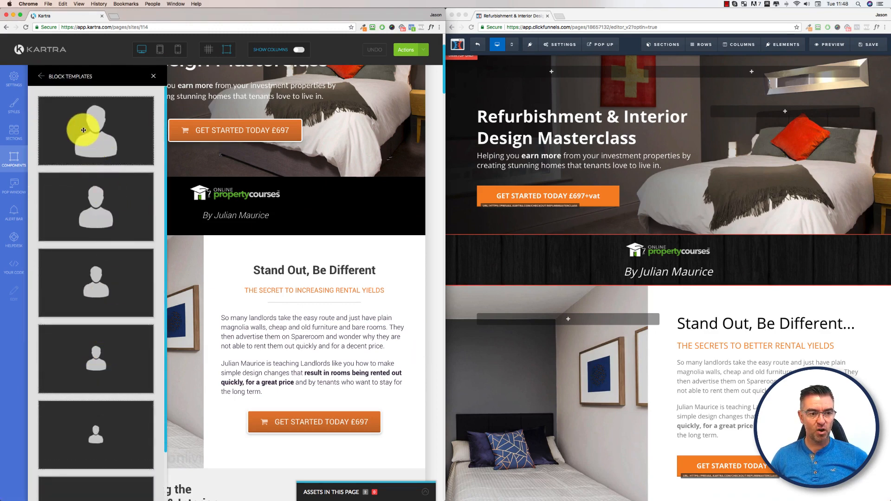
left_click(41, 76)
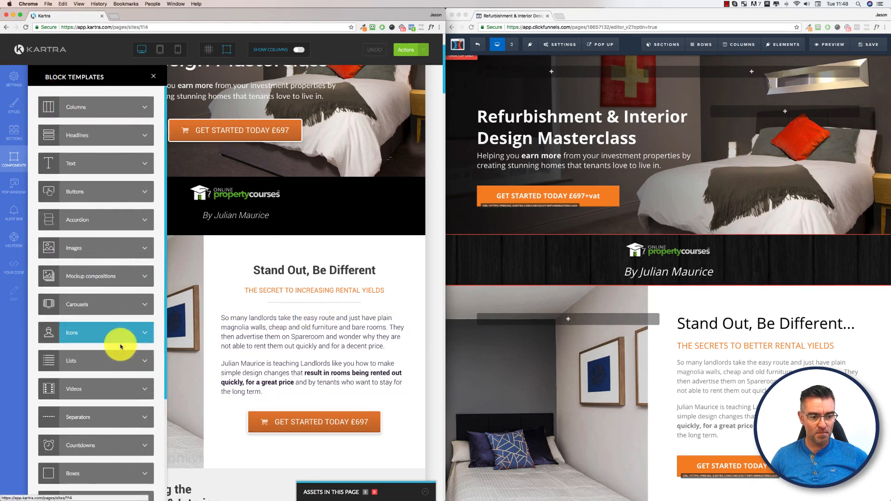
Step: Review Kartra's Lists layouts and Videos placeholder blocks, going back to the component categories after each
left_click(114, 364)
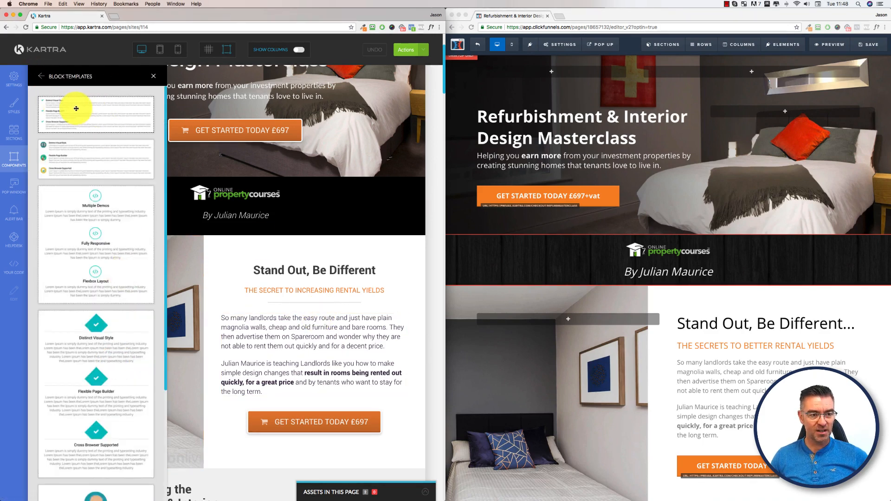
scroll(123, 253, "down", 3)
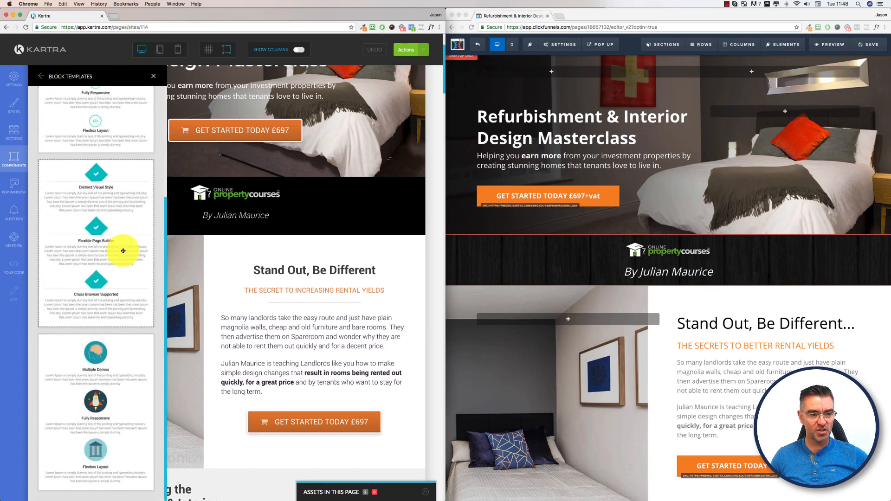
scroll(123, 251, "up", 3)
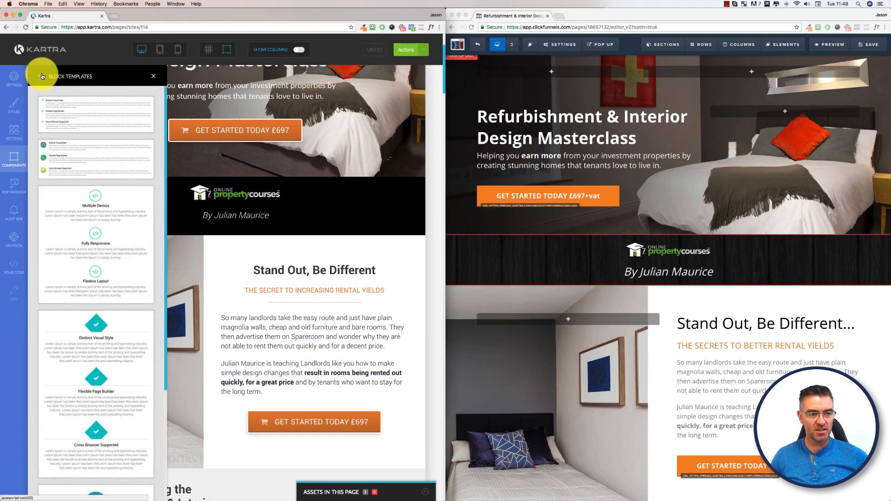
left_click(42, 76)
left_click(96, 393)
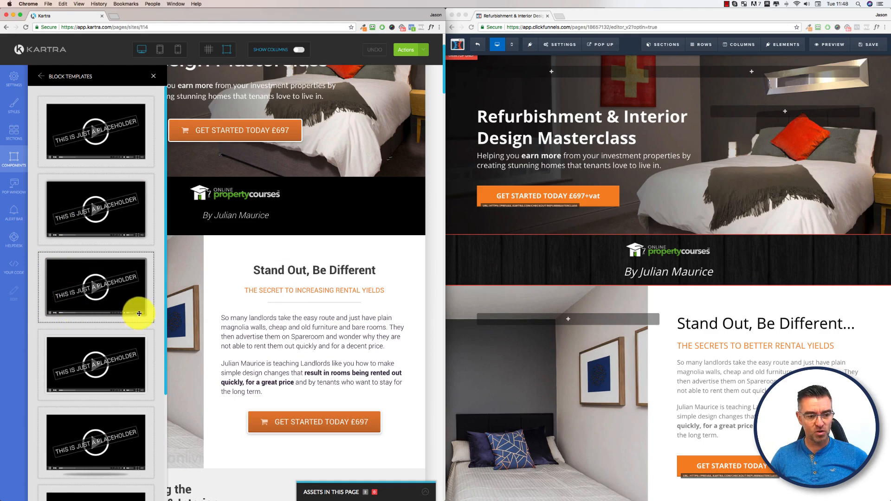
scroll(107, 340, "down", 3)
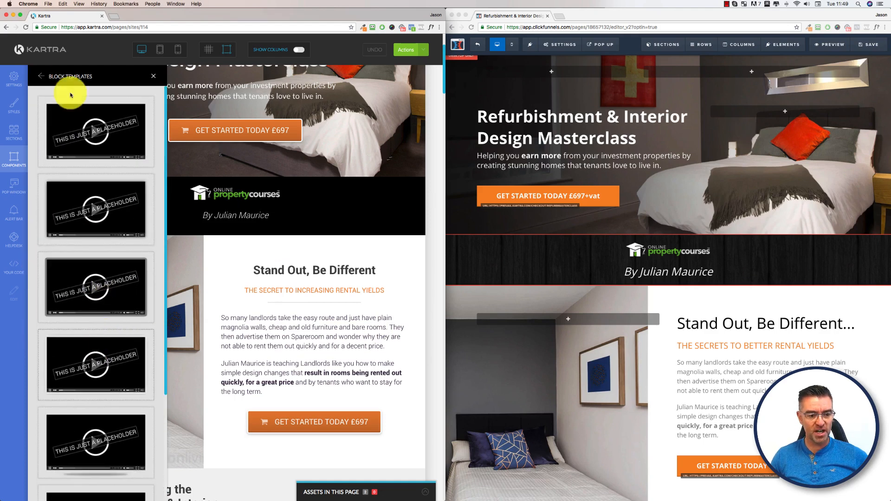
left_click(42, 76)
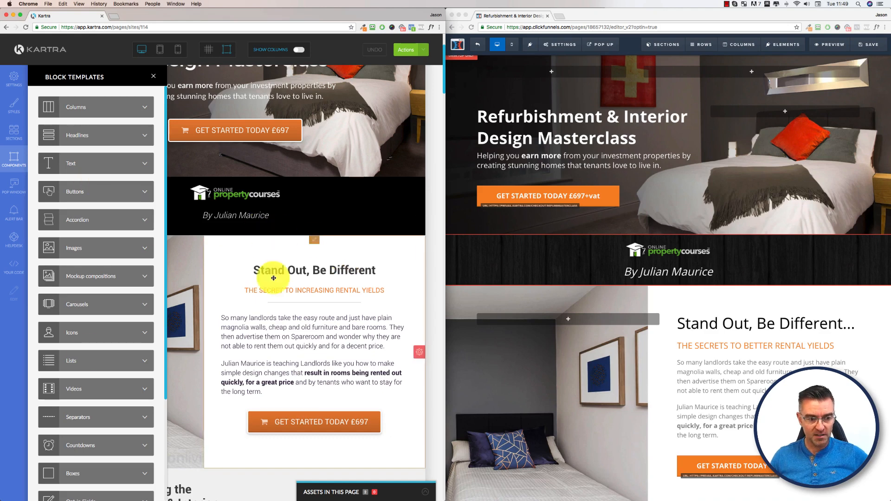
Step: Examine Kartra's Separators styles and the Google Maps block, returning to the component categories after each
scroll(130, 367, "down", 3)
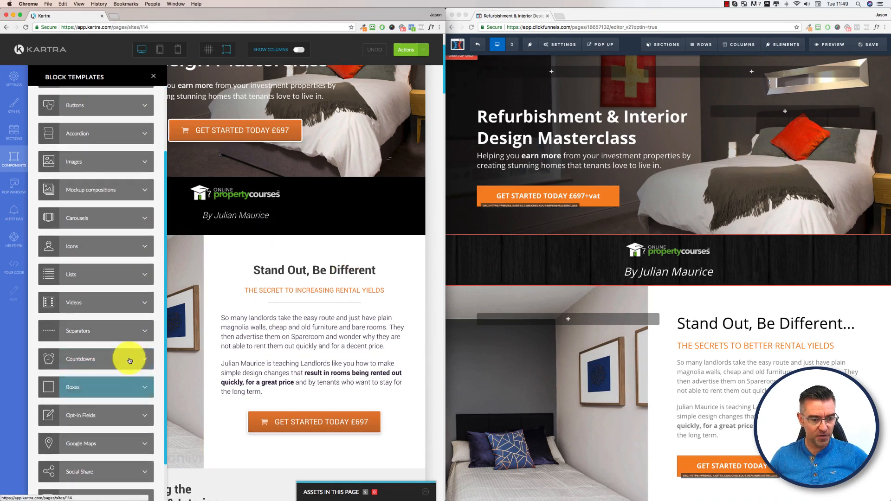
left_click(141, 330)
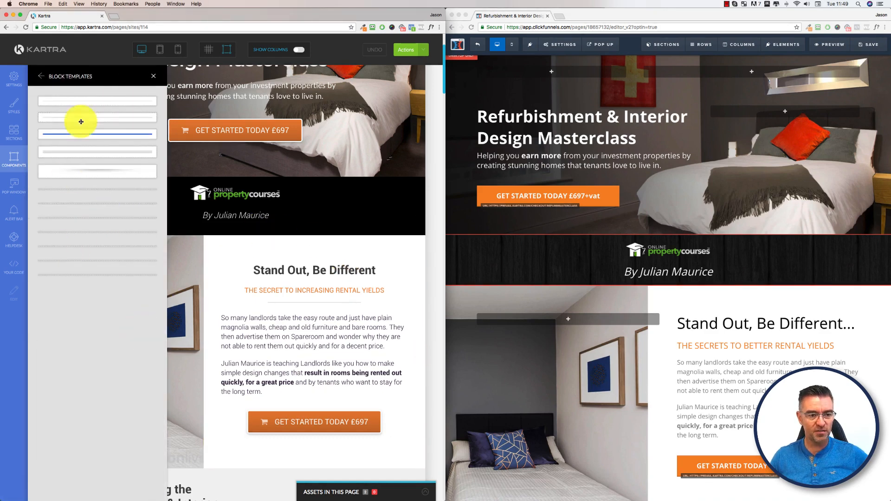
left_click(42, 76)
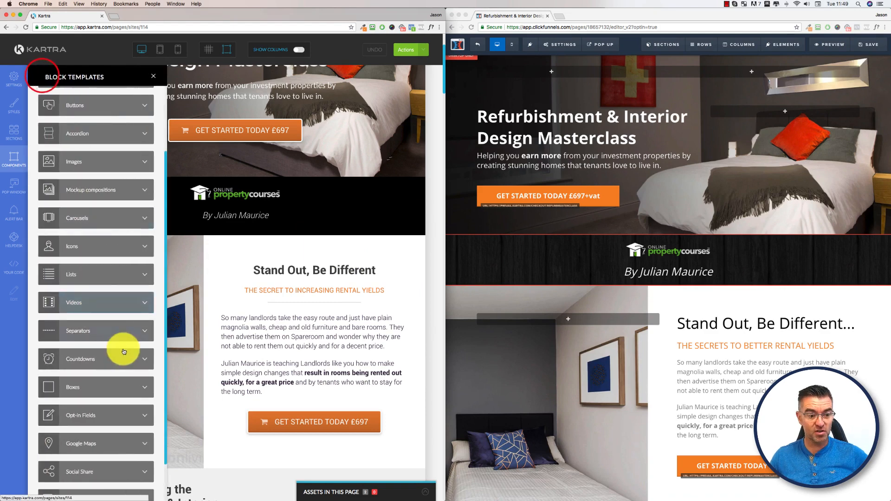
scroll(124, 351, "down", 1)
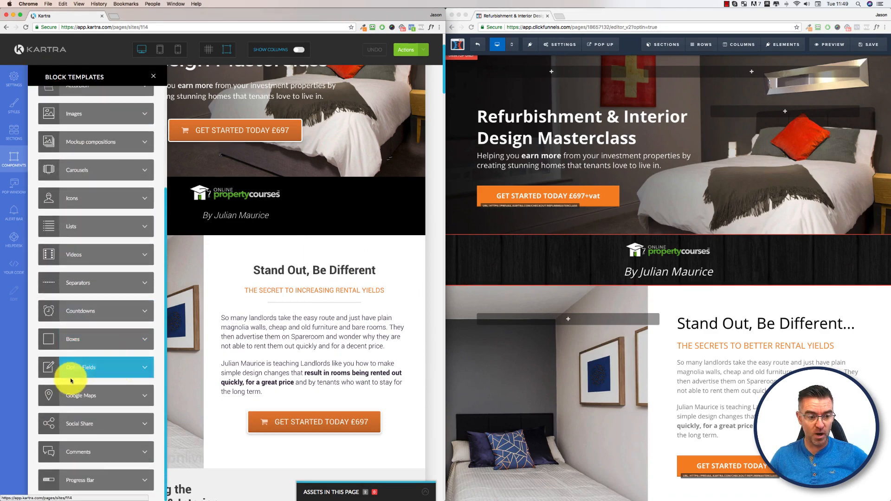
left_click(76, 397)
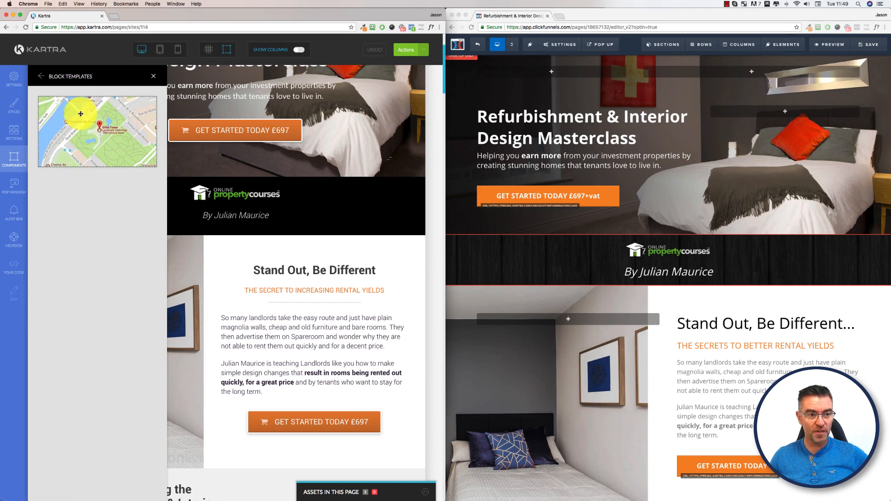
left_click(41, 77)
Step: Add the large Social Share button block between the "The Secret to Increasing Rental Yields" subheading and the body text in Kartra
scroll(140, 395, "down", 3)
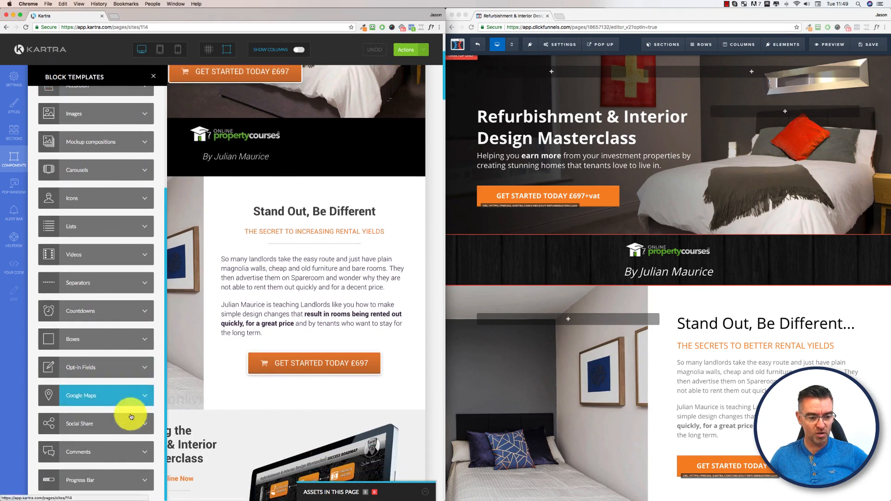
left_click(131, 417)
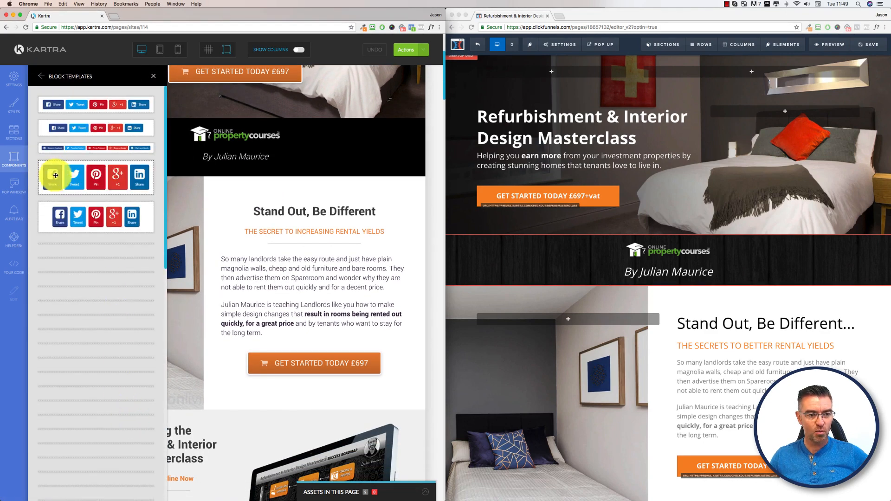
left_click_drag(65, 175, 282, 254)
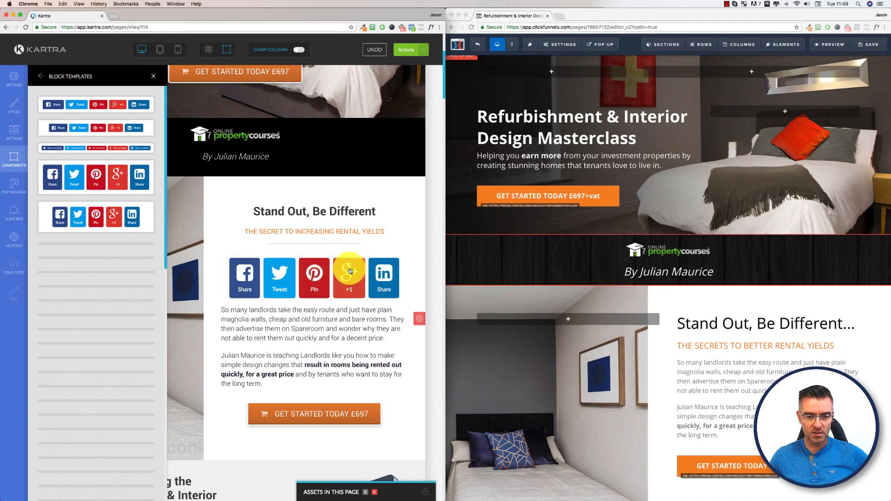
left_click(405, 265)
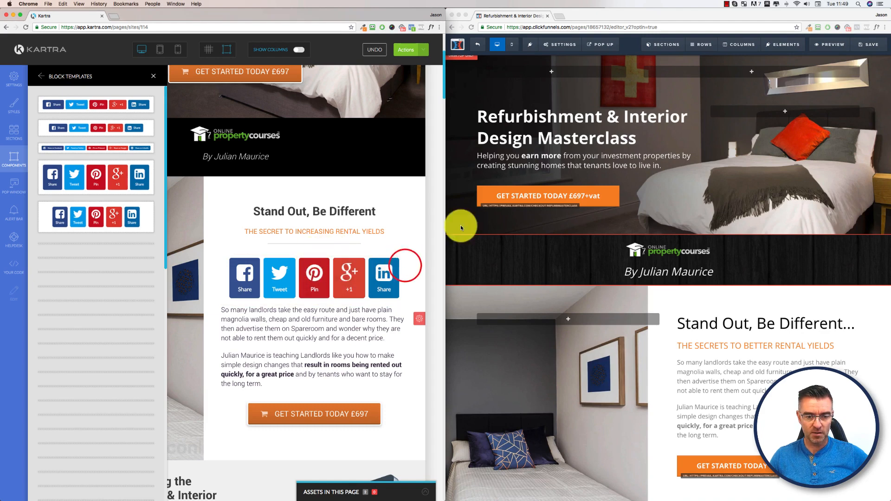
Step: Widen the Kartra window, check the Social Share block's margin and alignment configuration, and delete the block
left_click_drag(454, 228, 534, 226)
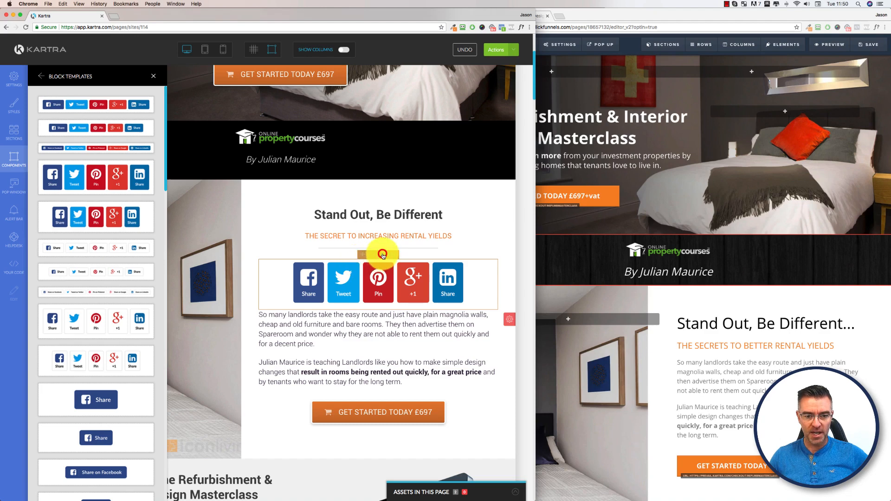
left_click(383, 256)
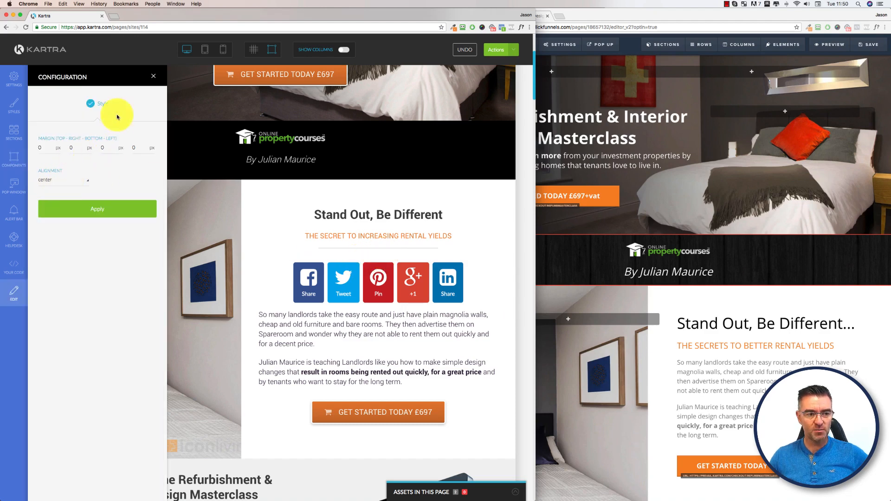
left_click(154, 77)
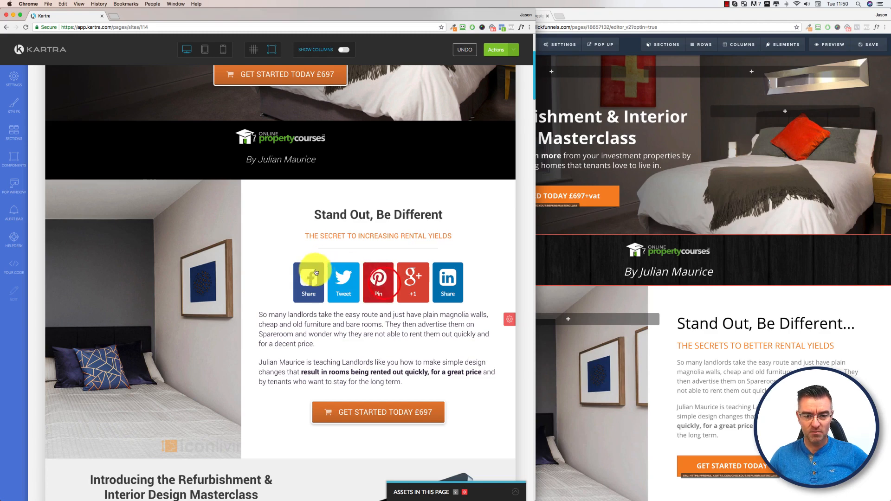
left_click(394, 259)
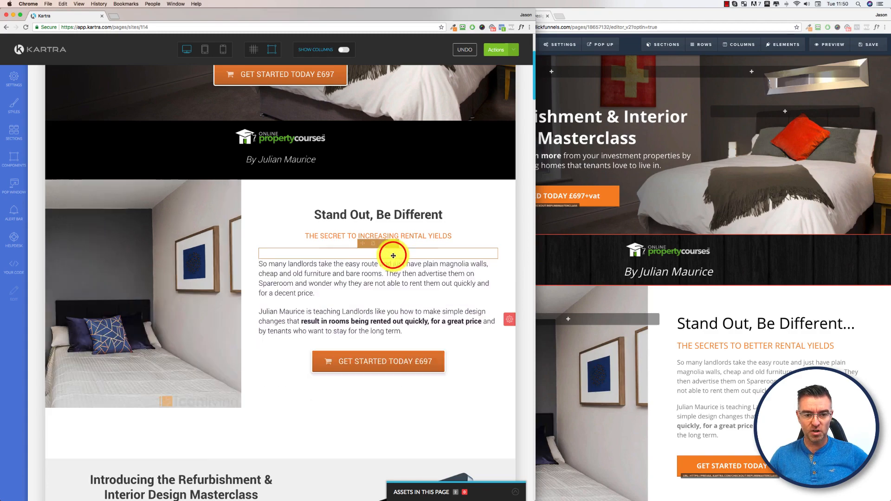
Step: Examine Kartra's Comments blocks for Disqus and Facebook Comments, returning to the component categories
left_click(14, 158)
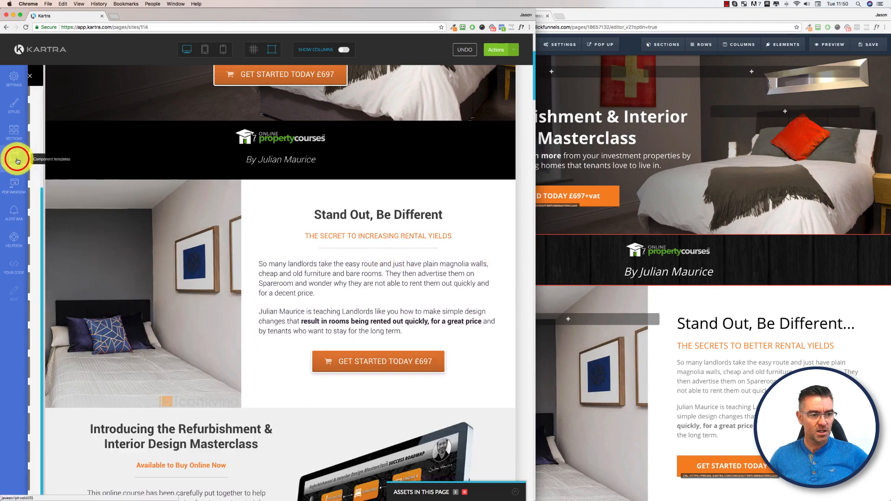
scroll(107, 311, "down", 5)
left_click(93, 451)
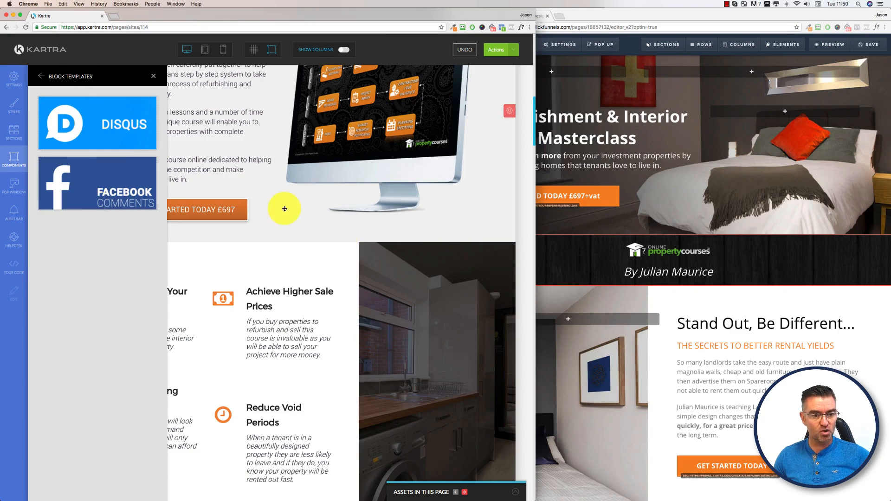
left_click(40, 78)
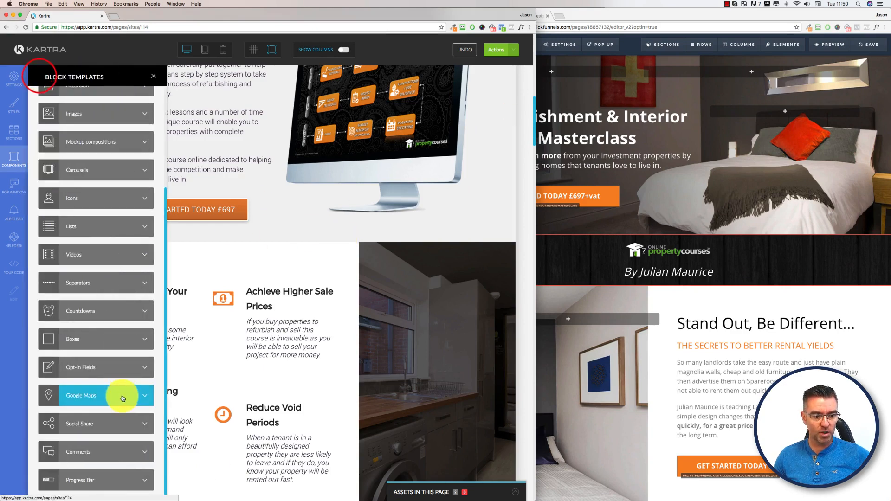
Step: Try out the red 50% Completed progress bar beneath Kartra's monitor image and remove it again
scroll(135, 445, "down", 2)
left_click(132, 484)
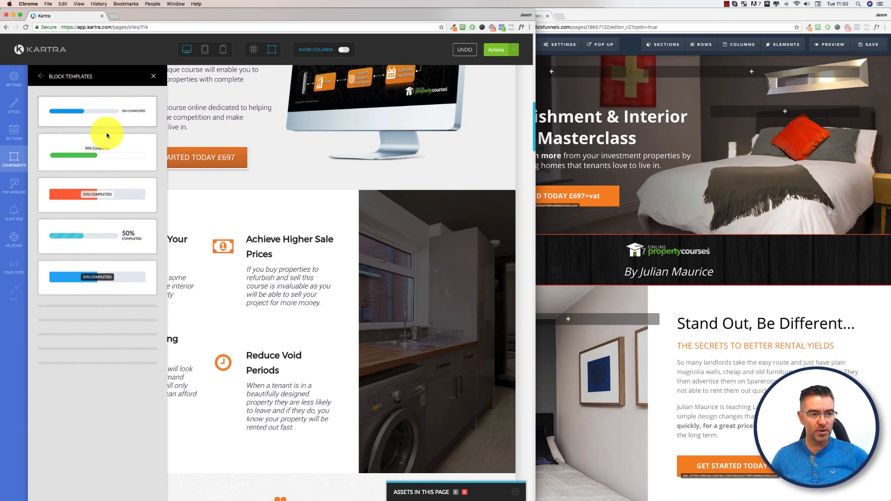
scroll(100, 227, "down", 3)
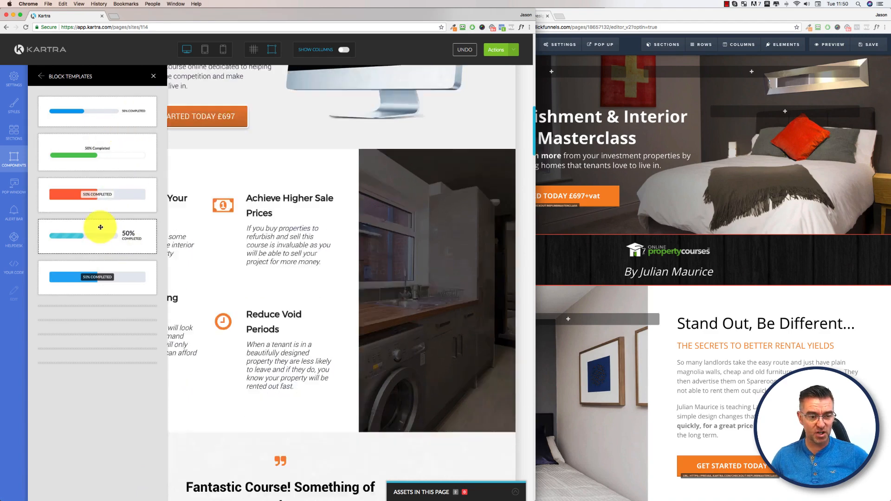
scroll(100, 227, "up", 2)
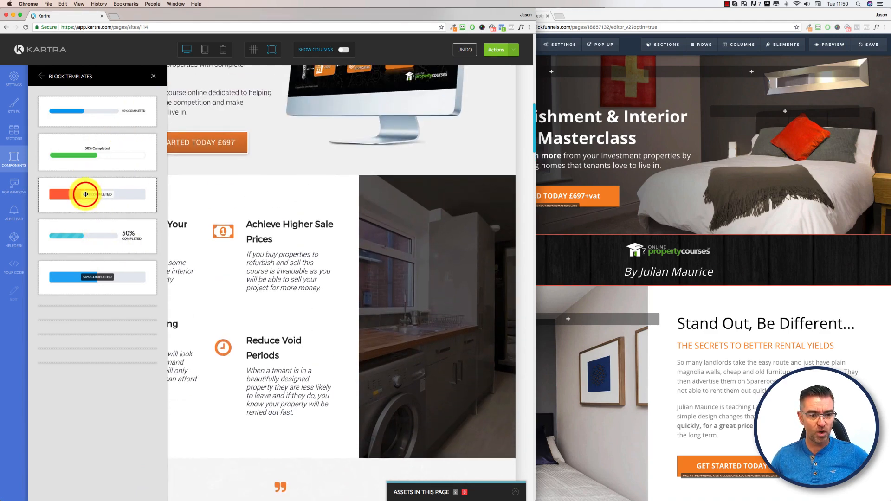
left_click_drag(86, 194, 378, 185)
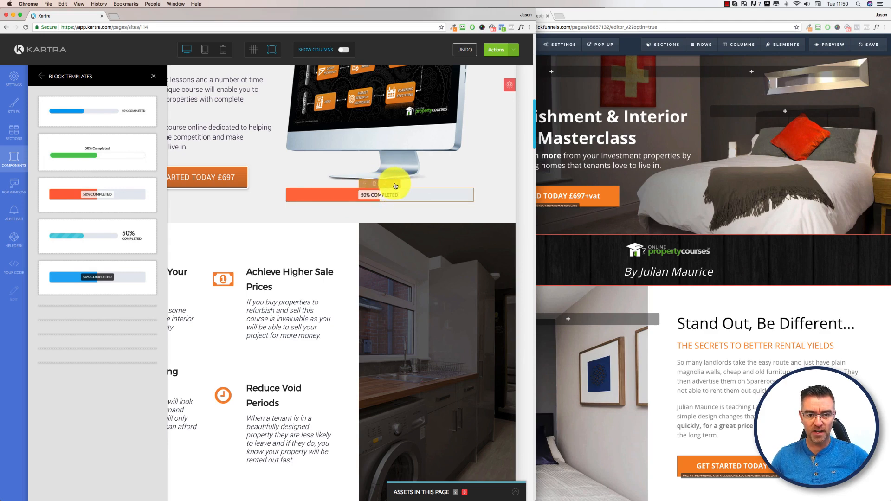
left_click(395, 185)
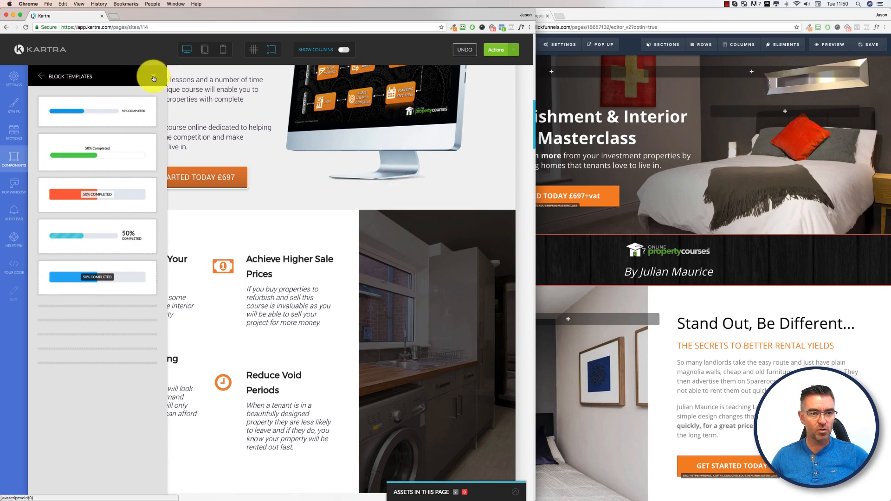
left_click(153, 79)
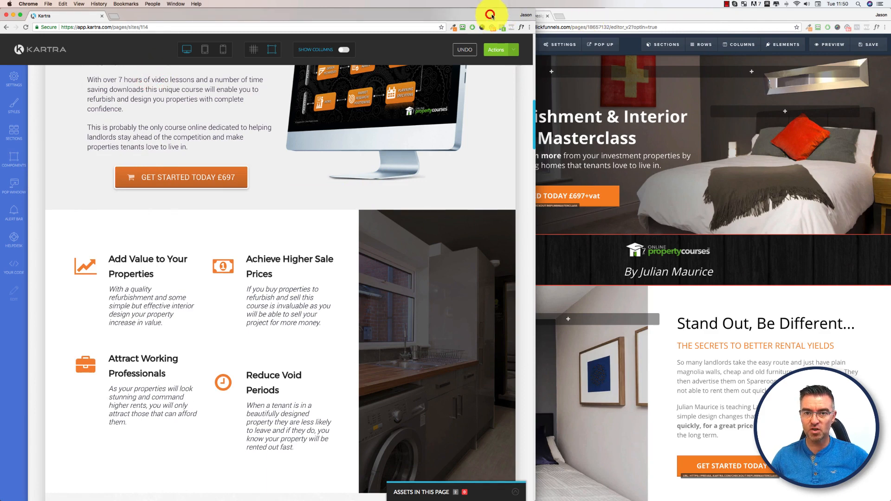
Step: Restore the side-by-side window layout and review the header and footer Tracking Code editors in ClickFunnels
left_click_drag(535, 19, 440, 23)
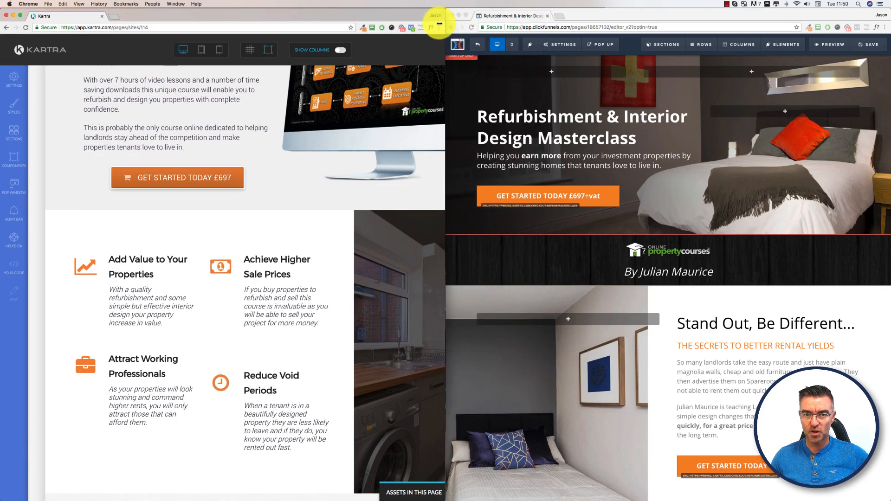
left_click(597, 9)
left_click(562, 44)
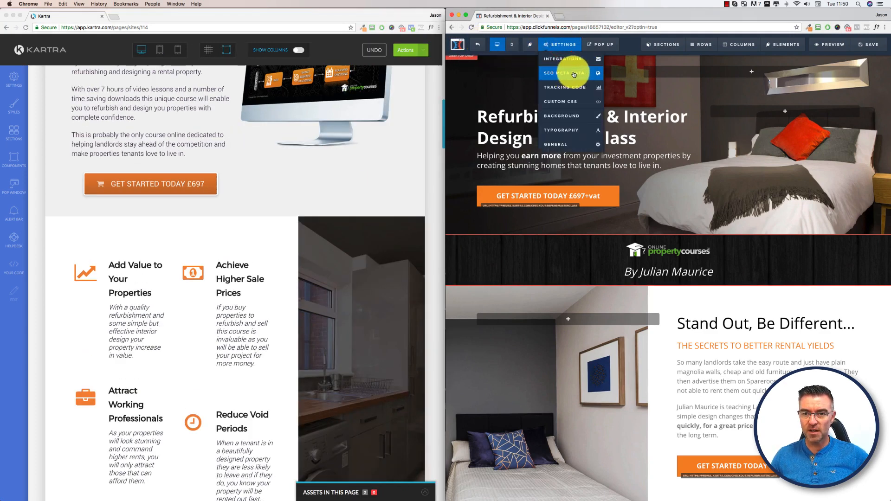
left_click(565, 88)
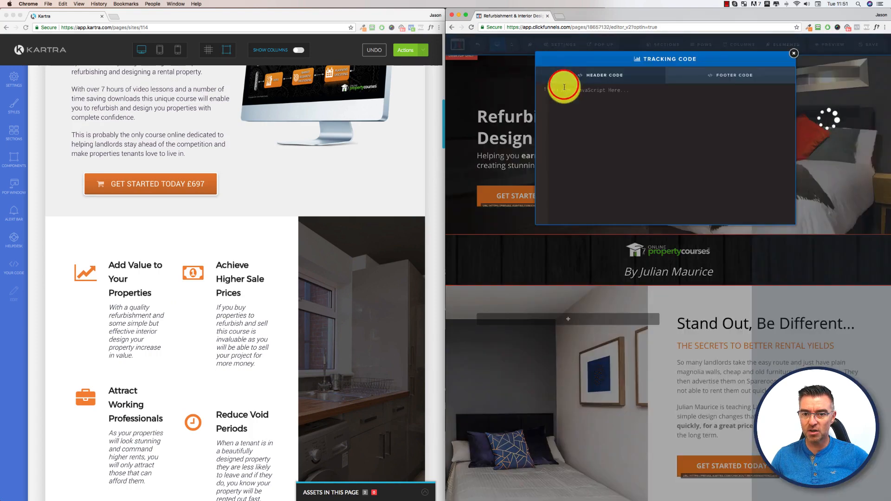
left_click(606, 127)
left_click(727, 73)
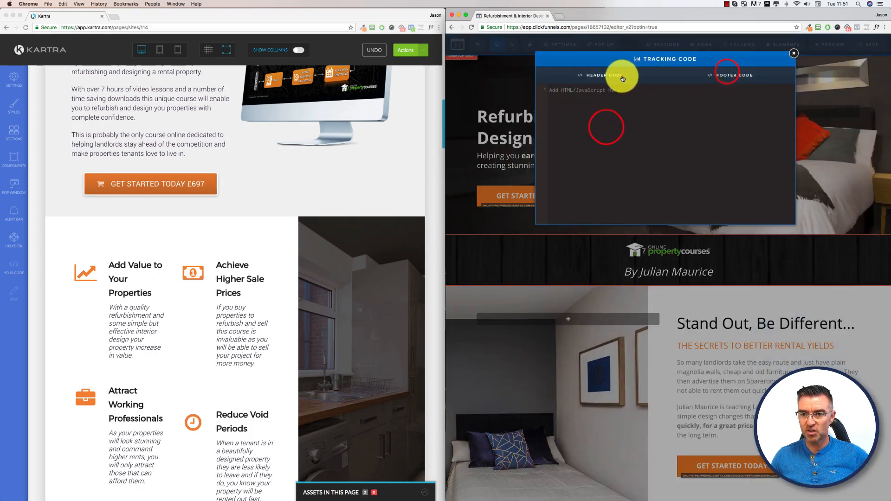
left_click(794, 53)
Step: Show the SEO Meta Data settings of the ClickFunnels page
mouse_move(606, 50)
mouse_move(557, 45)
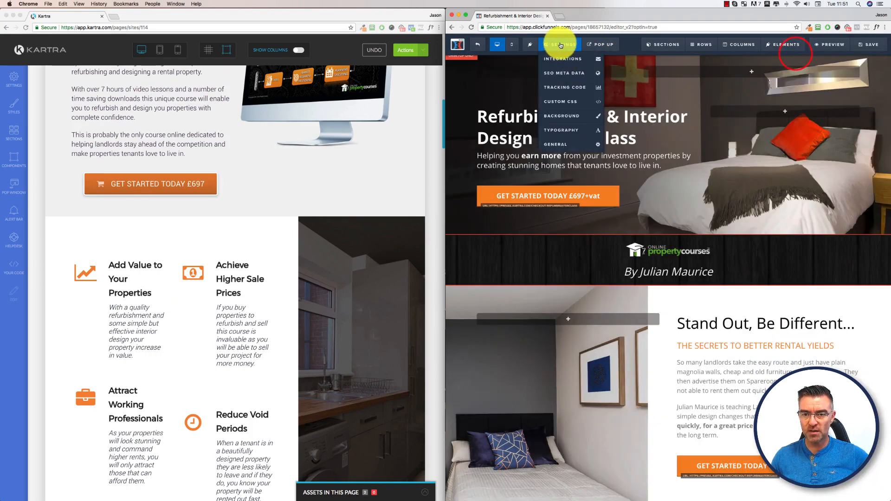
left_click(562, 75)
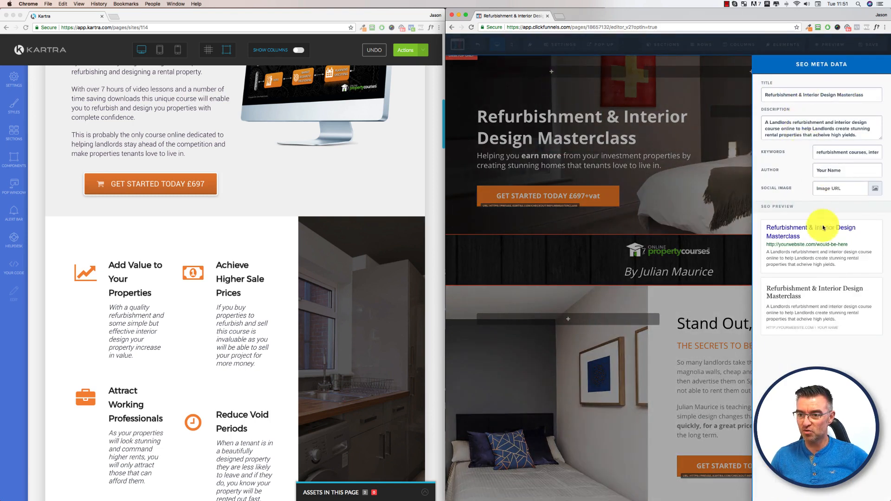
Step: Review the SEO Parameters and Tracking Code fields in Kartra's page settings, returning to the settings list after each
left_click(13, 80)
left_click(10, 82)
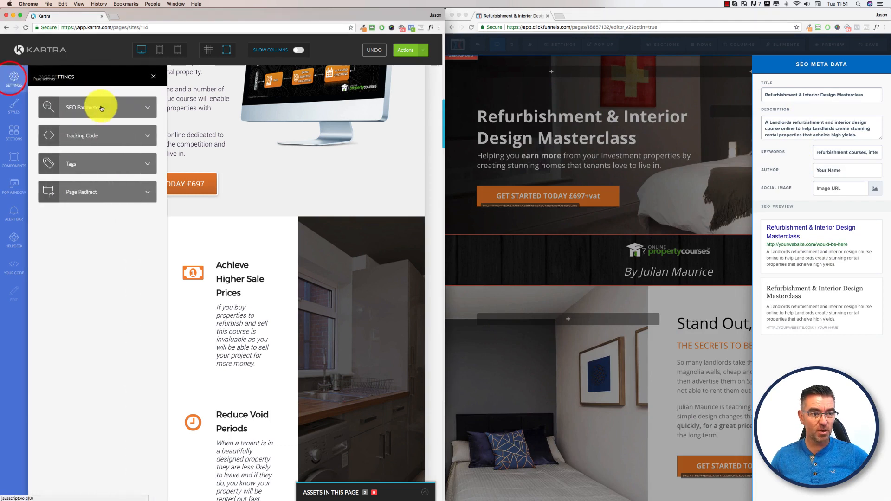
left_click(104, 107)
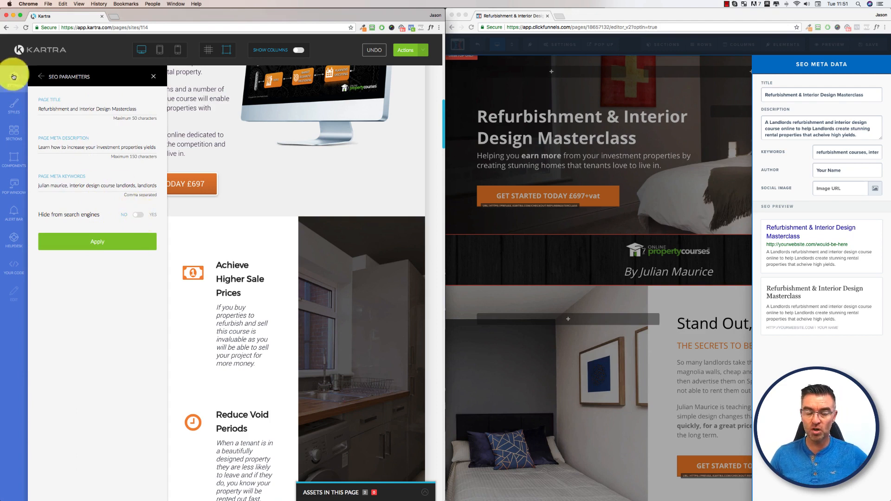
left_click(42, 78)
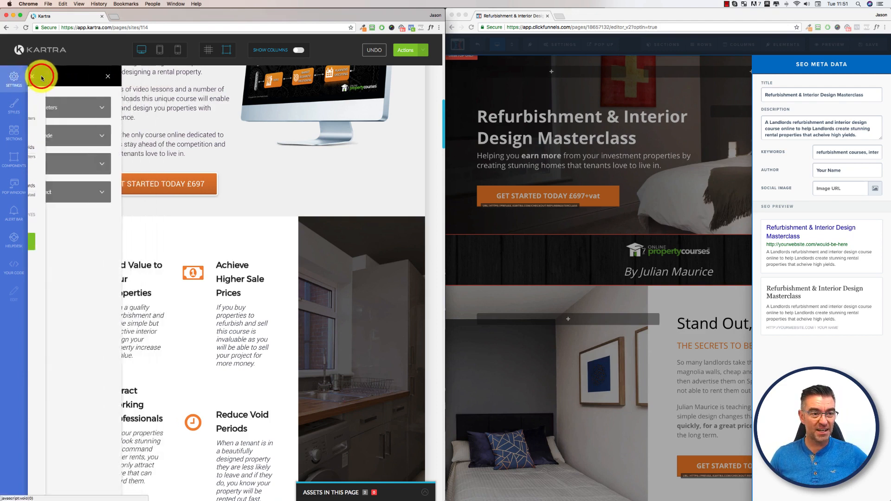
left_click(123, 136)
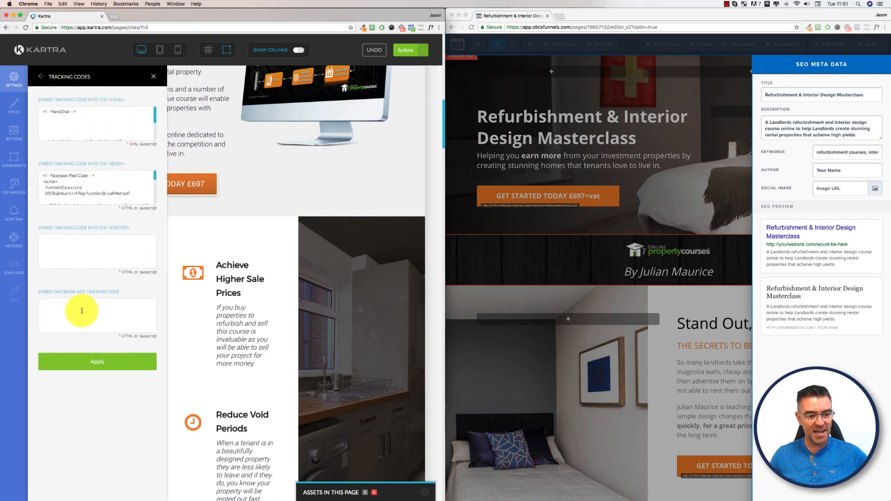
left_click(42, 78)
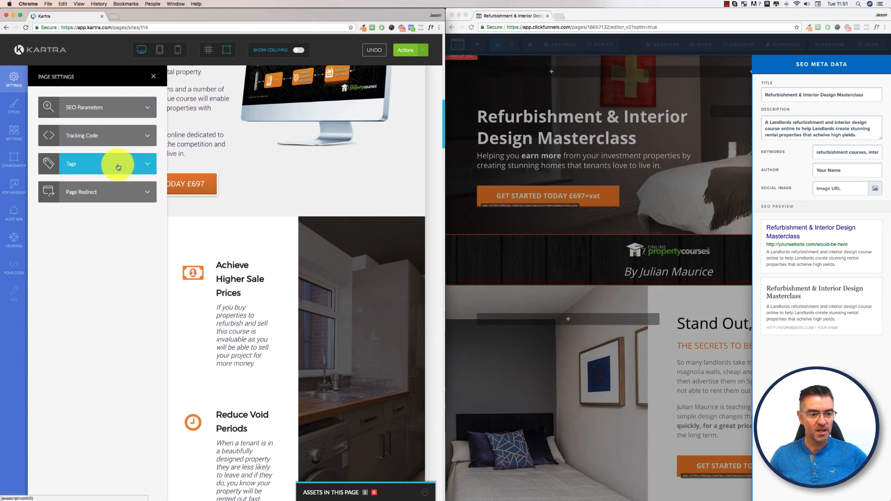
Step: Explore Kartra's Page Redirect by activating it for certain users only, viewing the redirect criteria, and deactivating it
left_click(149, 196)
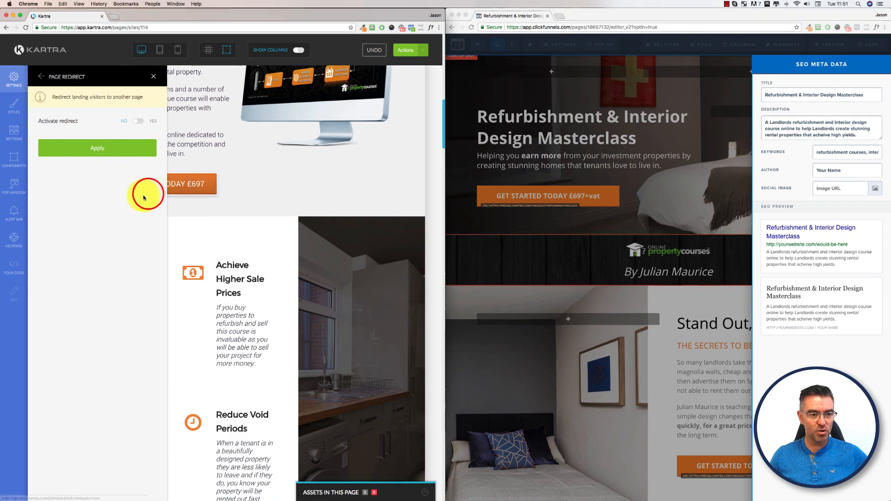
left_click(140, 123)
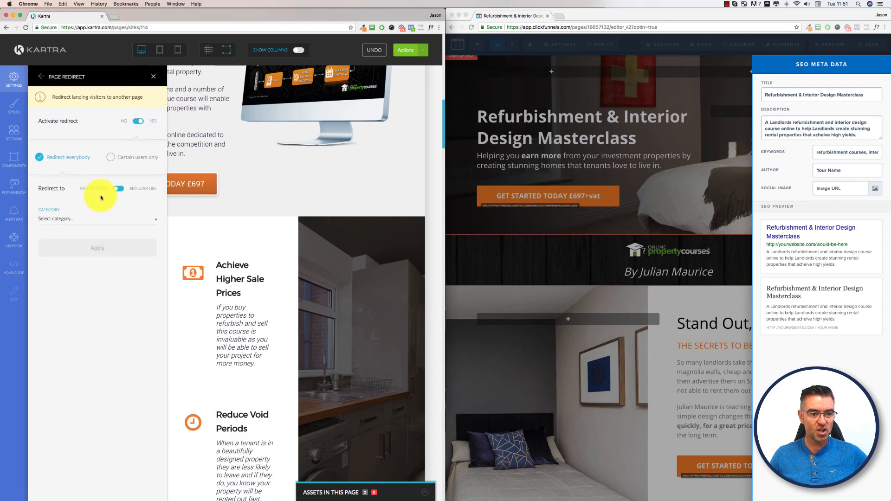
left_click(112, 158)
left_click(73, 198)
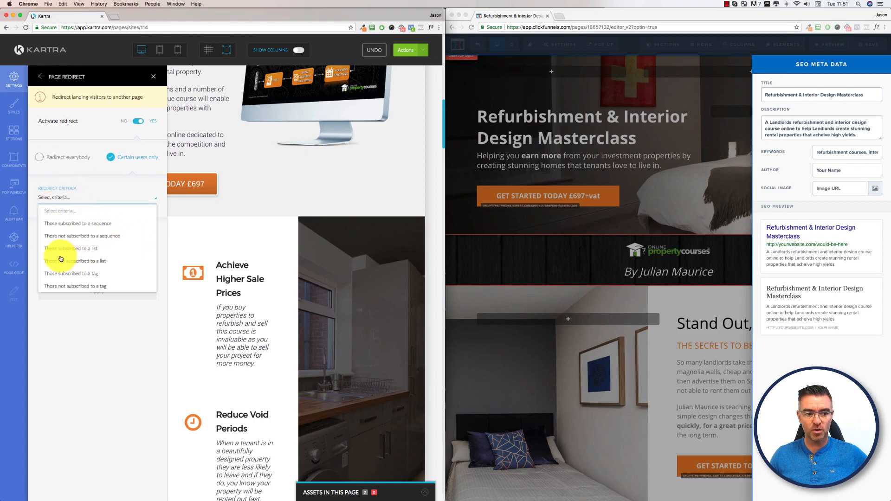
left_click(87, 177)
left_click(137, 121)
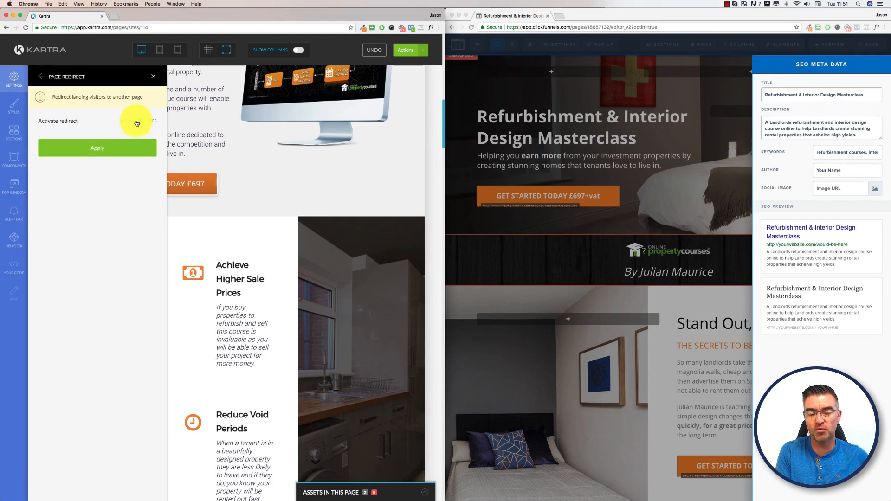
left_click(40, 79)
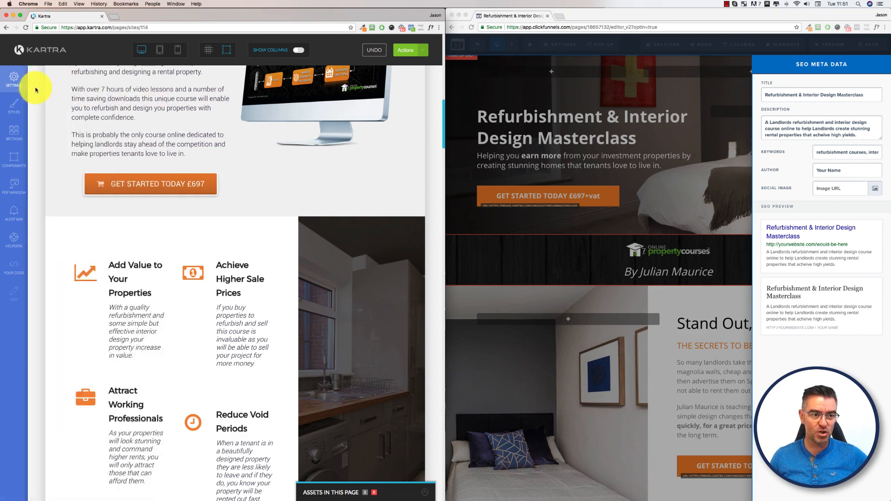
Step: Leave SEO Meta Data in ClickFunnels and inspect the settings of the row holding the "GET STARTED NOW £697+vat" button
left_click(725, 72)
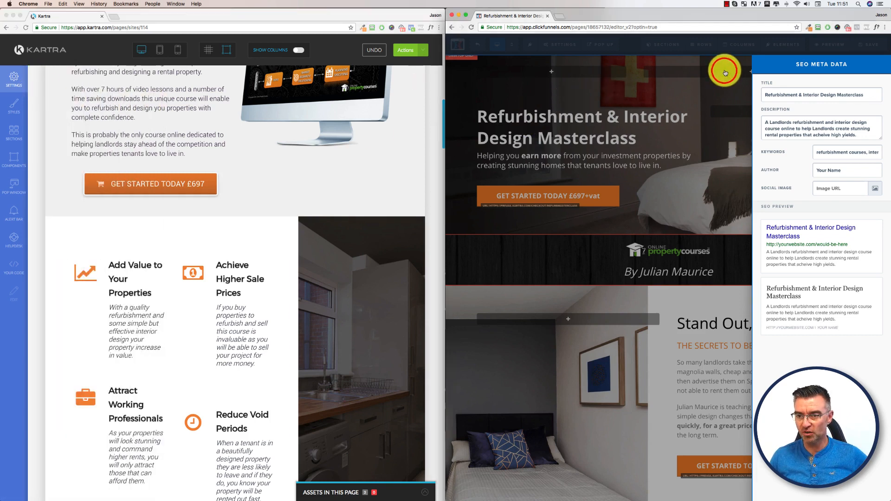
left_click(732, 114)
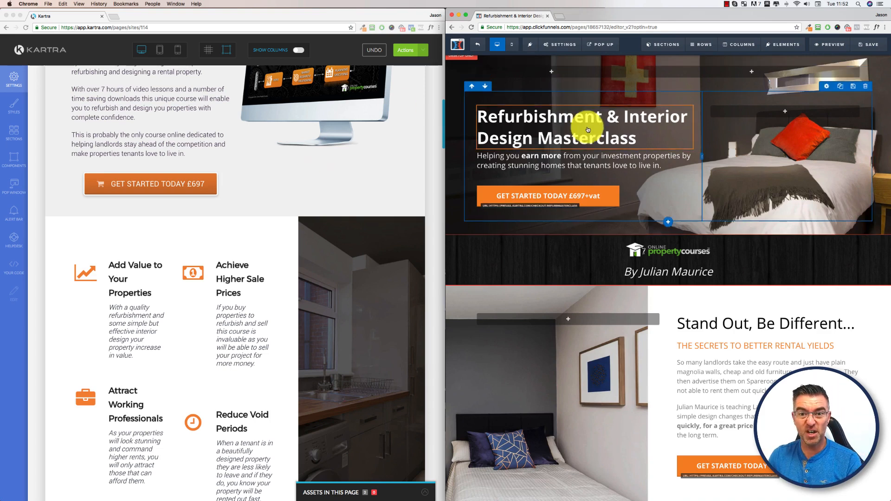
scroll(738, 275, "down", 15)
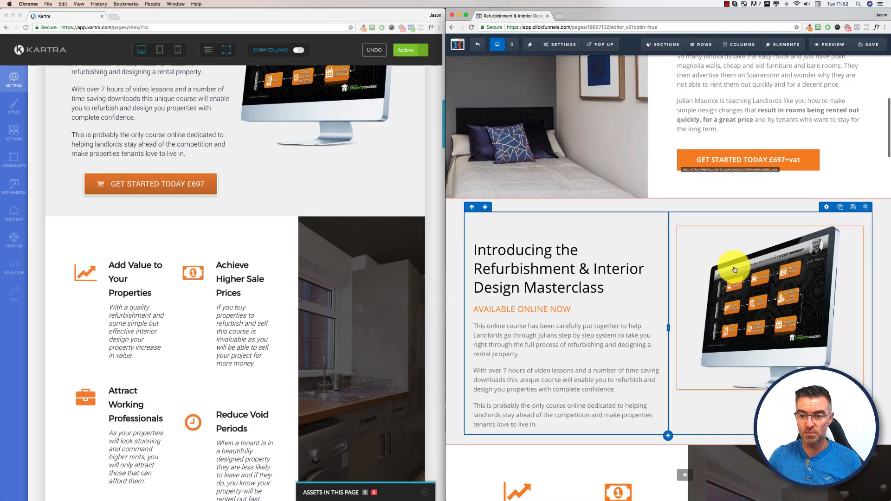
scroll(736, 267, "down", 15)
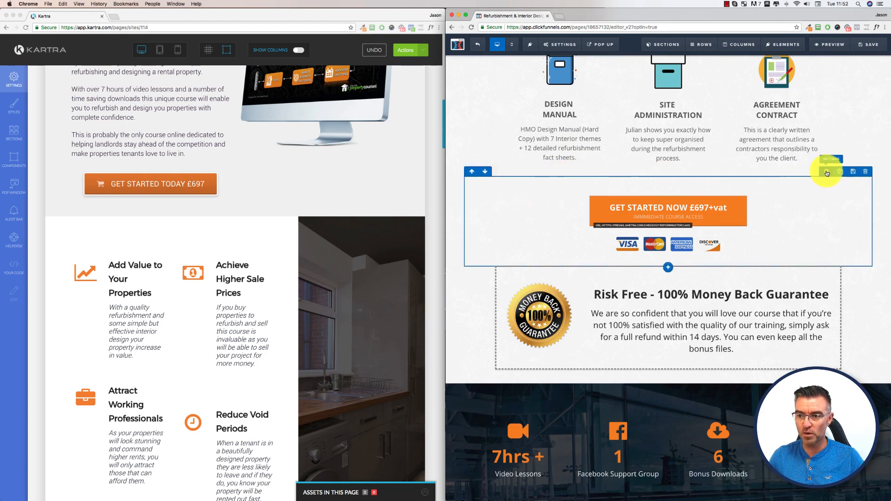
left_click(826, 173)
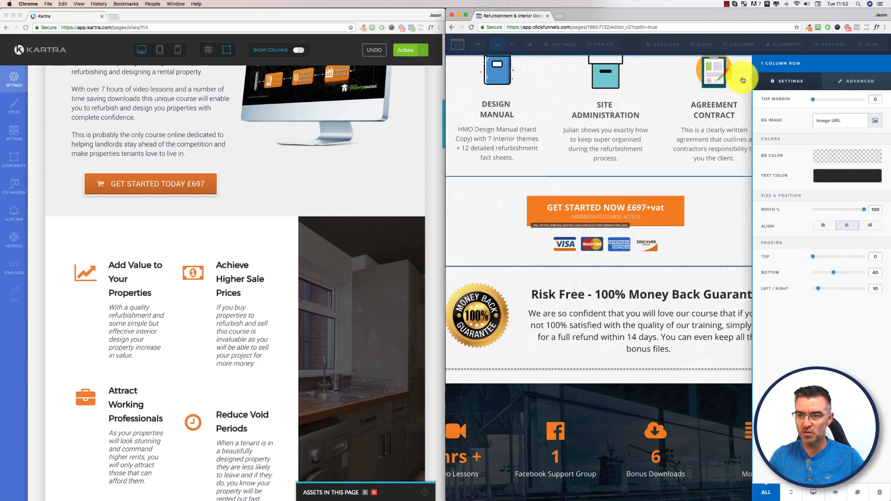
left_click(714, 150)
scroll(743, 223, "down", 10)
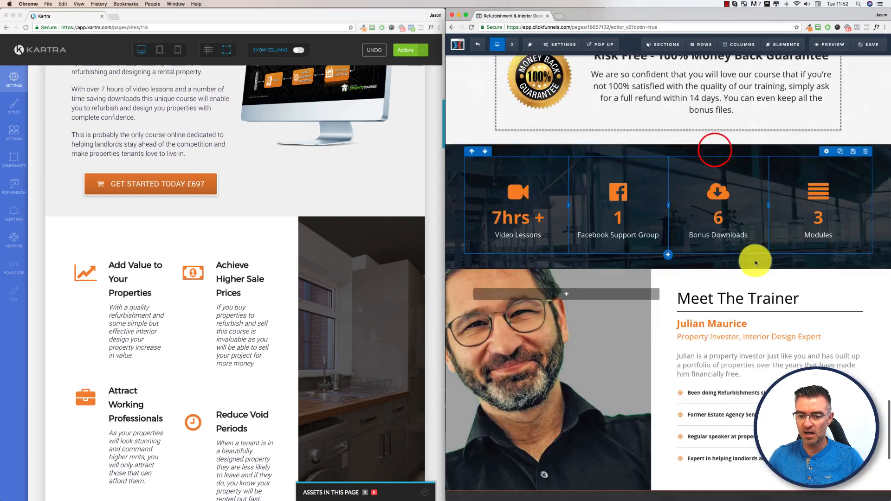
Step: Check the mobile layout of the ClickFunnels page, return it to desktop, and look over the available Editor Apps
scroll(755, 263, "up", 10)
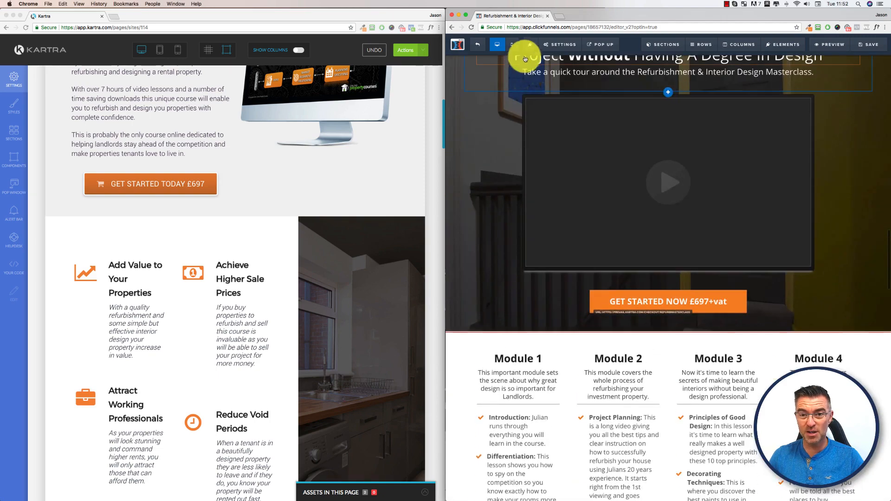
scroll(501, 126, "up", 10)
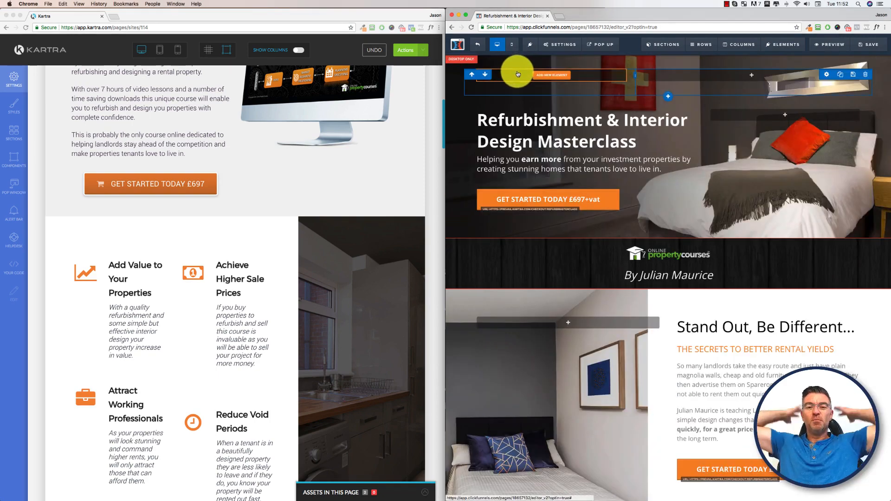
left_click(510, 44)
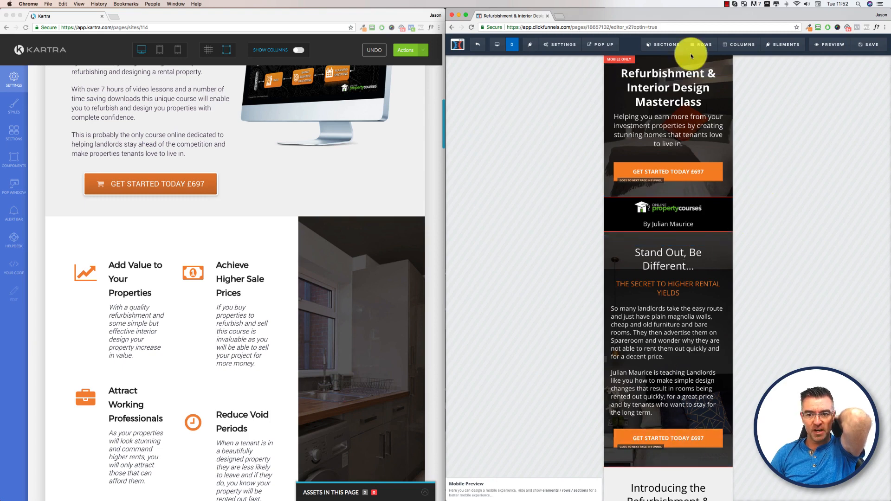
left_click(496, 44)
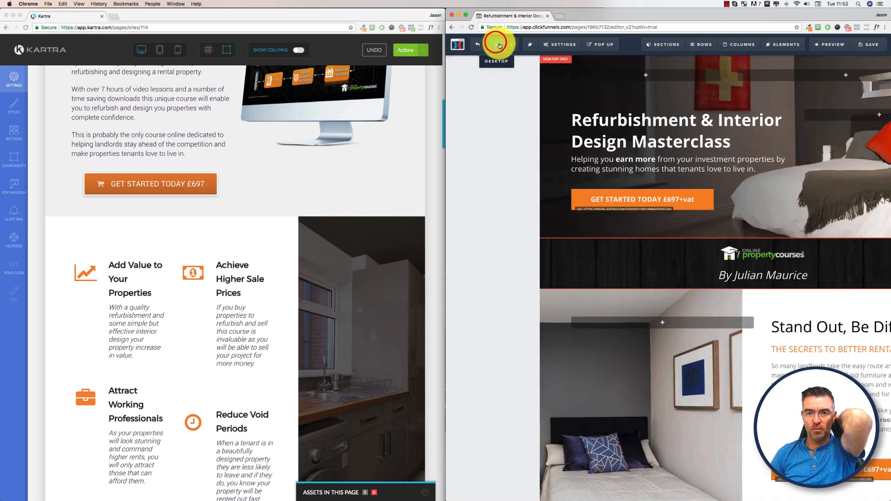
left_click(530, 44)
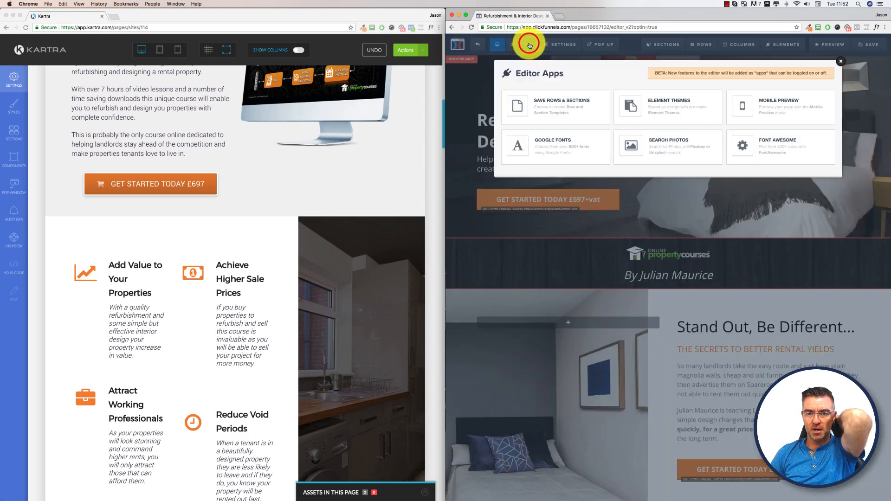
left_click(843, 62)
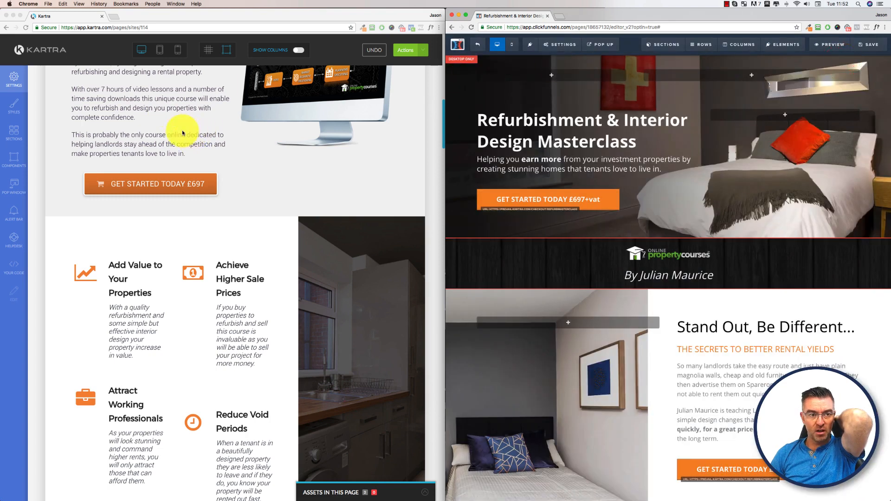
Step: Preview the Kartra page in tablet layout, return it to desktop, and list the block template categories
left_click(161, 50)
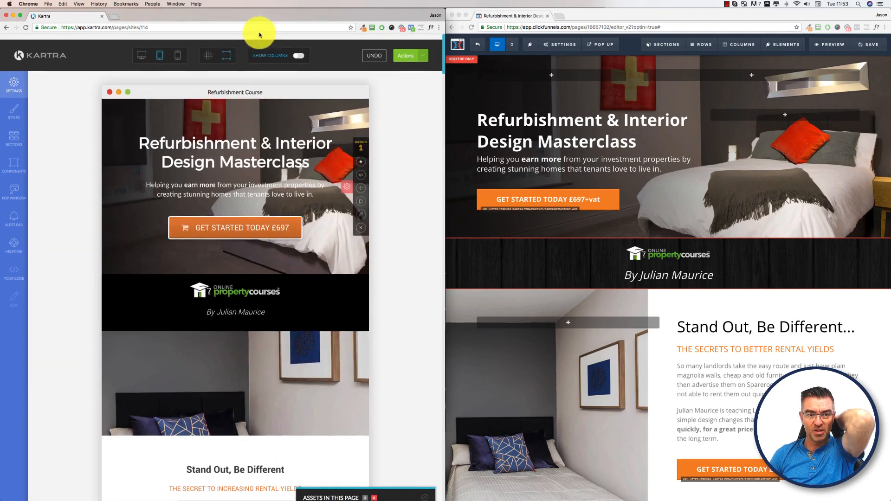
left_click(144, 50)
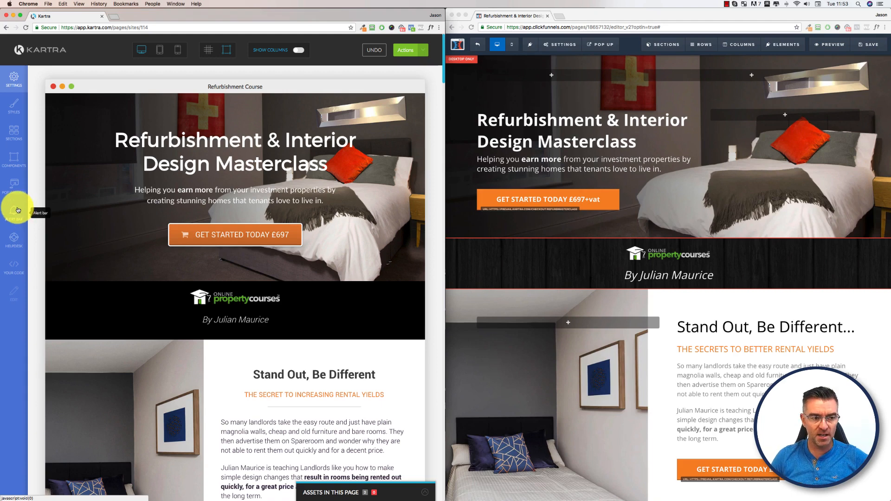
left_click(14, 134)
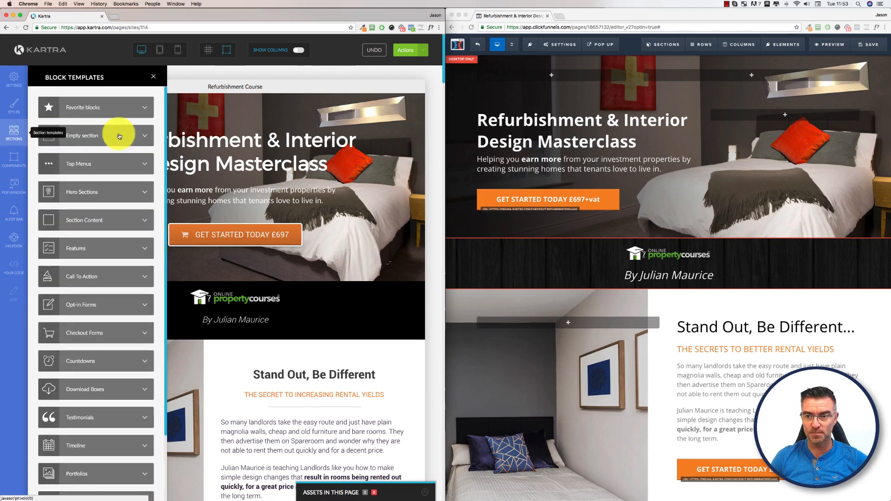
Step: Add the ready-made content section "LITTLE KNOWN WAYS TO INCREASE SALES" below the hero of the ClickFunnels page, and delete it again
left_click(663, 45)
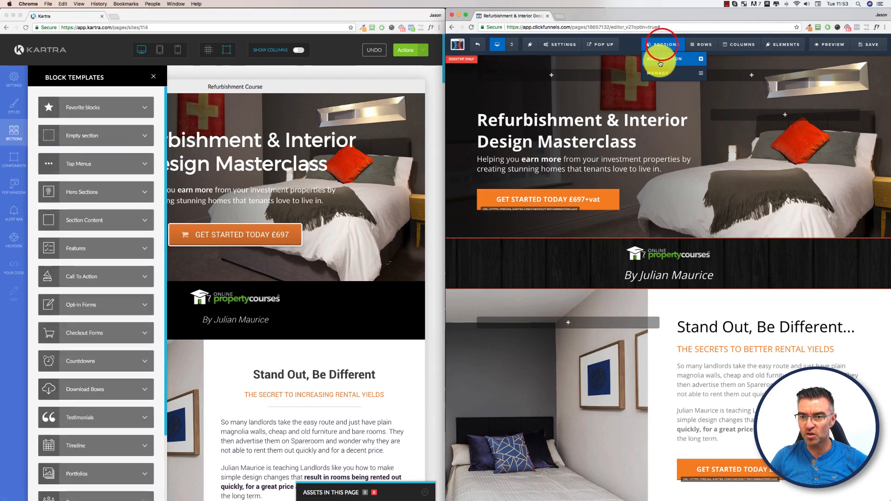
left_click(661, 63)
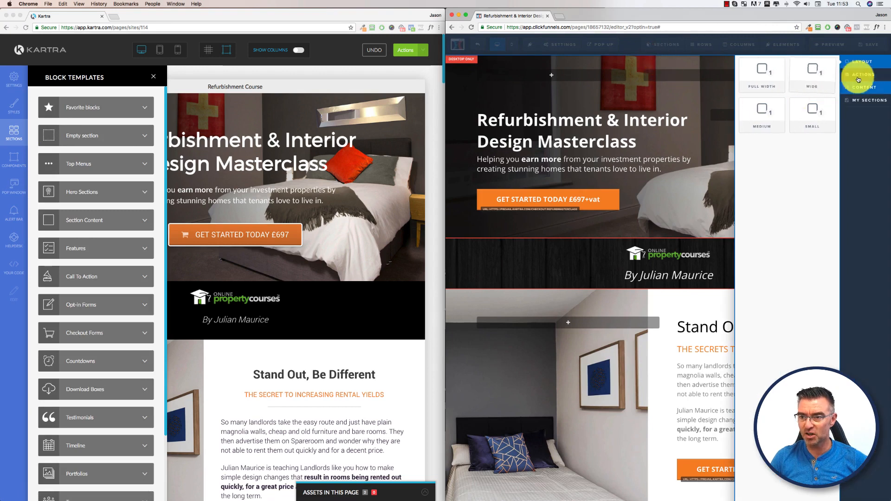
left_click_drag(771, 72, 773, 72)
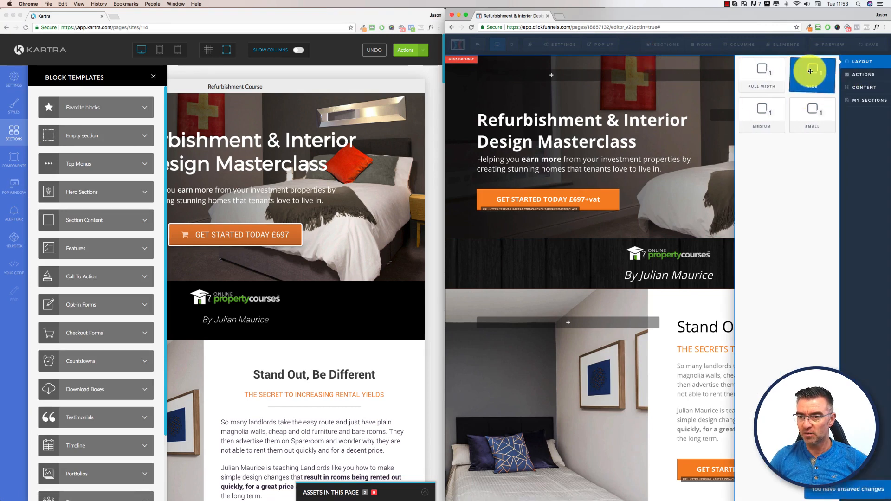
left_click(863, 87)
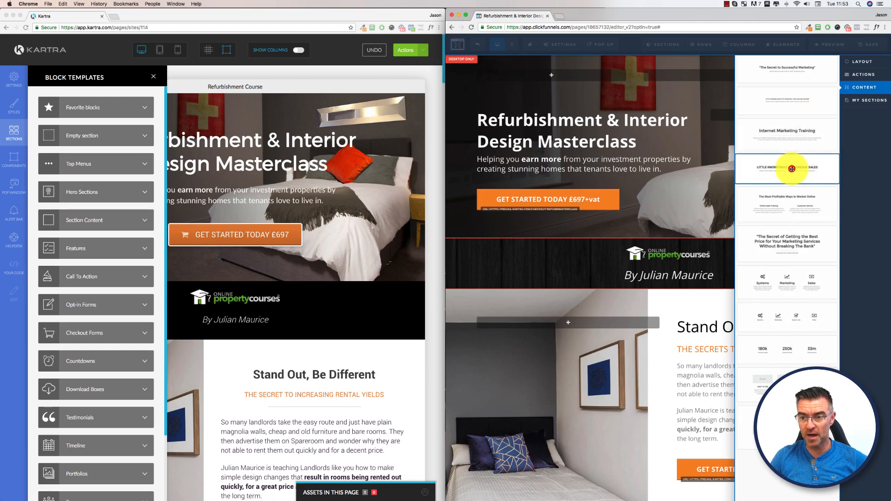
left_click_drag(791, 168, 644, 270)
scroll(643, 270, "down", 3)
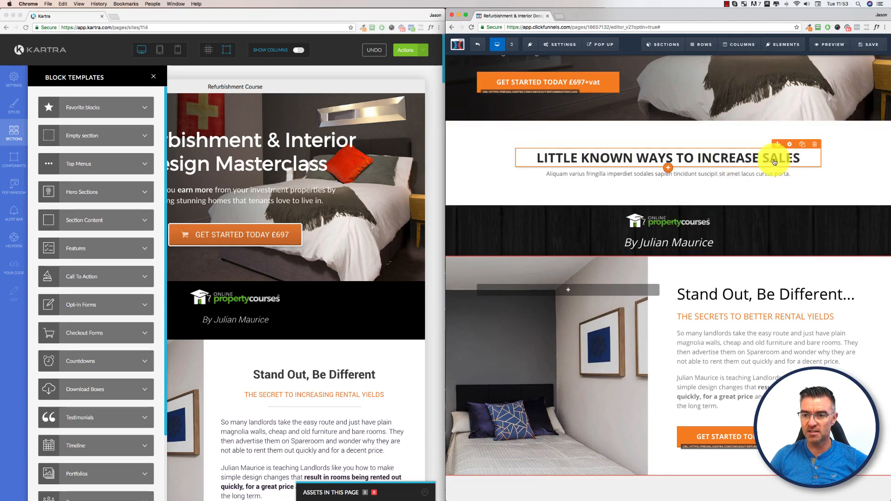
left_click(884, 154)
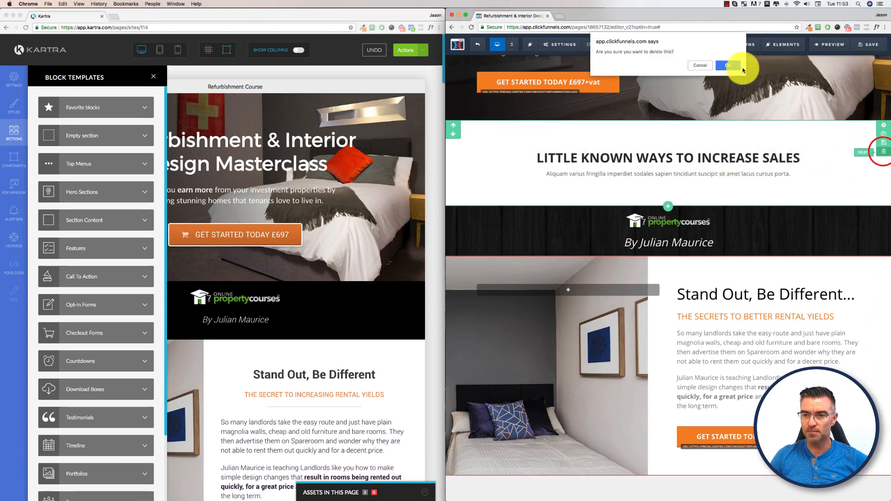
left_click(727, 71)
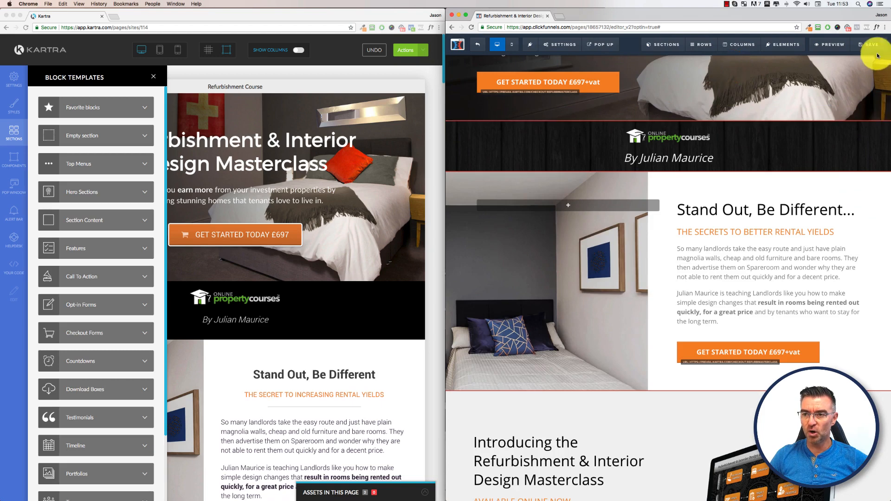
Step: Browse ClickFunnels' ready-made content sections and the saved My Sections, and try to place a content section on the page
left_click(666, 59)
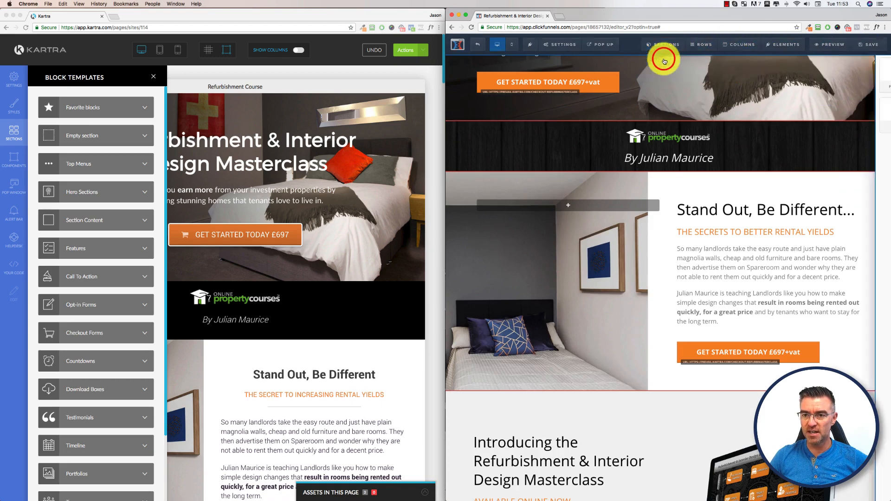
left_click(864, 86)
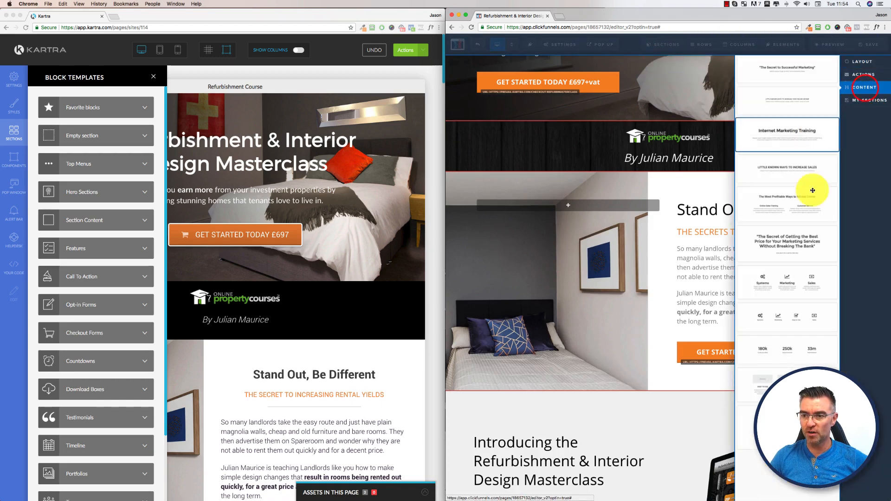
left_click(862, 101)
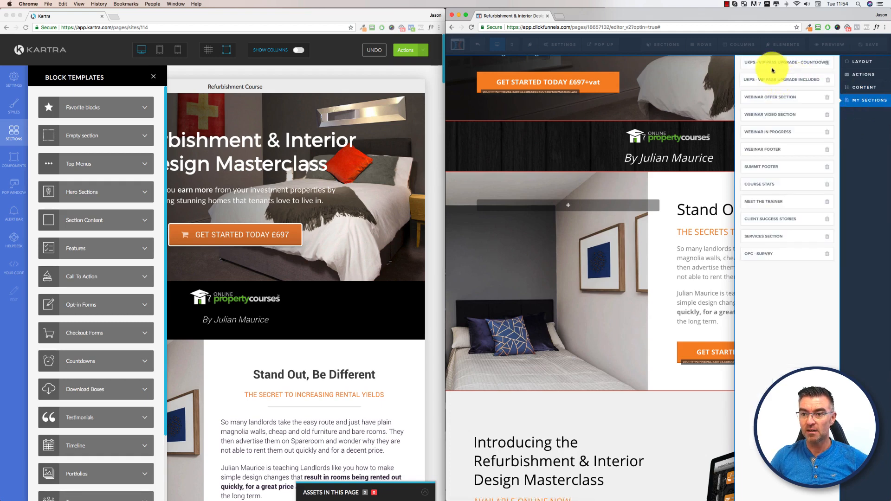
left_click(866, 88)
mouse_move(803, 245)
left_mouse_down()
mouse_move(630, 189)
mouse_move(634, 156)
left_mouse_up()
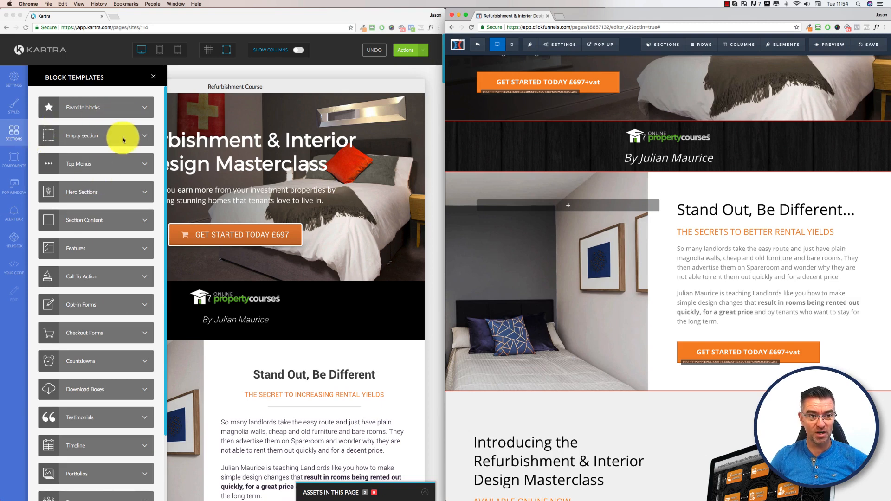
Step: Look through Kartra's Empty section, Favorite blocks and Top Menus templates, returning to the category list after each
left_click(143, 139)
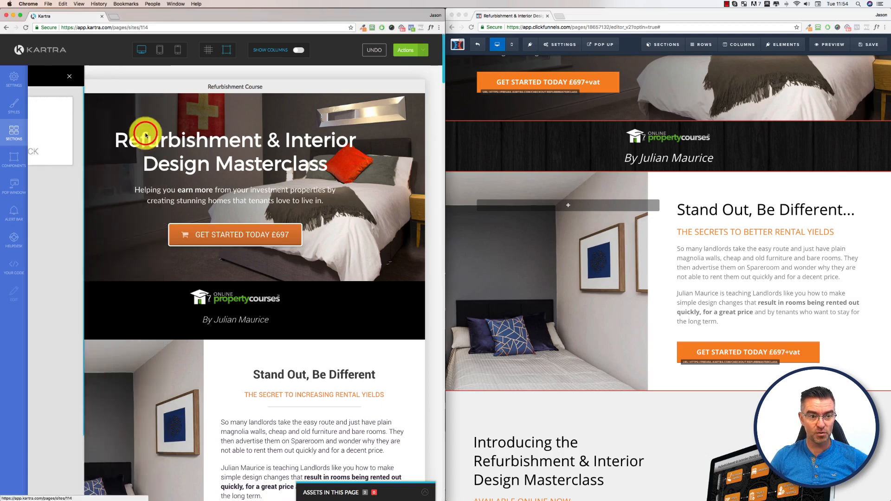
left_click(39, 77)
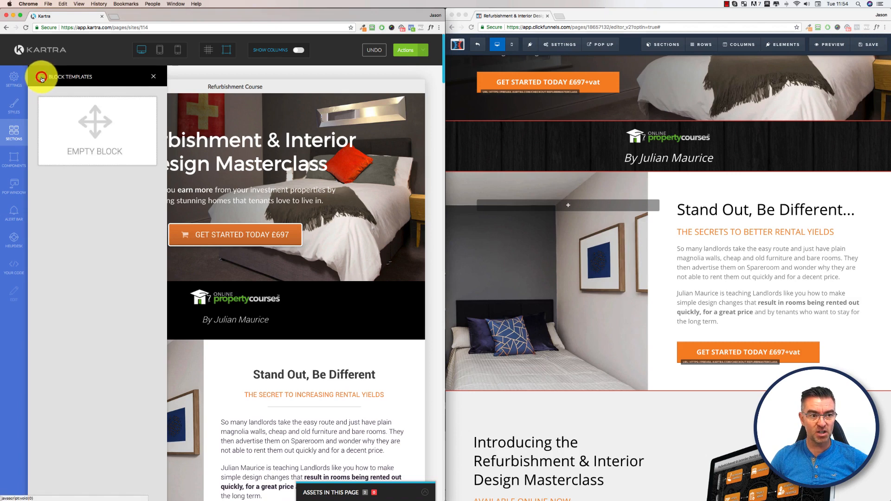
left_click(134, 107)
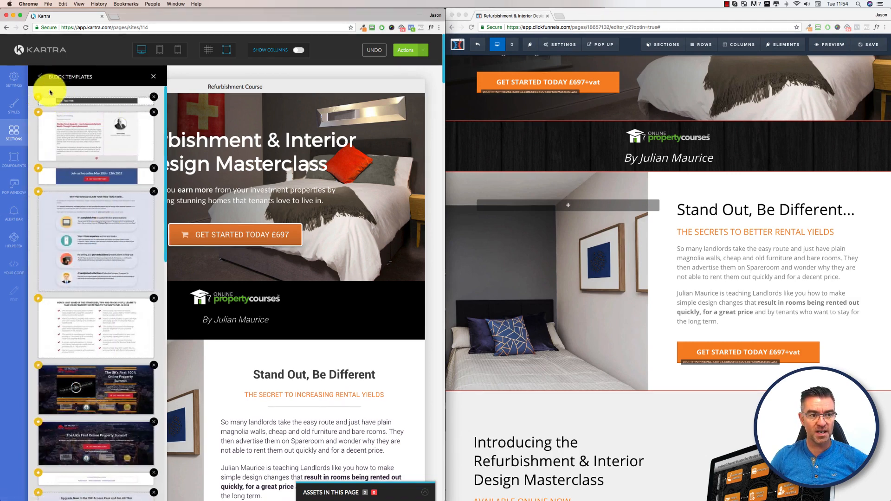
left_click(40, 76)
left_click(96, 171)
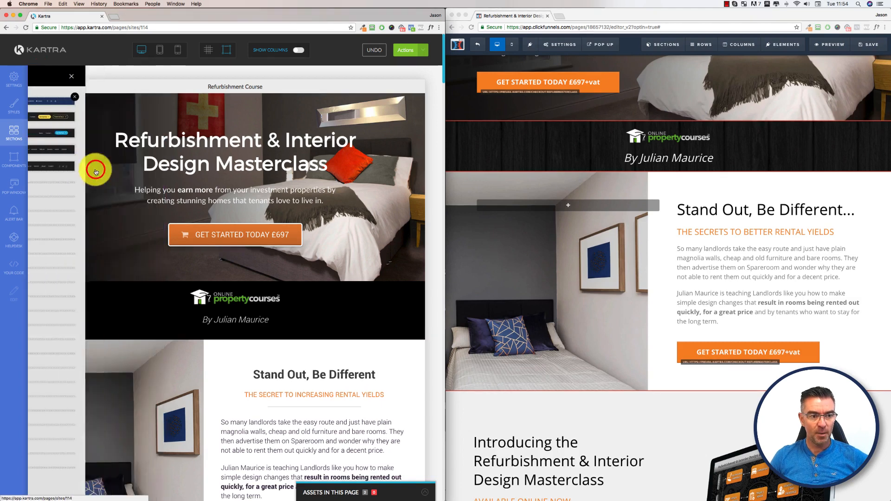
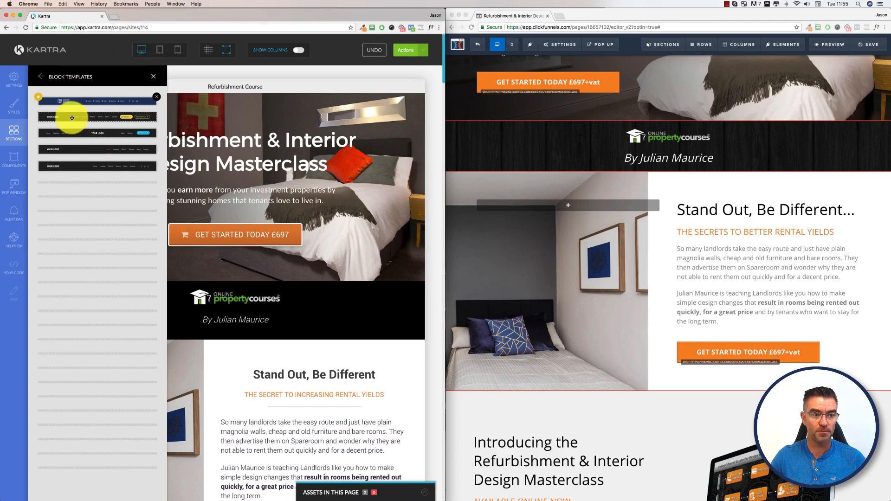
left_click(41, 76)
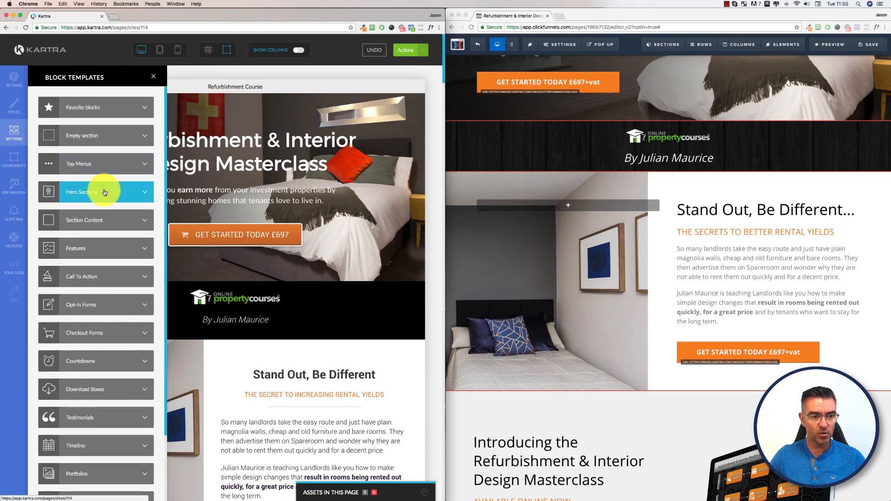
Step: Insert the purple hero section with the yellow headline box below the Kartra page's first section, and widen the window to show it
left_click(105, 192)
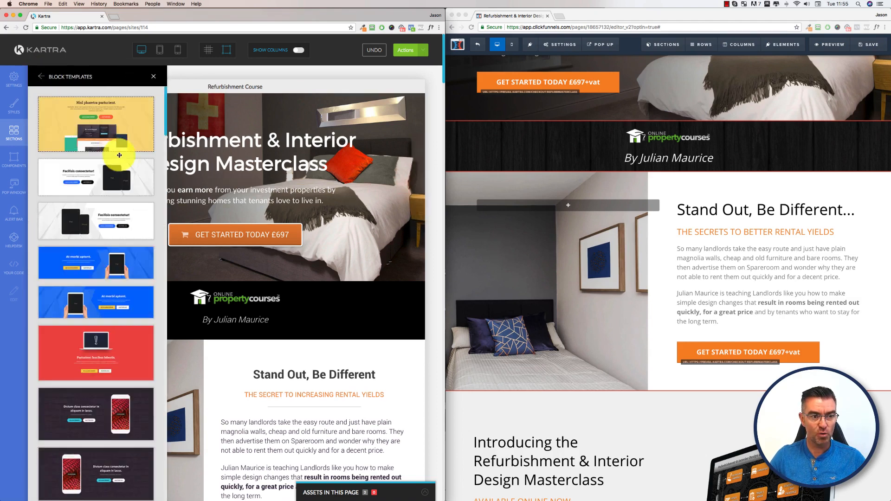
scroll(116, 271, "down", 10)
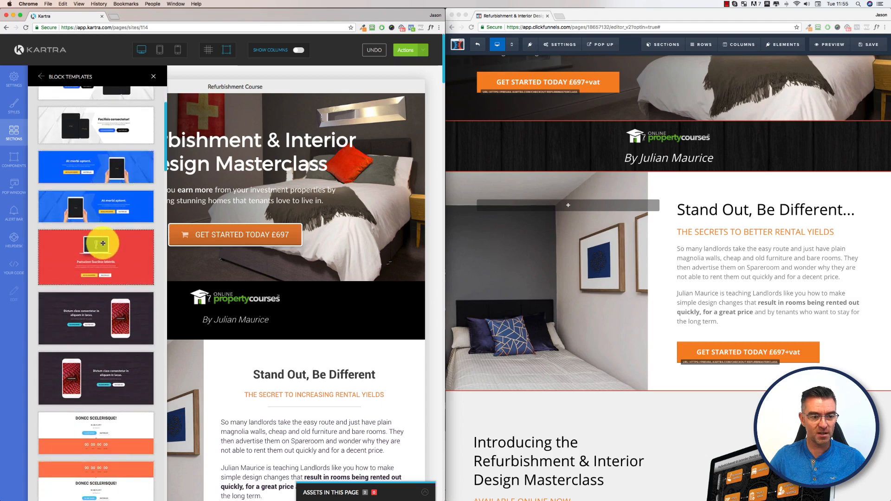
scroll(105, 245, "down", 6)
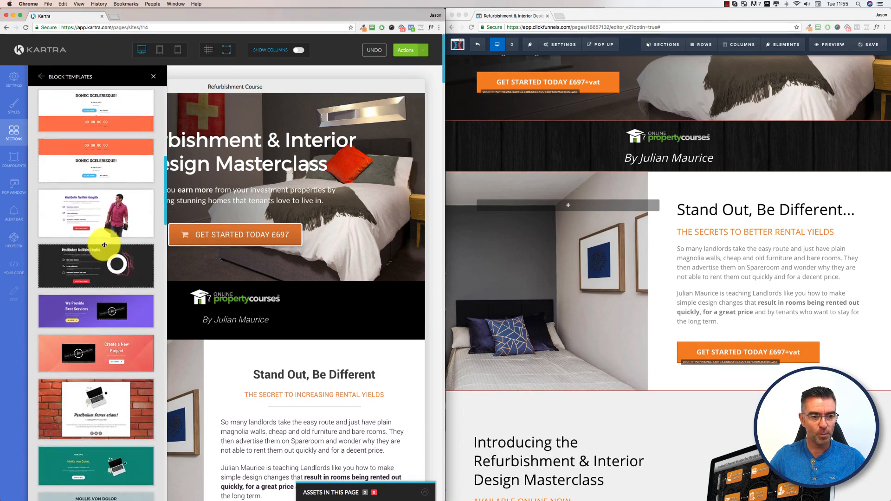
scroll(90, 344, "down", 12)
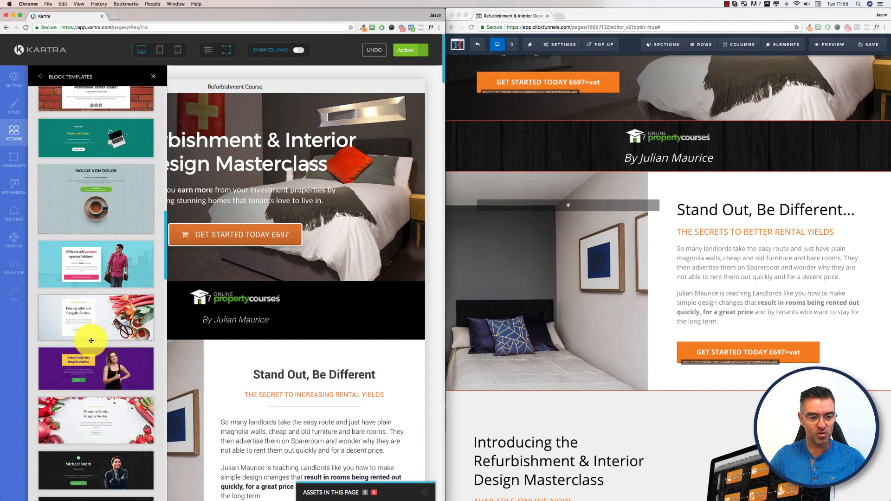
scroll(93, 340, "down", 3)
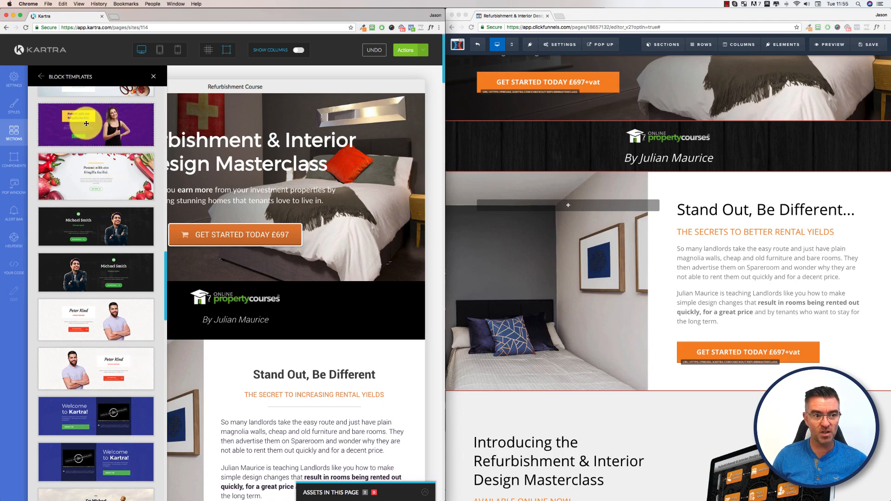
left_click_drag(85, 119, 246, 303)
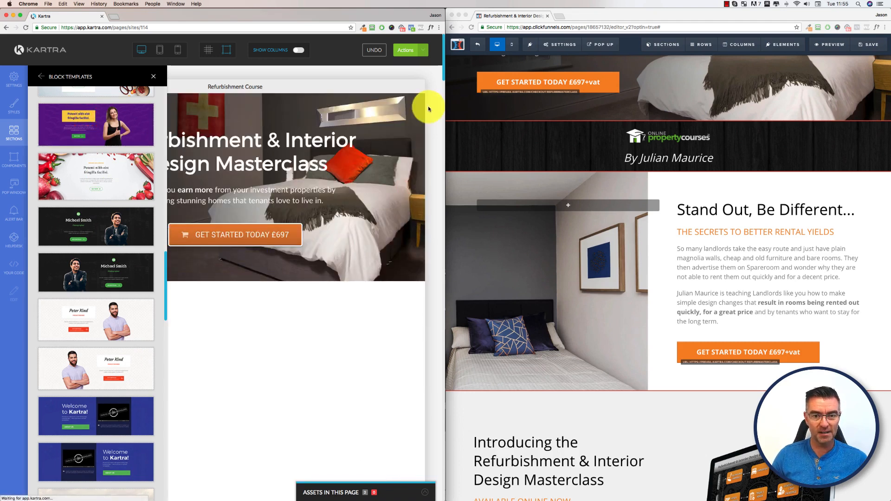
left_click(154, 76)
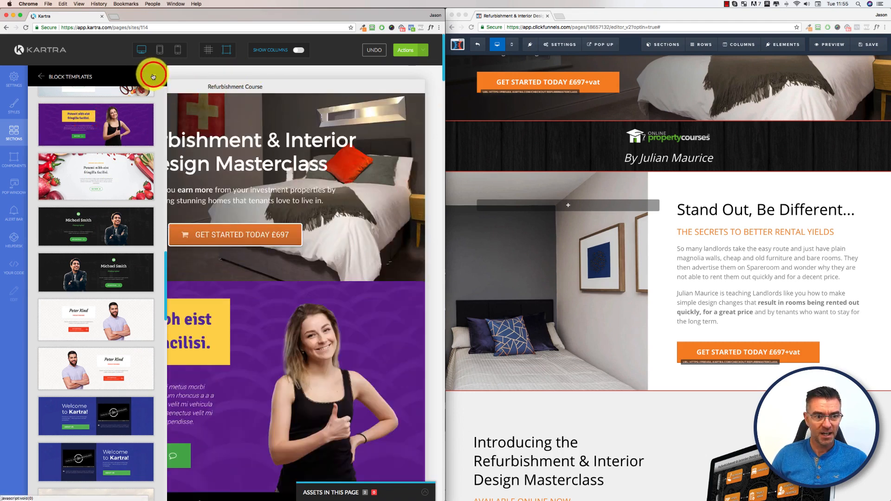
left_click(153, 76)
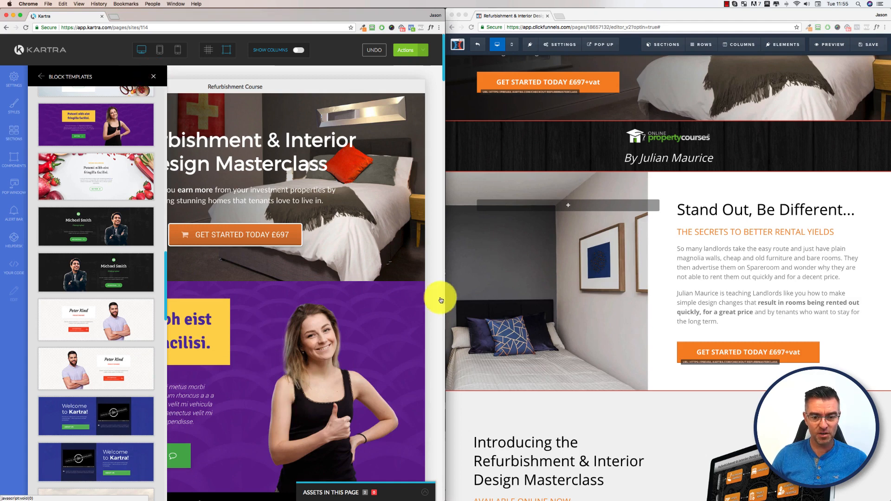
left_click_drag(444, 296, 678, 284)
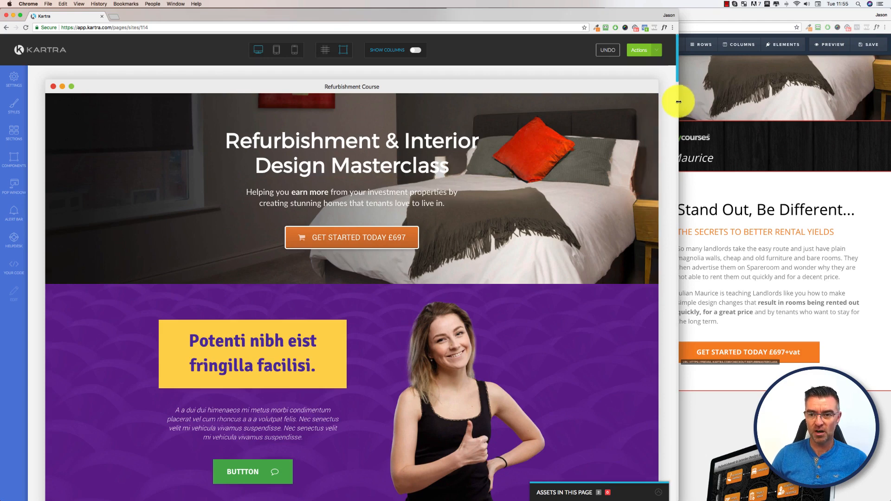
Step: Narrow the Kartra window to half the screen and delete the purple hero section with the yellow headline box
left_click_drag(678, 102, 447, 102)
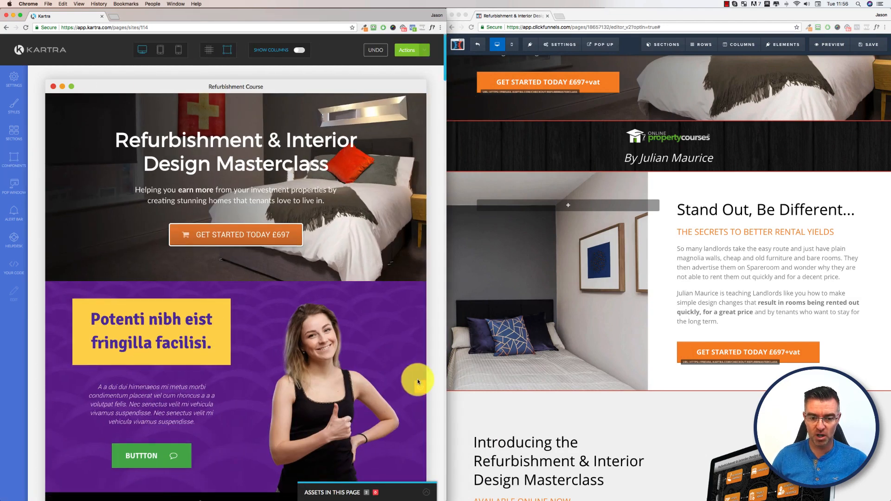
scroll(418, 381, "down", 3)
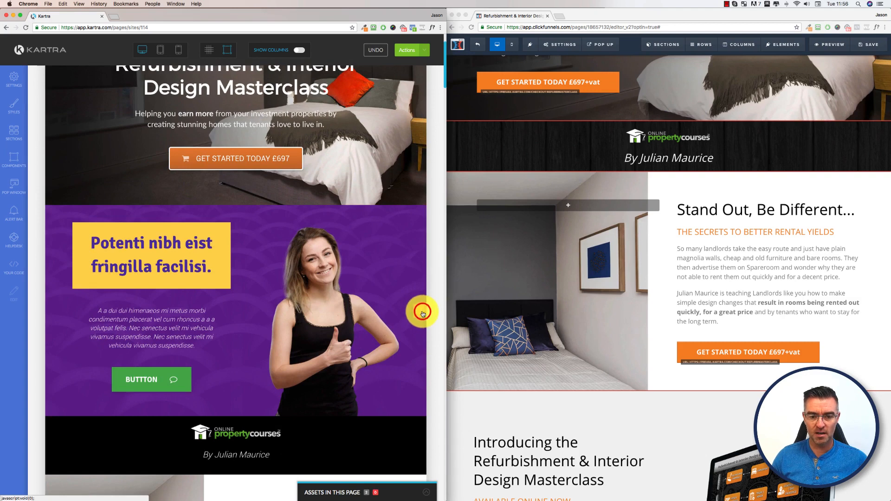
left_click(423, 313)
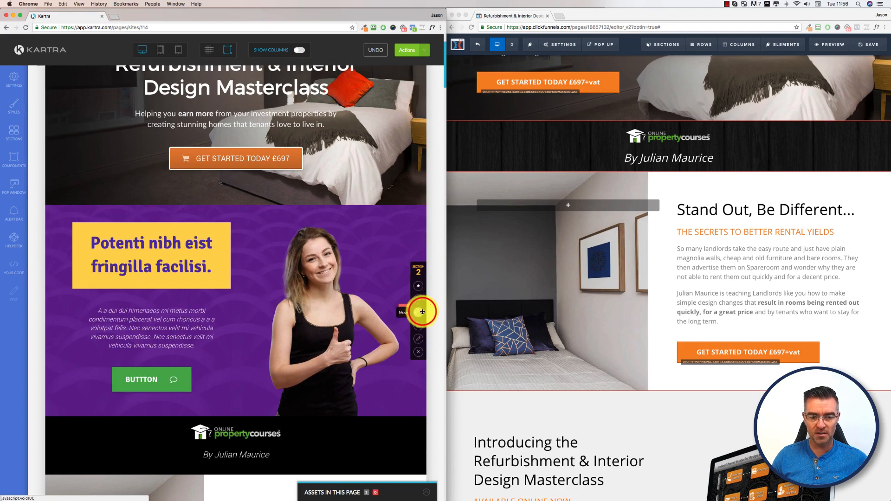
left_click(419, 354)
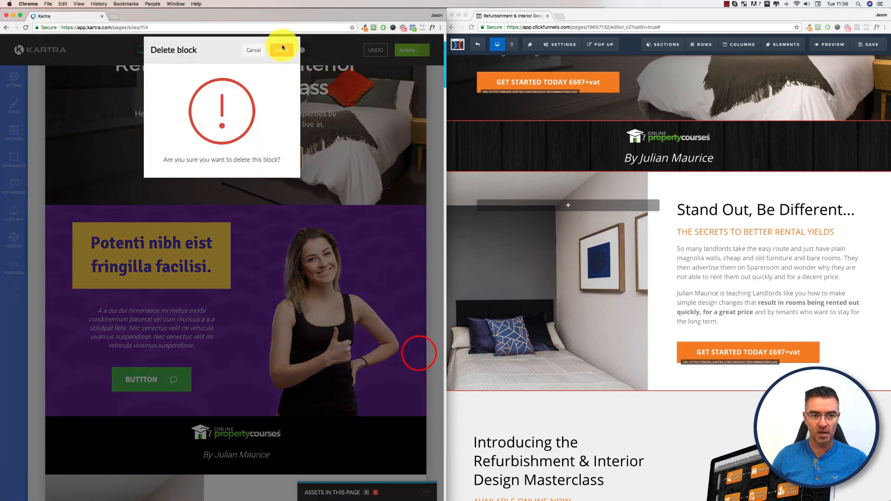
left_click(283, 64)
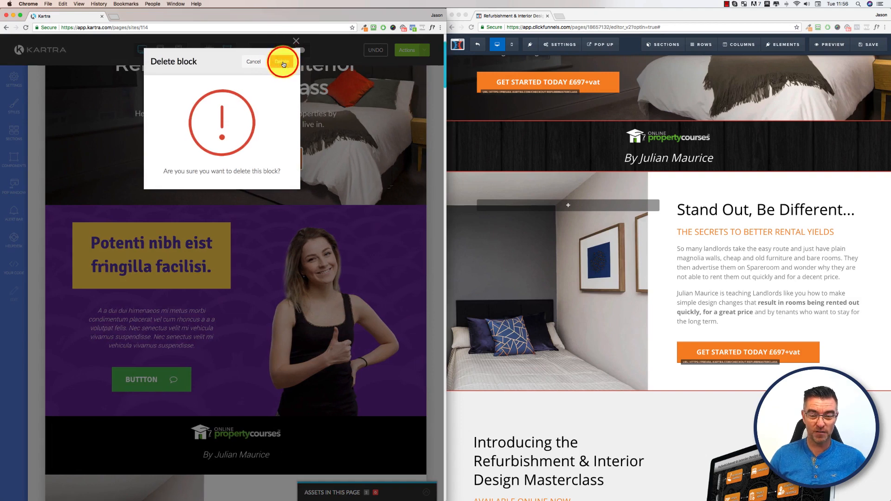
Step: Browse Kartra's Section Content block templates through to the end of the list, and return to the category list
left_click(14, 134)
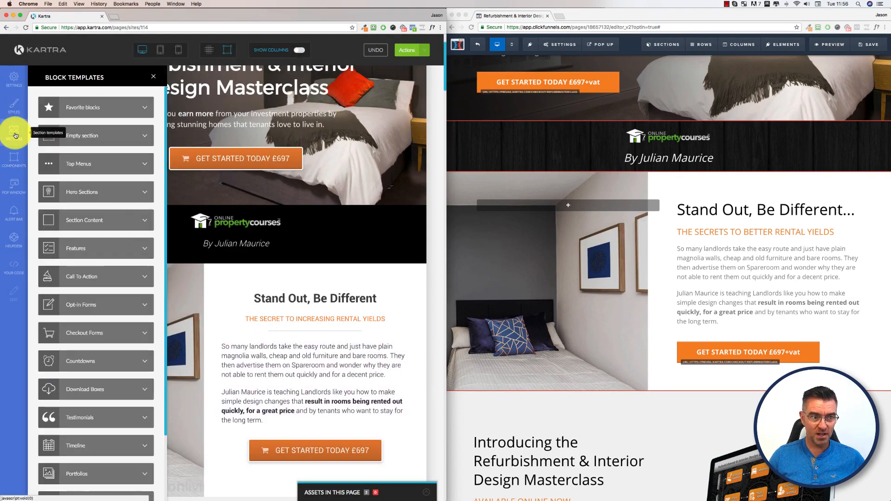
left_click(139, 223)
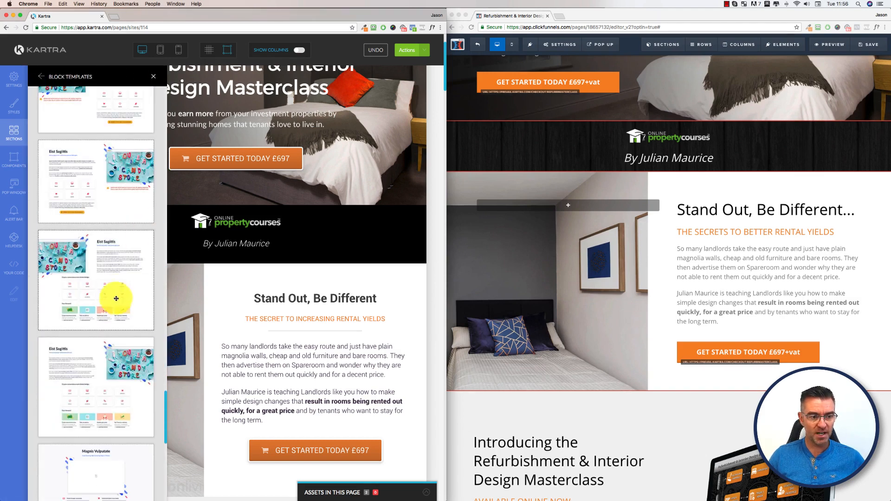
scroll(113, 294, "up", 2)
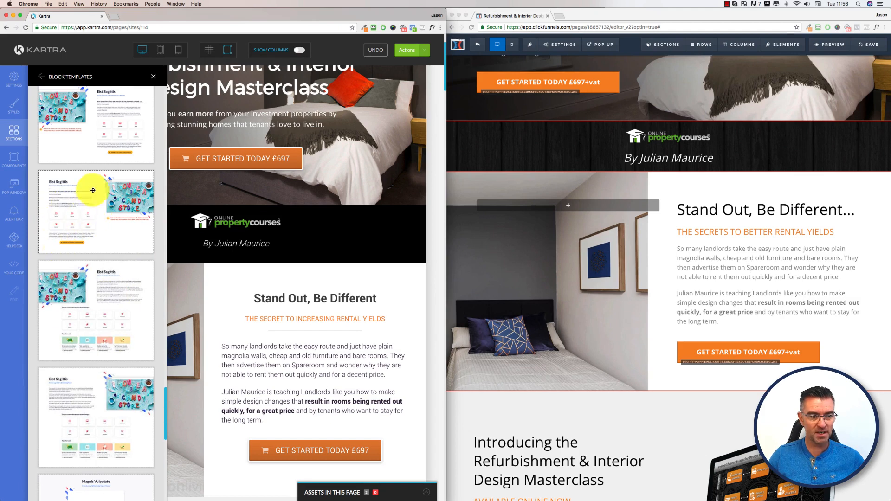
scroll(99, 215, "up", 5)
scroll(103, 220, "up", 5)
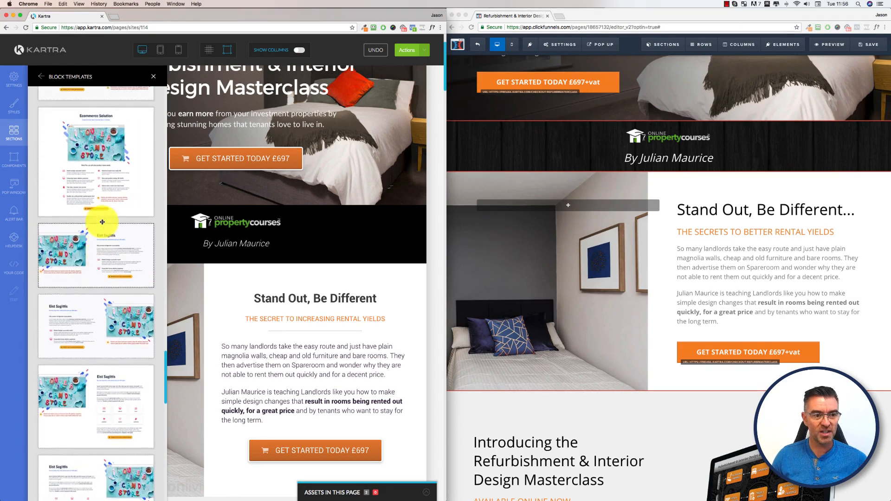
scroll(105, 230, "up", 10)
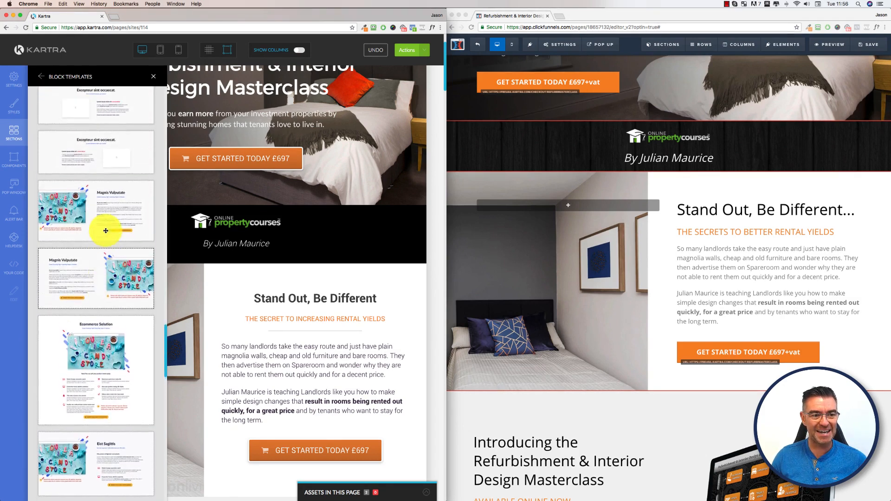
scroll(79, 208, "up", 10)
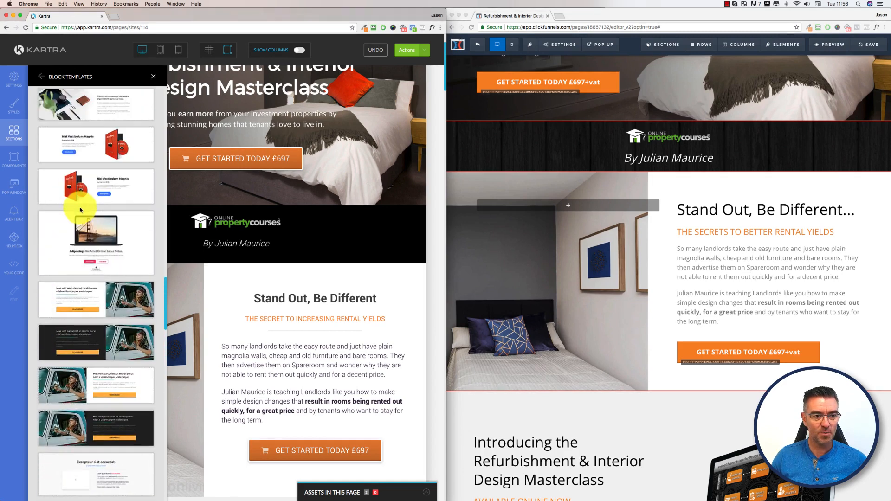
scroll(81, 211, "up", 10)
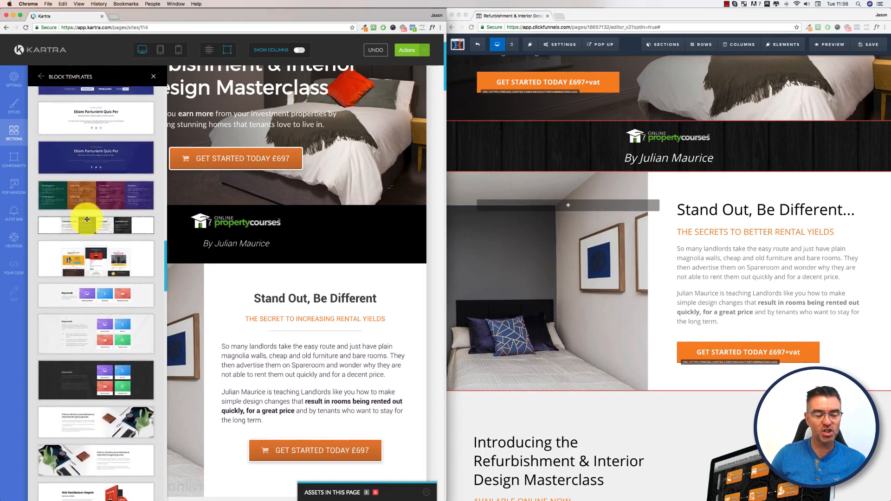
scroll(102, 229, "up", 1)
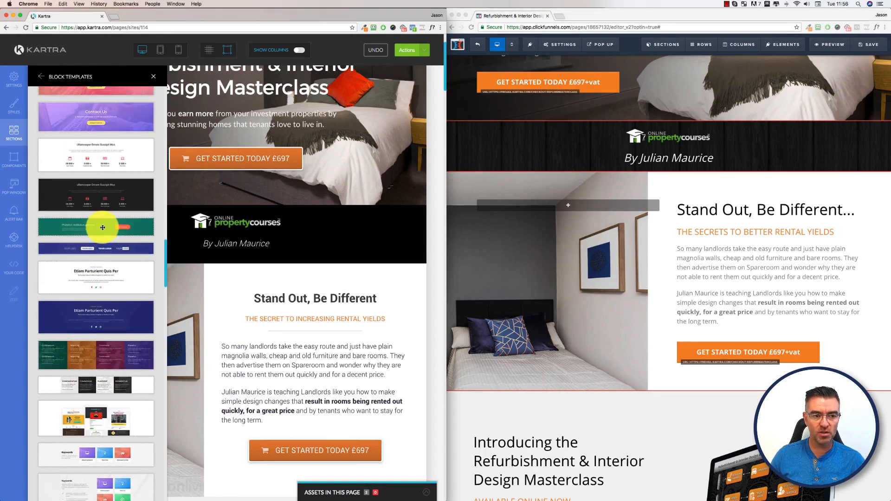
scroll(103, 227, "up", 7)
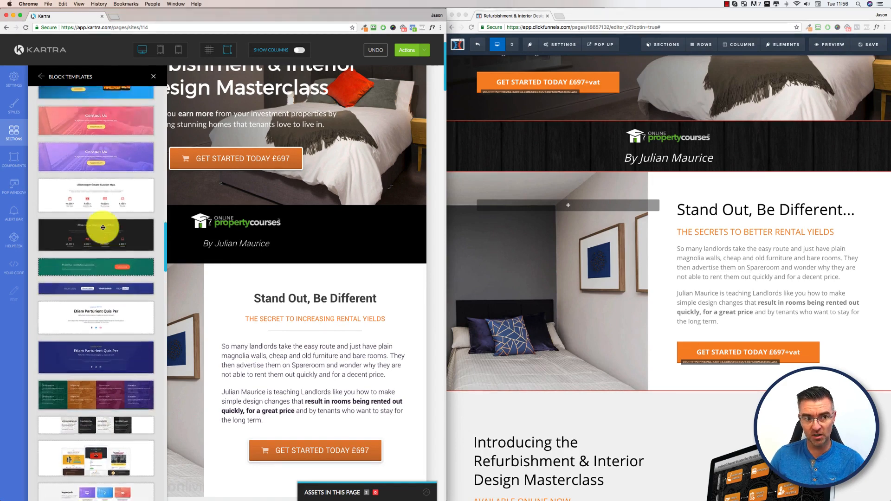
scroll(103, 227, "up", 1)
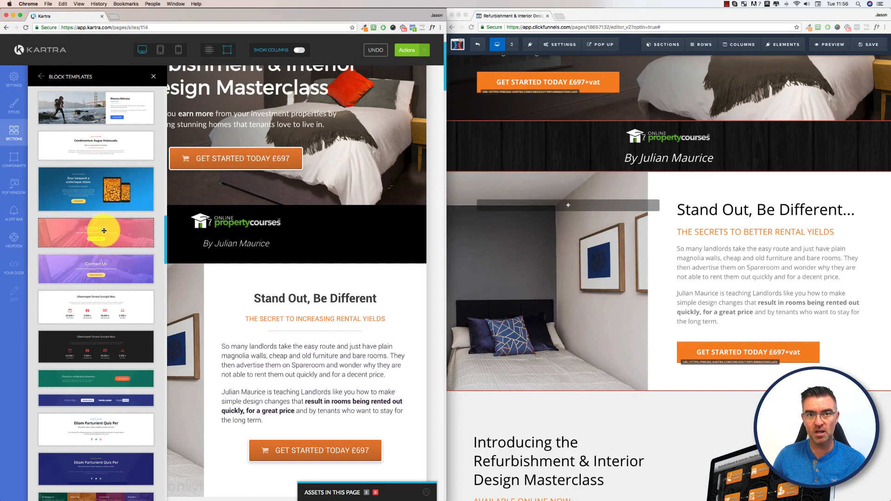
scroll(104, 230, "up", 5)
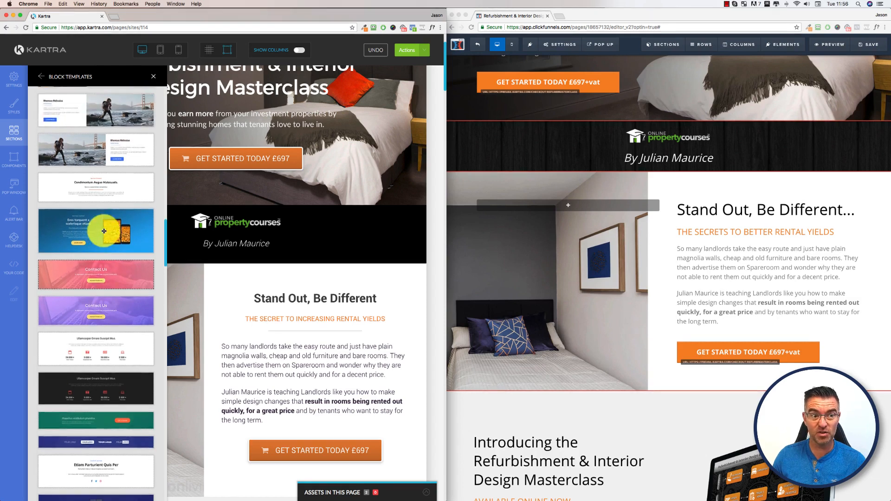
scroll(105, 231, "up", 10)
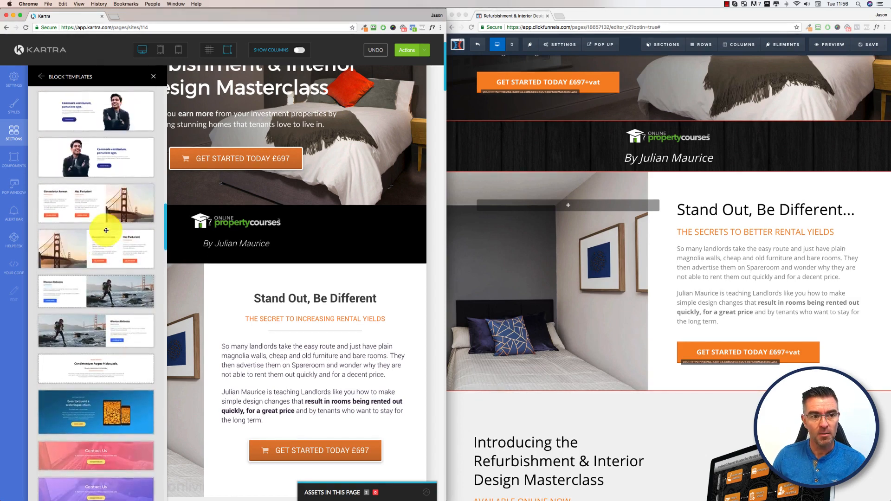
scroll(106, 231, "up", 5)
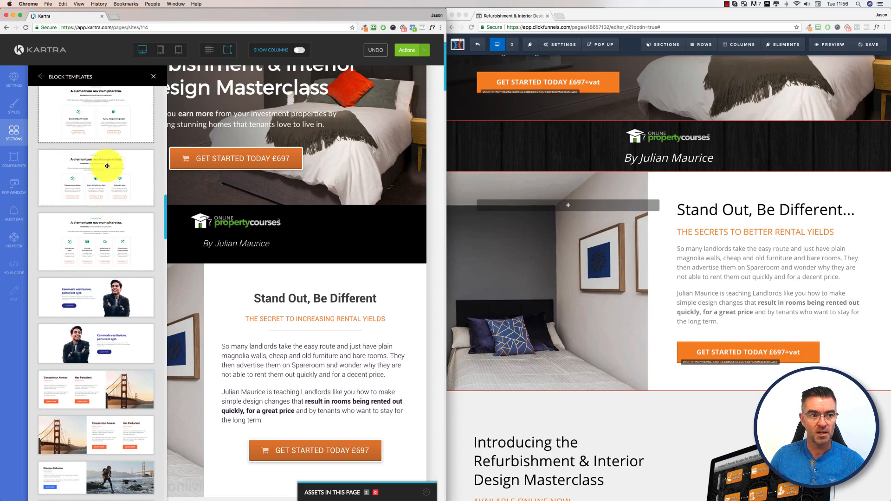
scroll(116, 186, "down", 15)
scroll(120, 172, "down", 15)
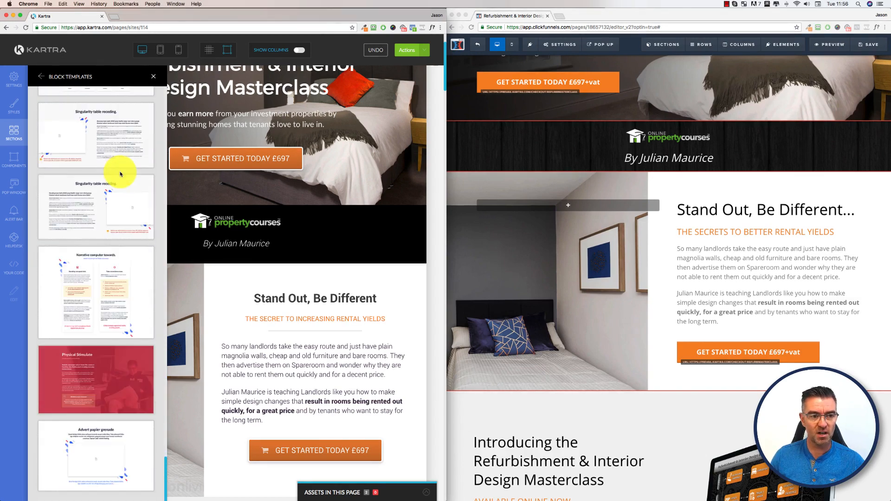
scroll(91, 192, "down", 6)
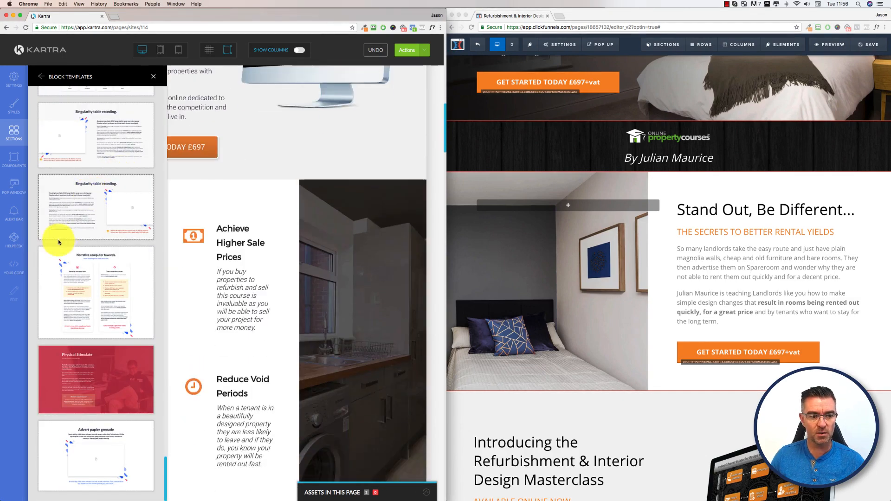
left_click(41, 77)
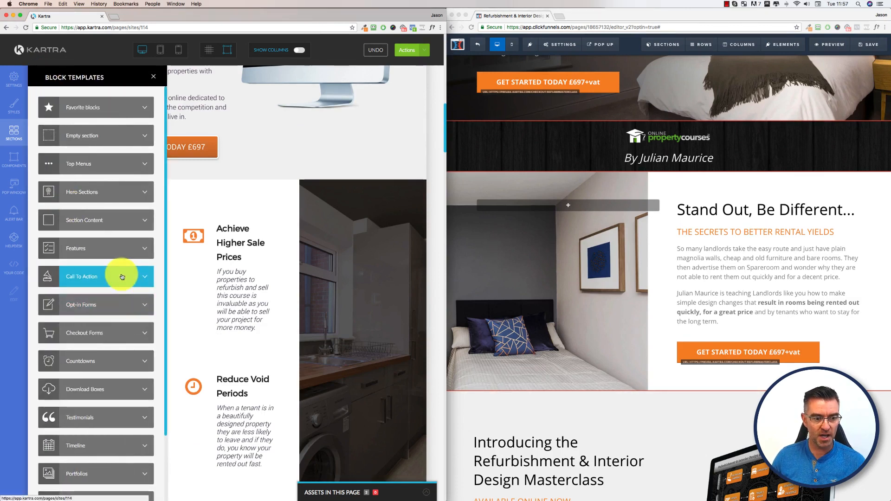
Step: Look through Kartra's Features and Call To Action block templates, returning to the category list after each
left_click(123, 250)
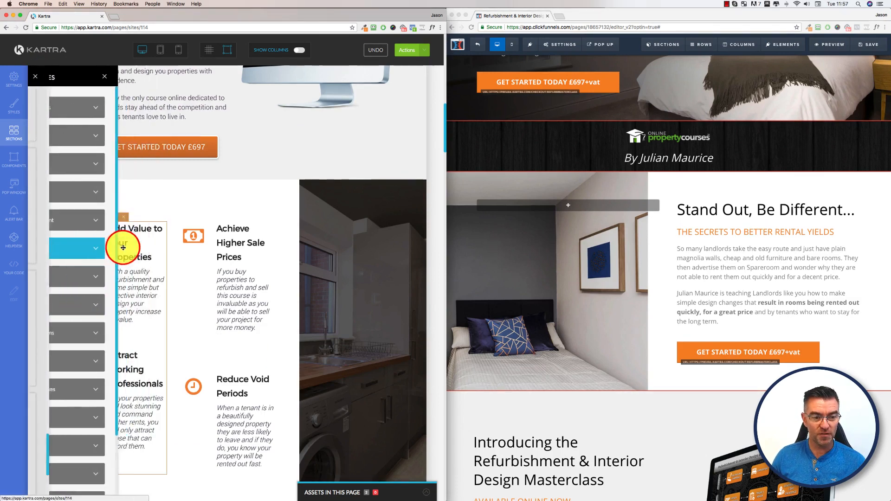
scroll(120, 246, "up", 15)
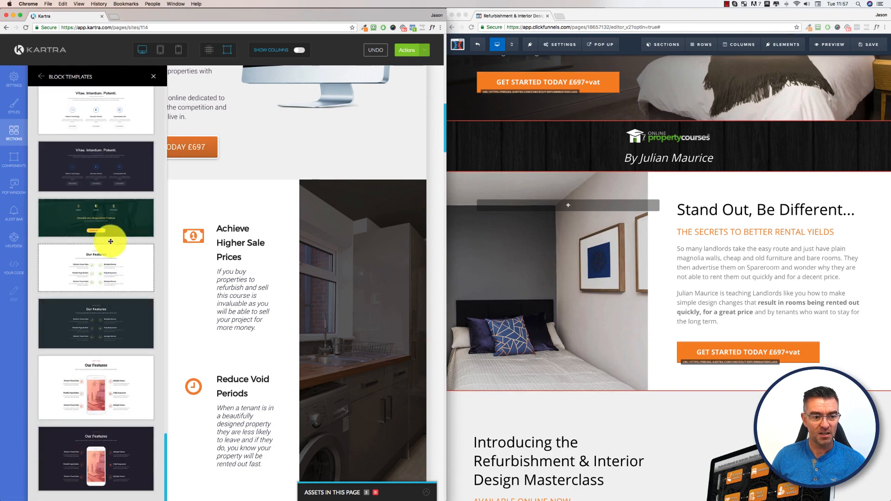
scroll(112, 220, "up", 10)
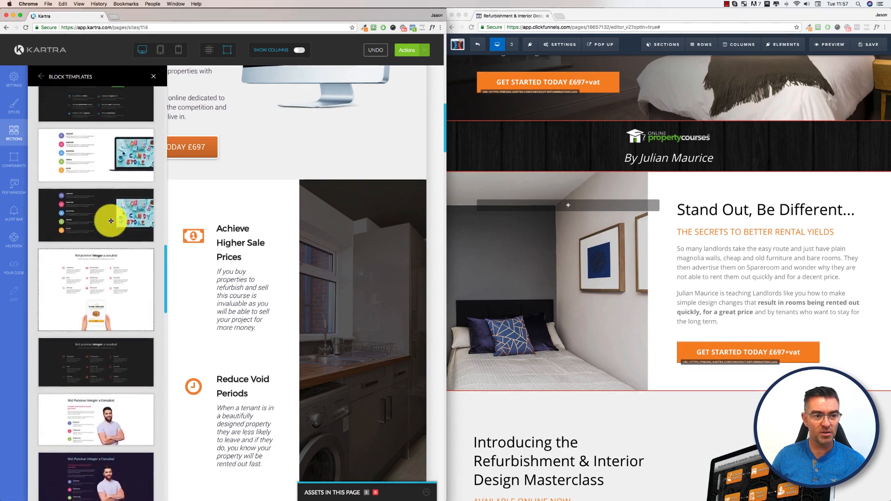
left_click(41, 78)
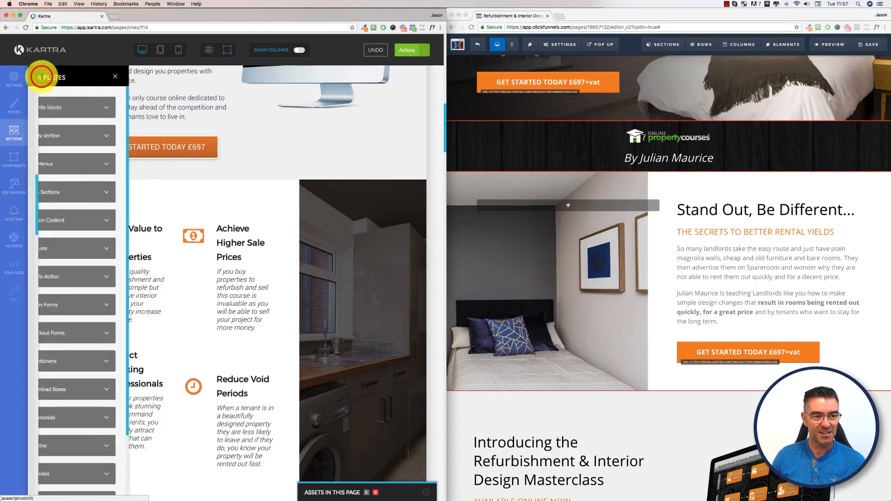
left_click(126, 275)
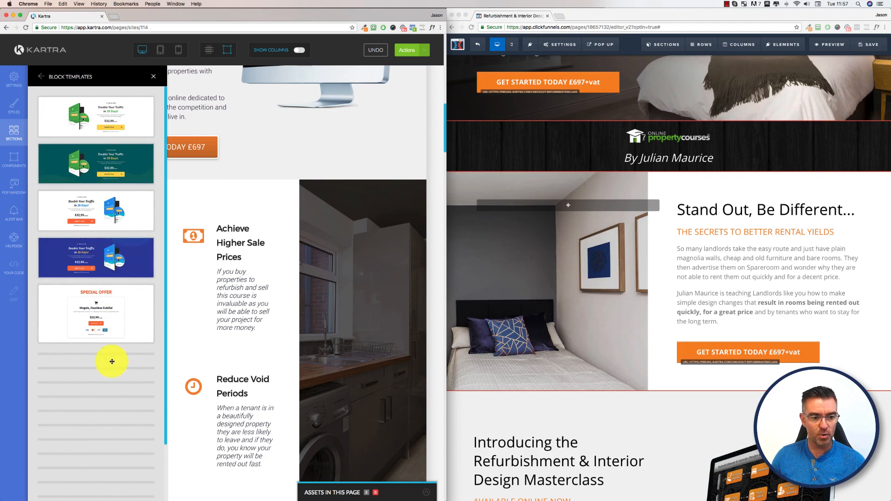
scroll(111, 357, "down", 5)
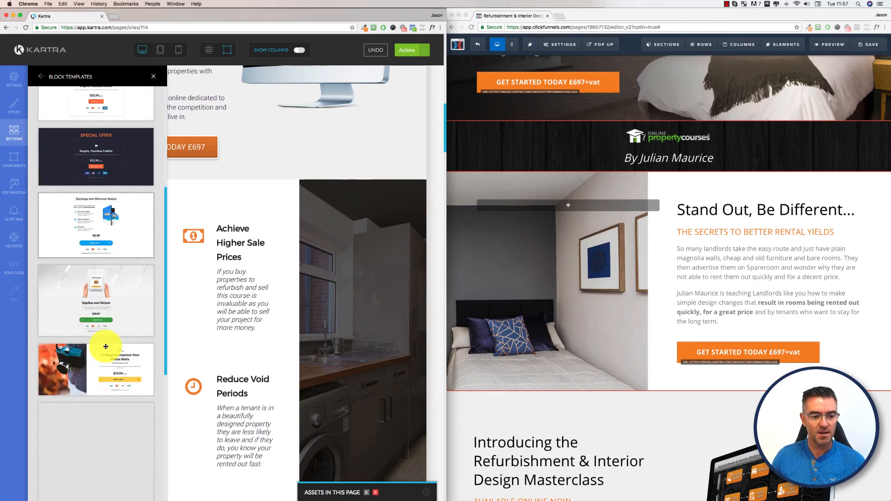
scroll(106, 347, "down", 8)
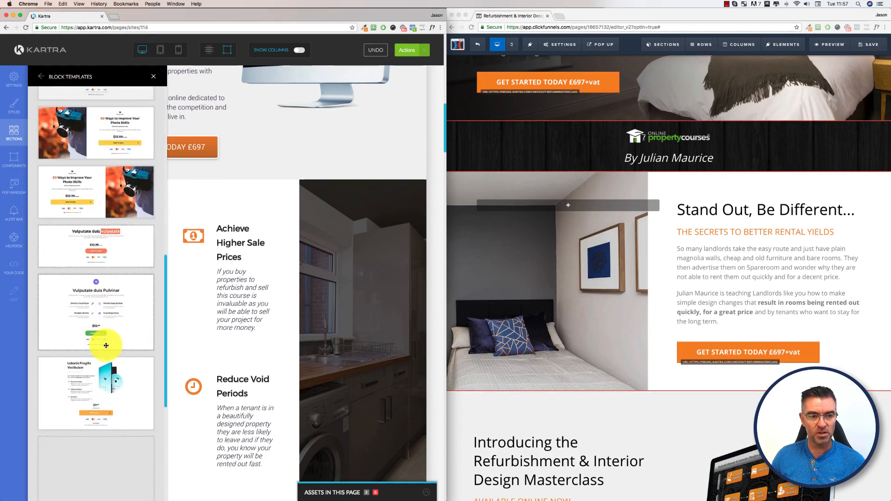
left_click(41, 77)
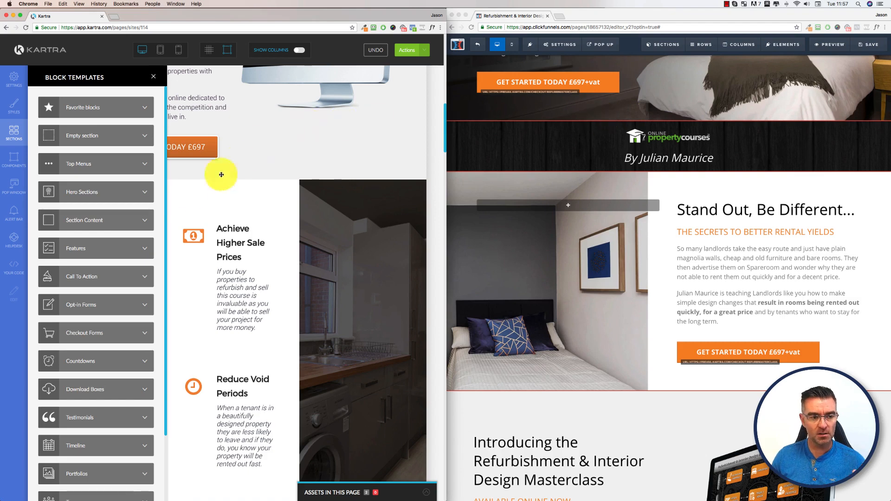
Step: View Kartra's Checkout Forms block templates and return to the category list
scroll(129, 221, "down", 2)
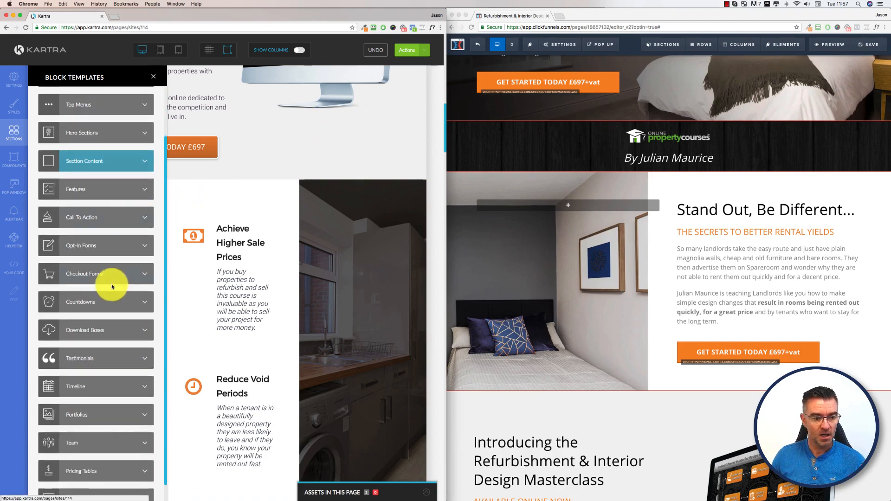
left_click(116, 274)
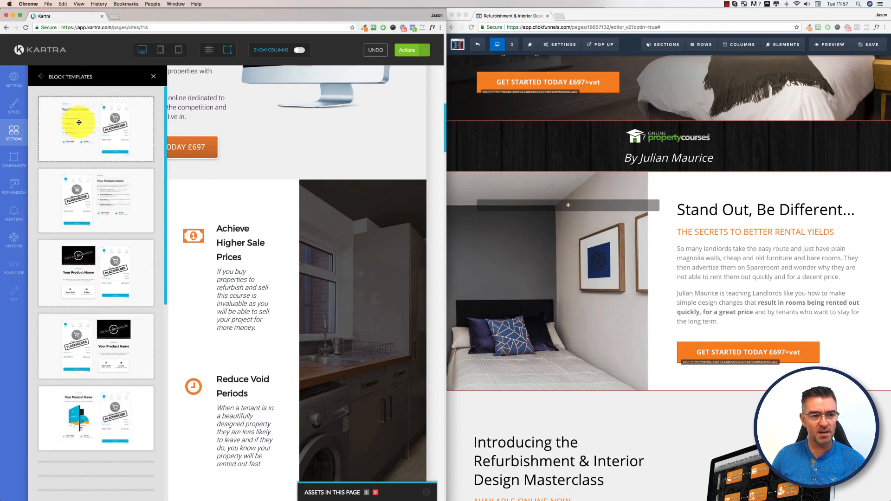
left_click(41, 77)
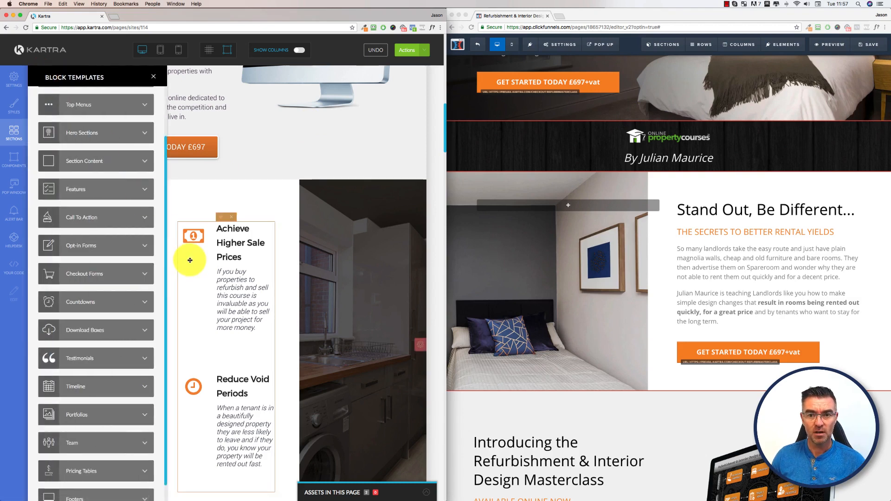
Step: Insert the white three-person Testimonials block above the Kartra page's "Achieve Higher Sale Prices" section
scroll(103, 306, "down", 1)
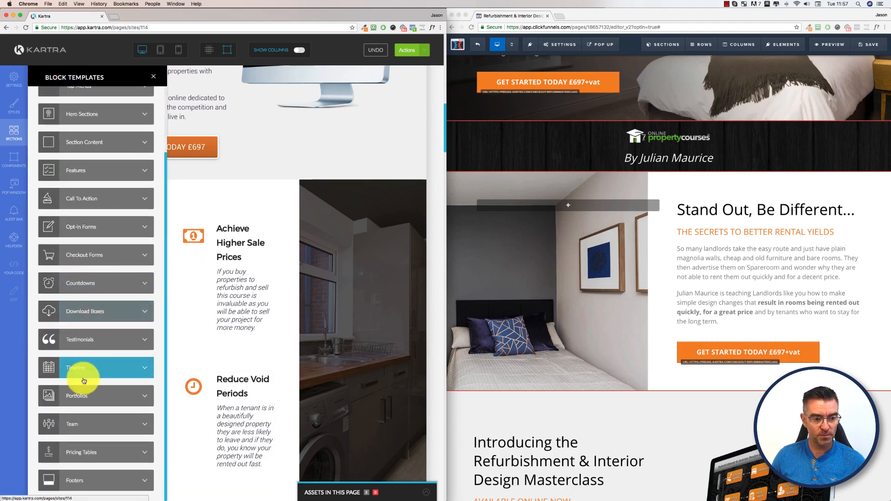
left_click(106, 339)
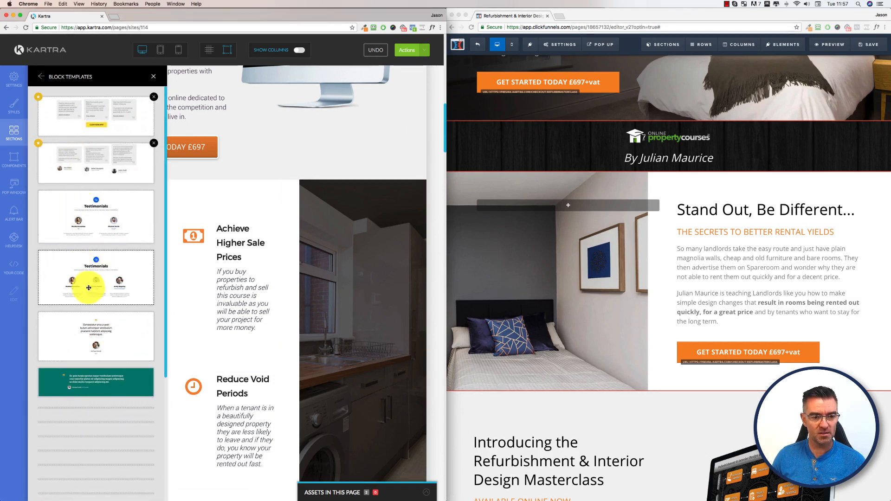
left_click_drag(92, 281, 261, 208)
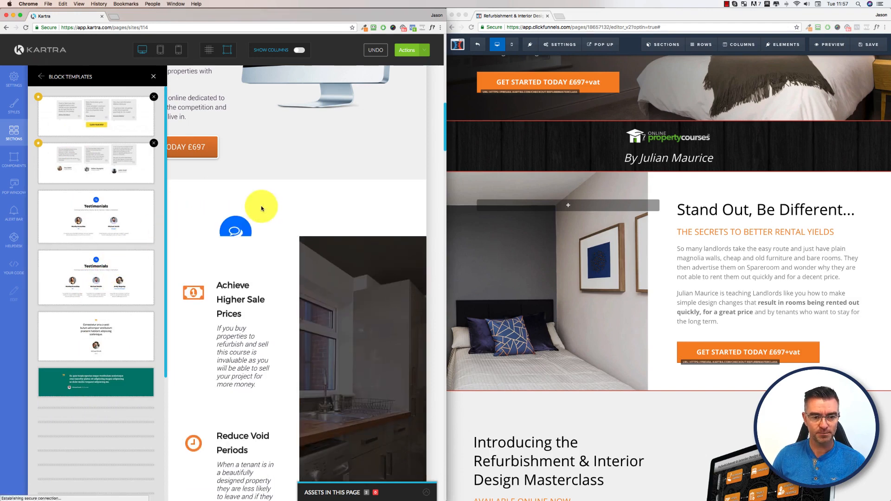
Step: Close Kartra's block templates, switch to ClickFunnels and search its elements for "test"
left_click(153, 77)
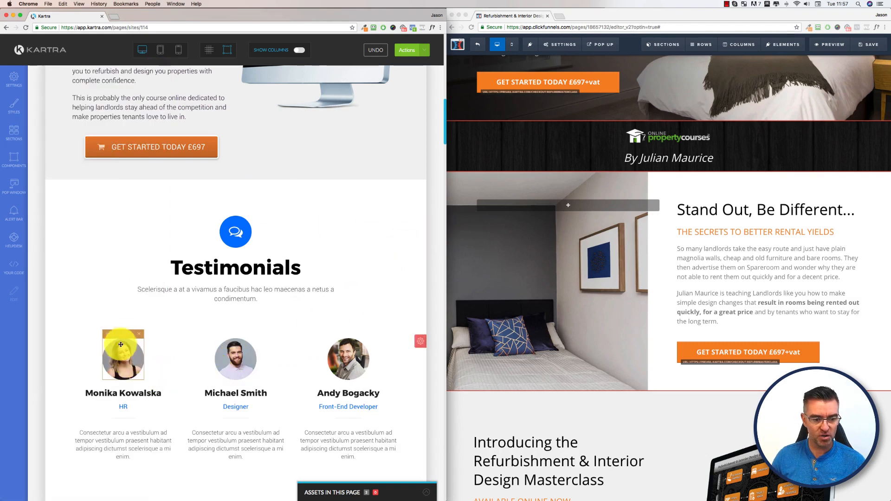
left_click(810, 16)
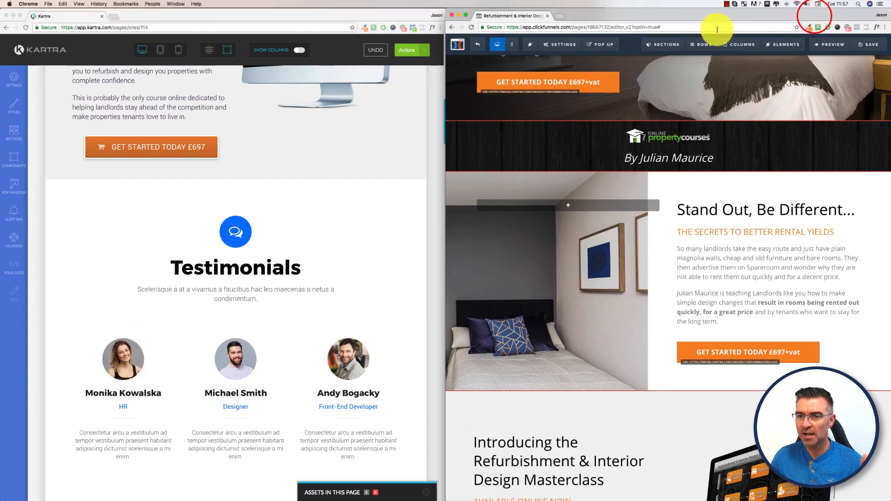
mouse_move(676, 47)
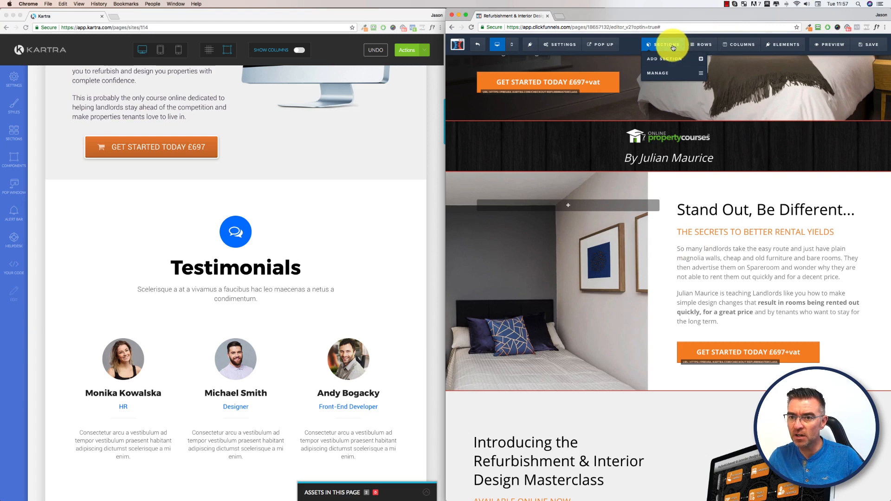
mouse_move(789, 44)
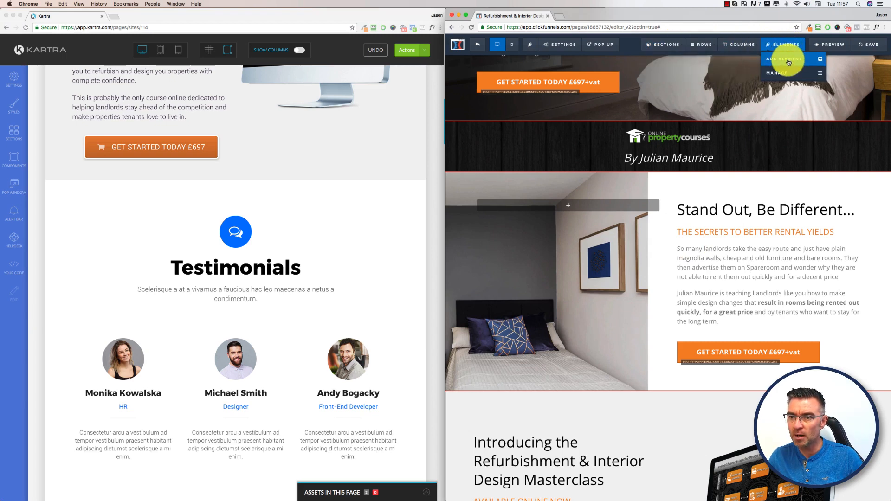
left_click(788, 61)
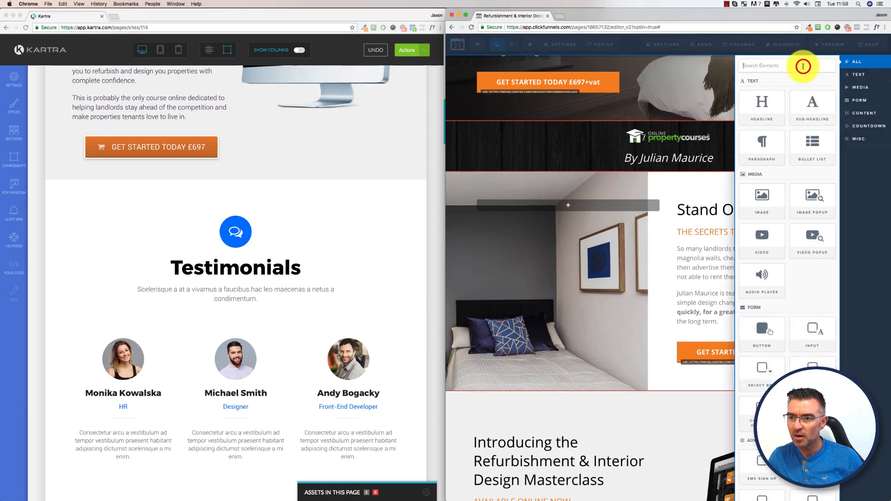
left_click(803, 67)
type("test")
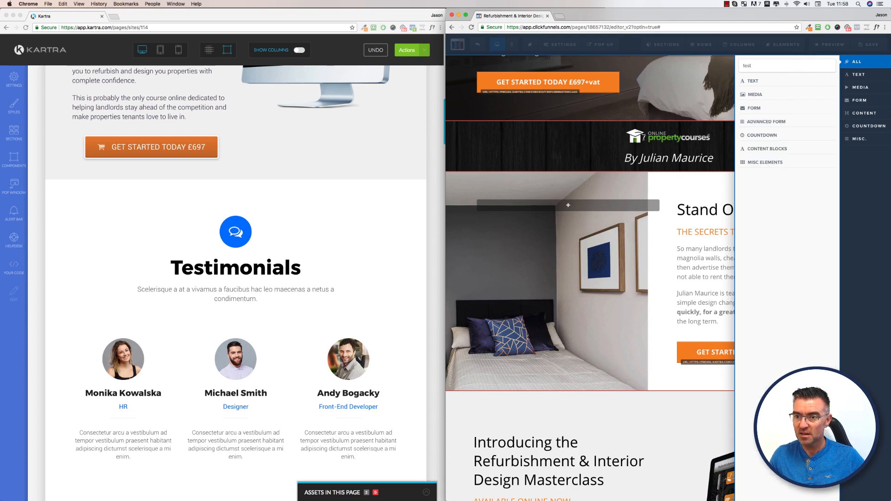
Step: Clear the element search, view ClickFunnels' Content elements and close the element list
key("BackSpace")
key("BackSpace")
key("BackSpace")
key("BackSpace")
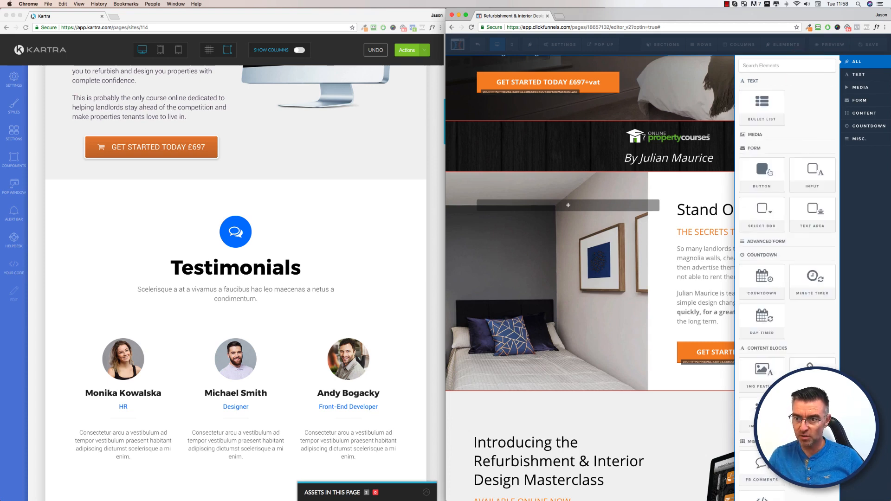
left_click(864, 120)
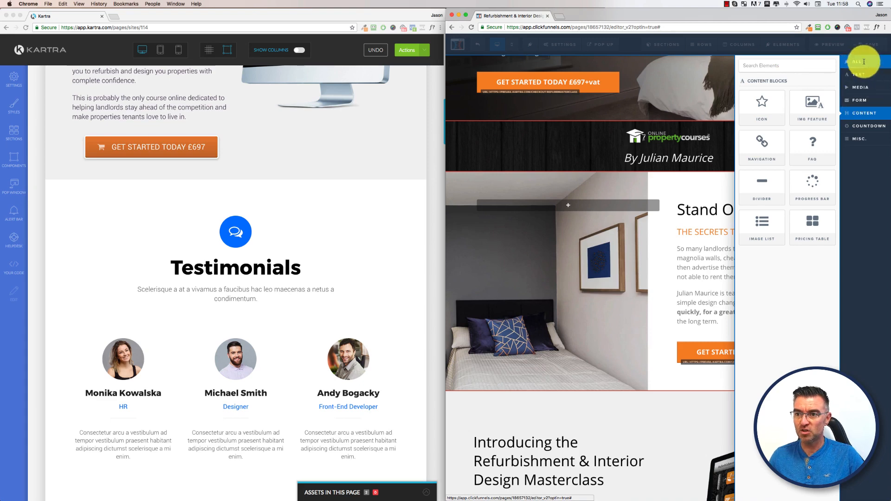
left_click(713, 86)
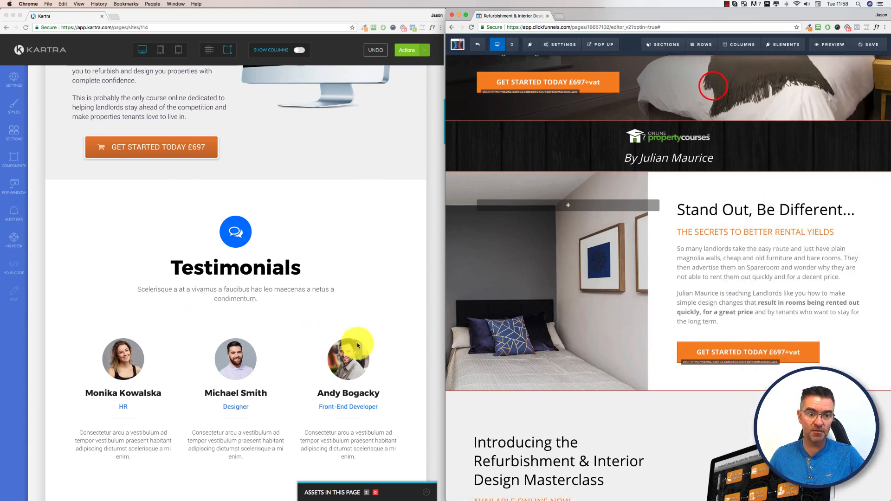
Step: Delete the three-person Testimonials block from the Kartra page
scroll(376, 276, "down", 2)
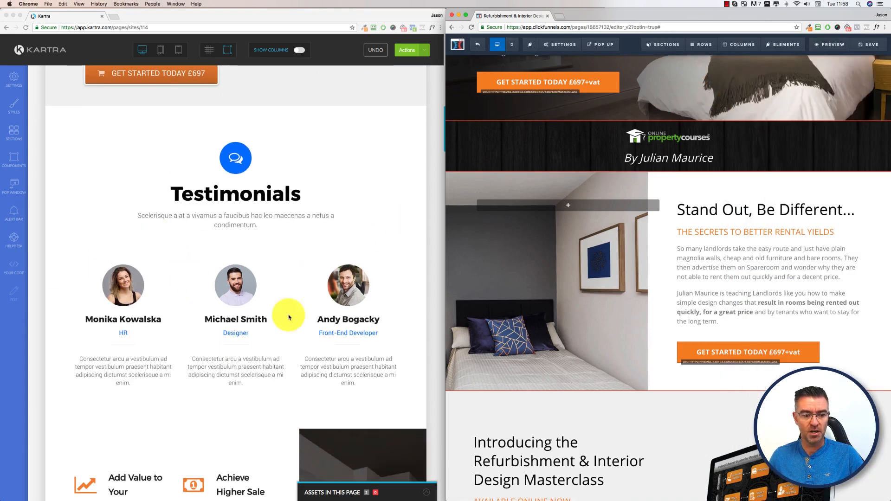
left_click(400, 220)
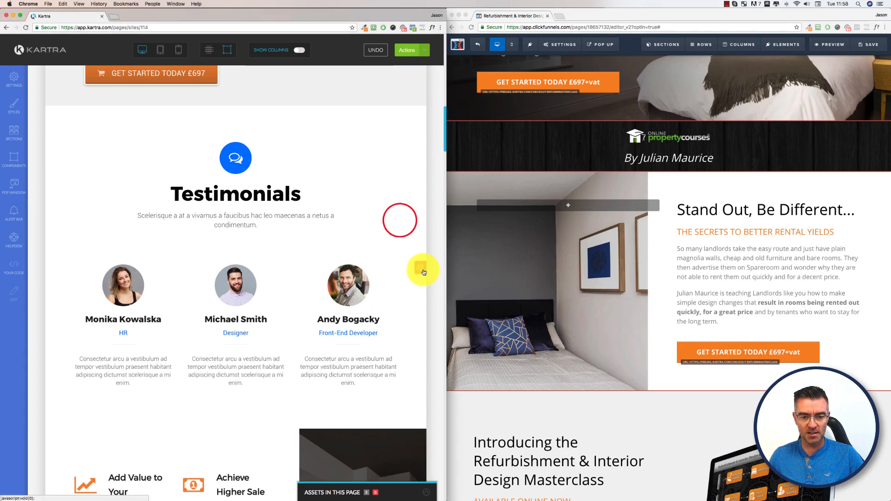
left_click(422, 270)
left_click(421, 310)
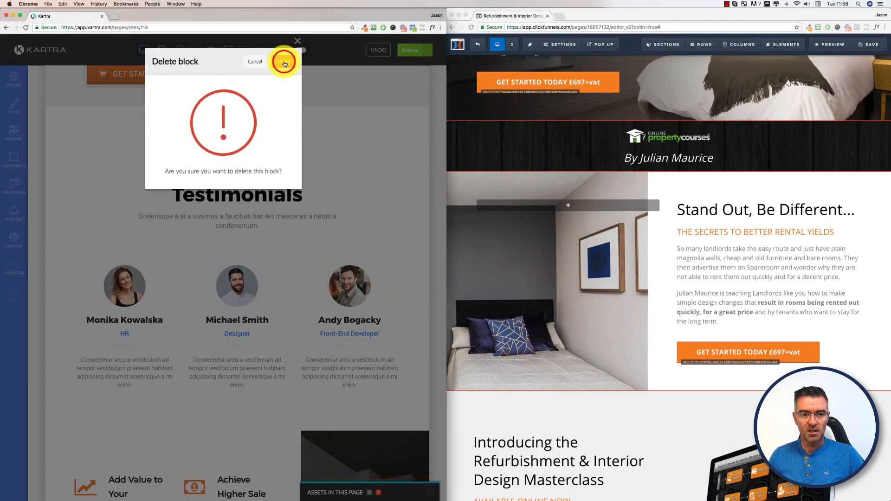
left_click(285, 64)
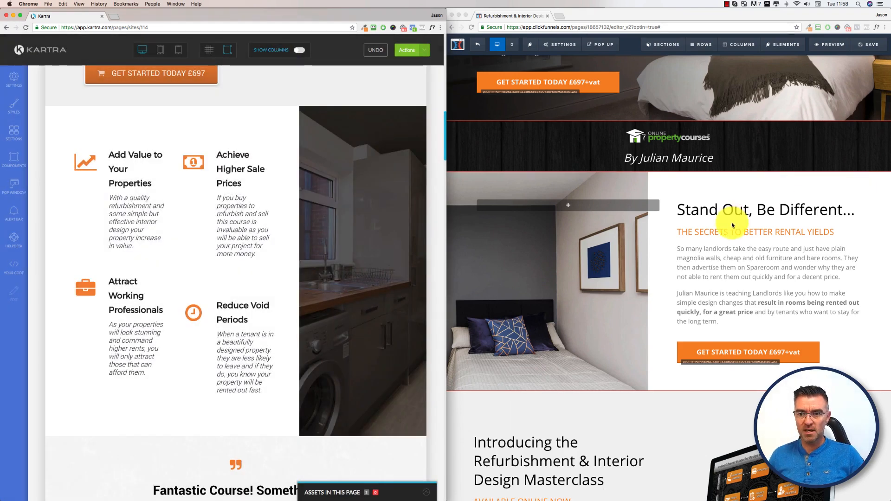
Step: Examine the ClickFunnels page from its hero section down to the Featured Testimonial section, and return to the hero section
scroll(732, 225, "up", 3)
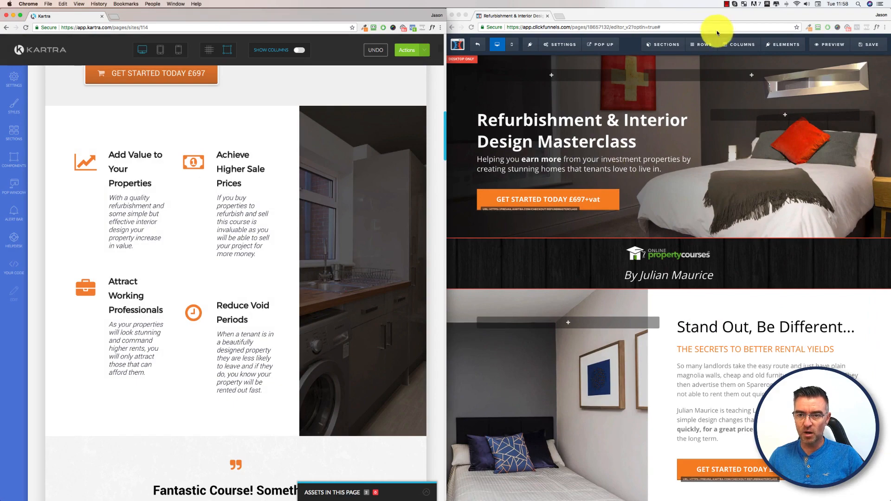
left_click(699, 17)
scroll(672, 301, "down", 10)
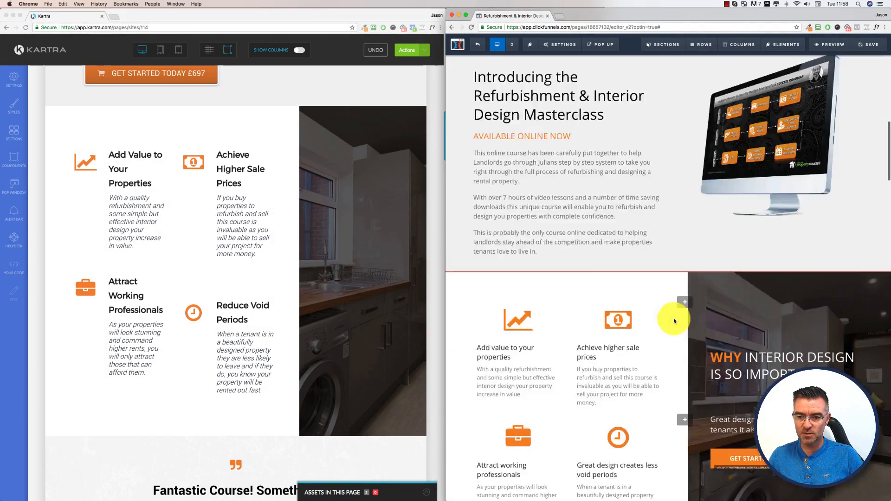
scroll(674, 320, "up", 10)
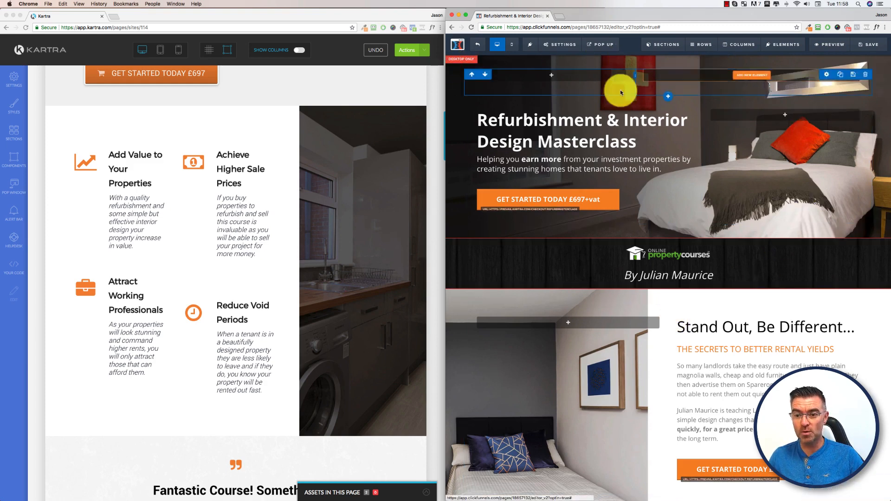
scroll(731, 246, "down", 10)
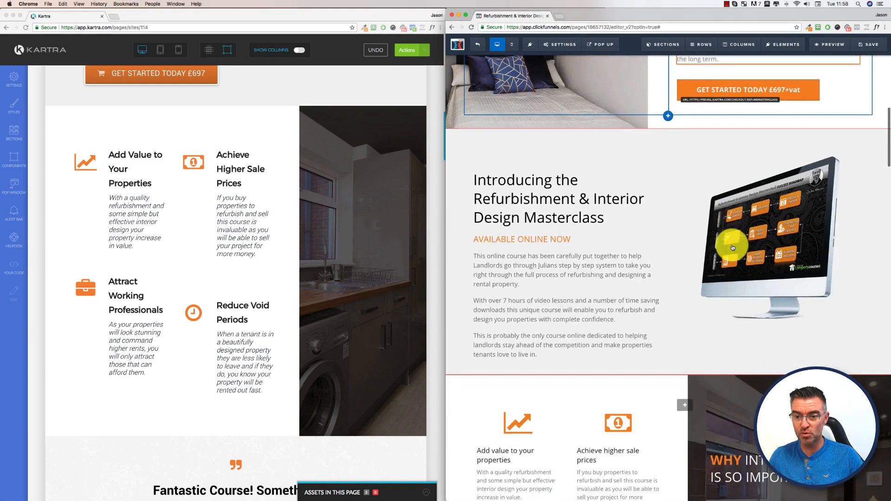
scroll(695, 243, "down", 5)
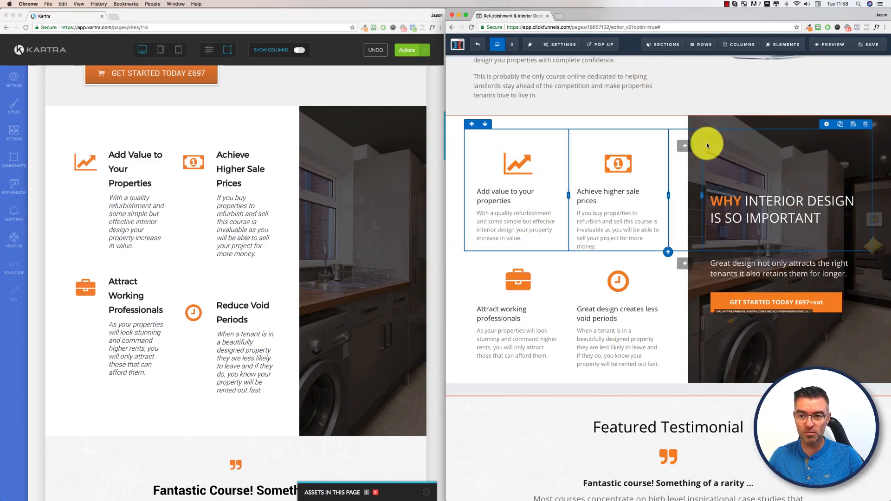
scroll(707, 149, "up", 15)
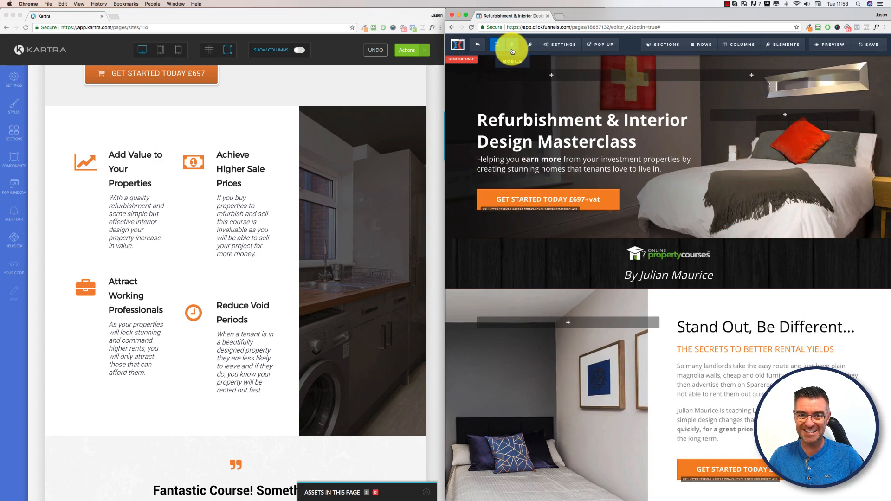
Step: Look through the Kartra page's testimonial, video, module, bonus and statistics sections down to "Start Learning Now Risk Free"
scroll(299, 193, "down", 10)
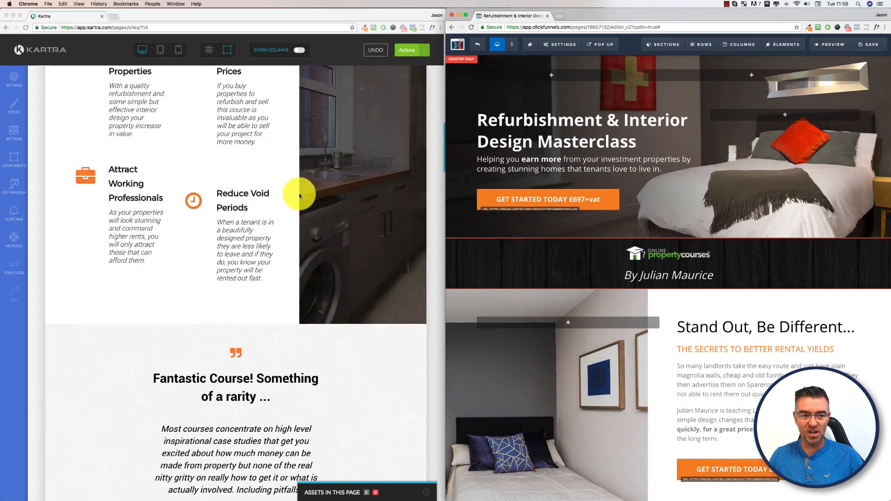
scroll(357, 180, "down", 2)
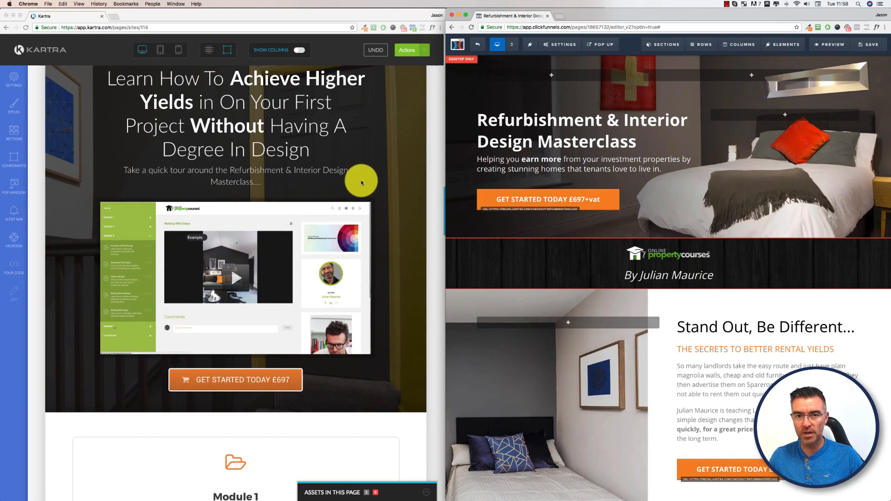
scroll(382, 183, "down", 15)
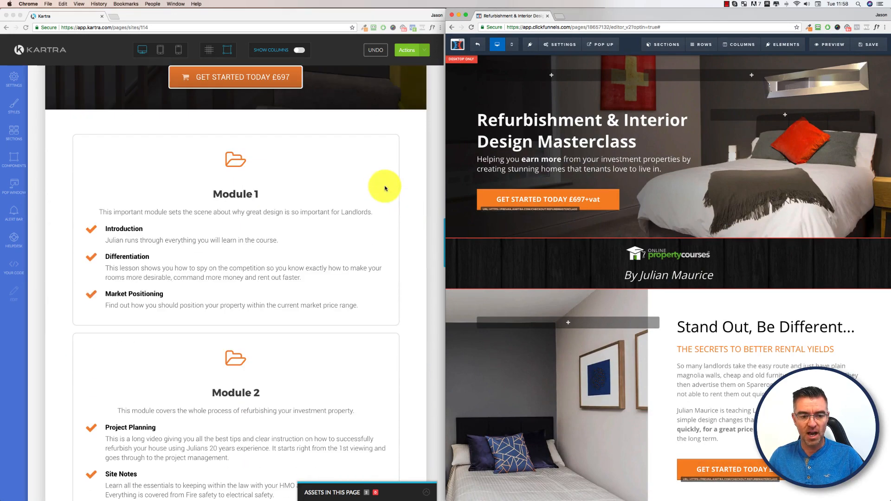
scroll(383, 187, "down", 12)
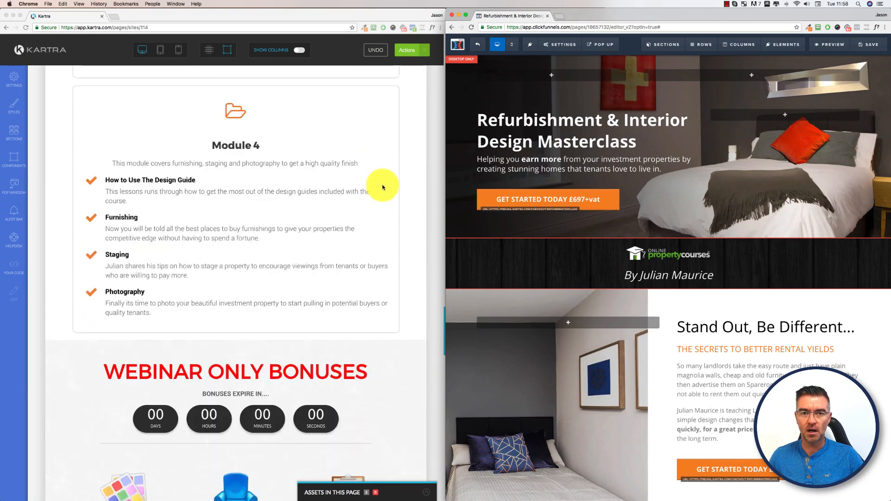
scroll(382, 187, "down", 20)
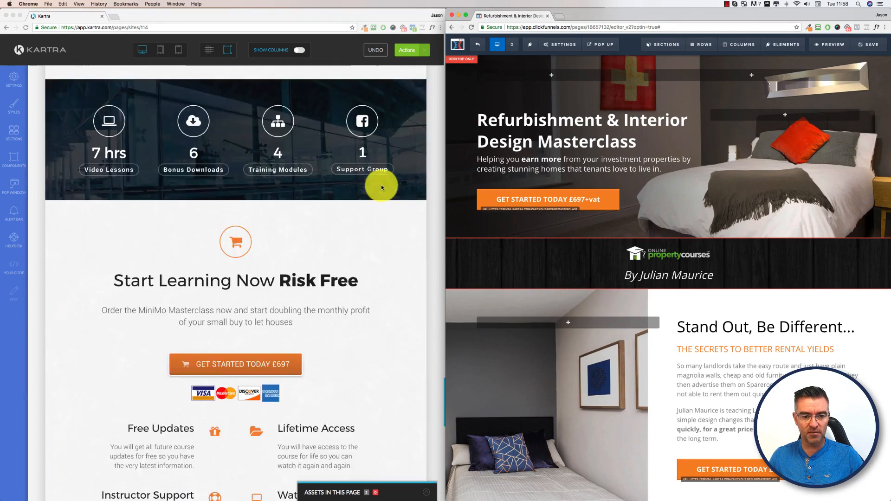
scroll(724, 236, "down", 5)
Step: Compare the lower sections of the ClickFunnels and Kartra pages, including the modules, money-back guarantee, Meet The Trainer and Frequently Asked Questions
scroll(724, 236, "down", 20)
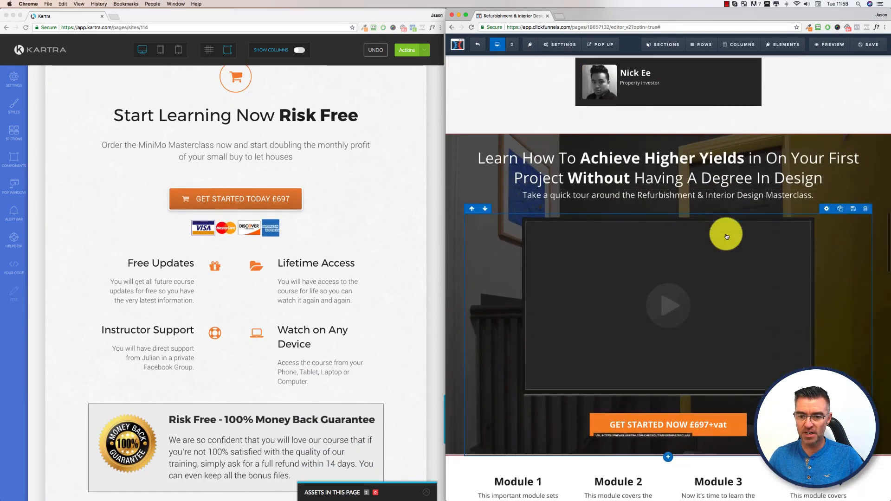
scroll(726, 237, "down", 20)
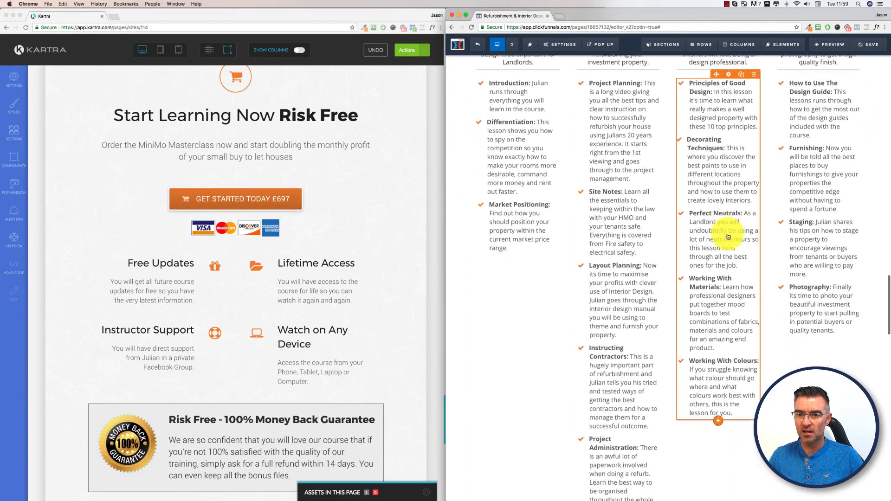
scroll(340, 284, "down", 10)
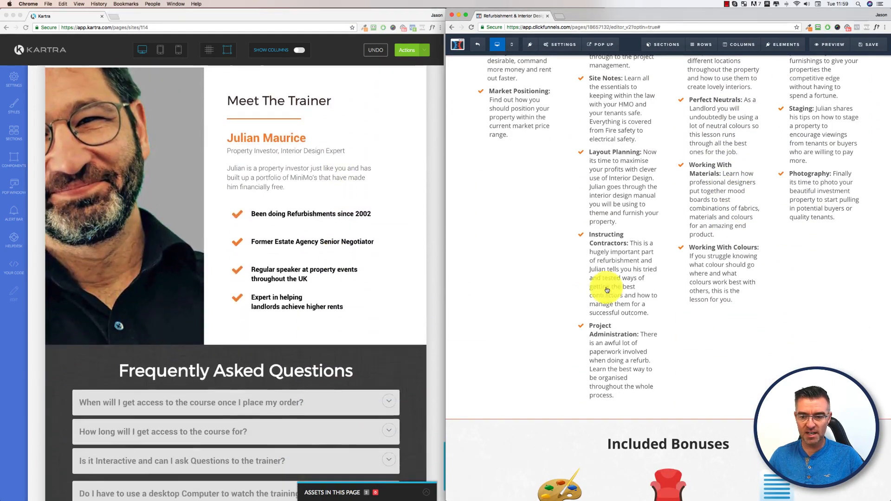
scroll(766, 281, "down", 5)
scroll(766, 281, "down", 15)
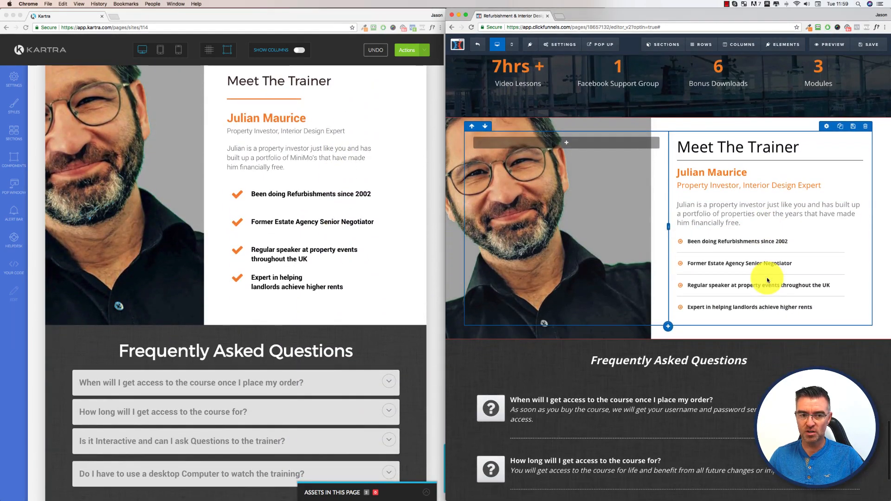
scroll(184, 296, "up", 3)
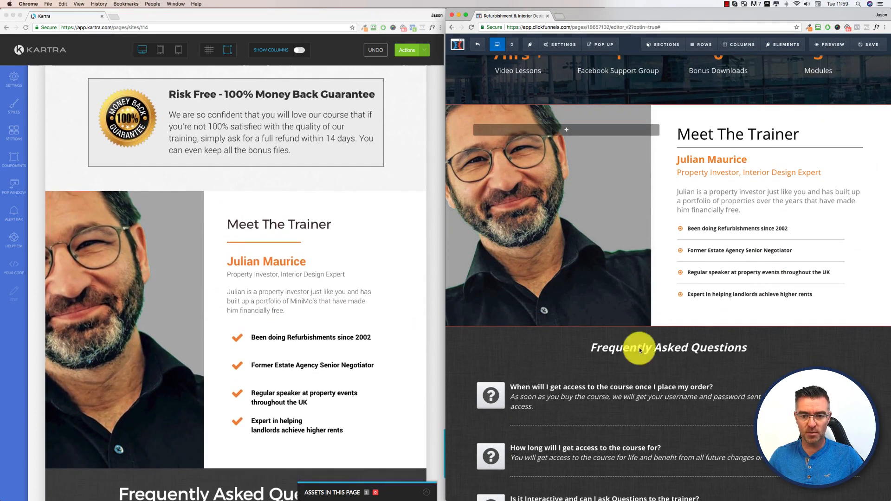
scroll(658, 342, "up", 5)
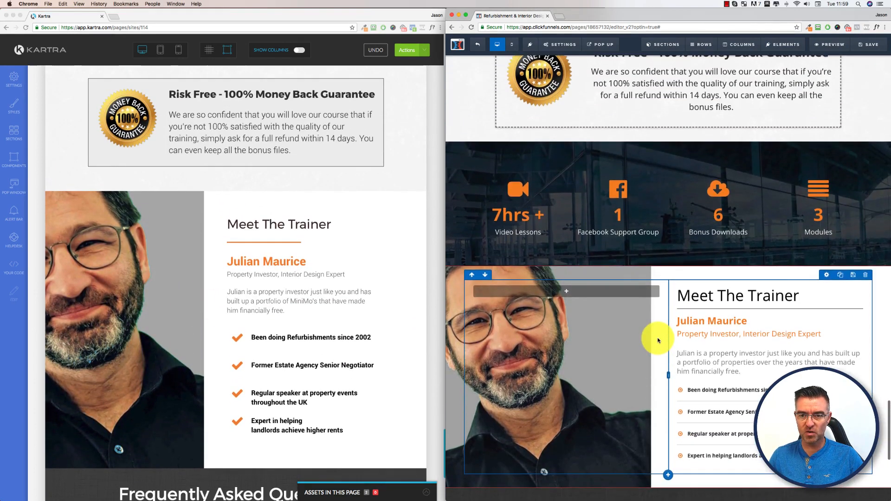
scroll(656, 340, "down", 1)
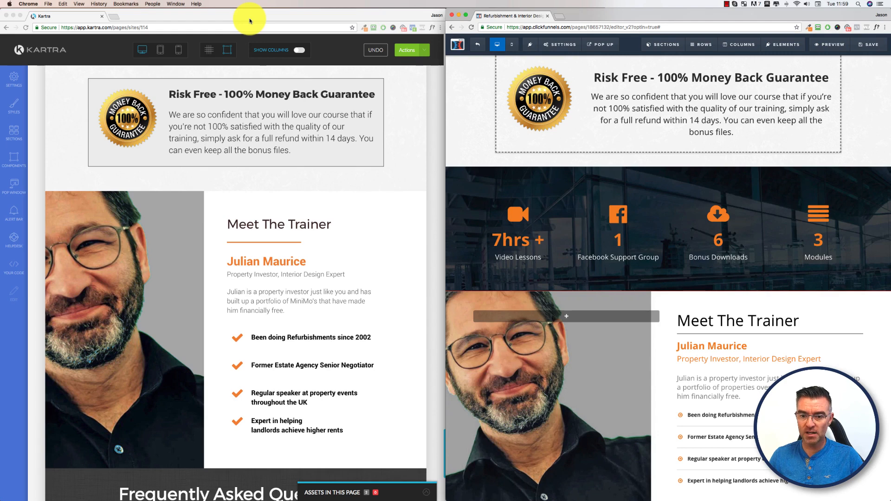
Step: View Kartra's Alert Bar templates and close the list
left_click(304, 13)
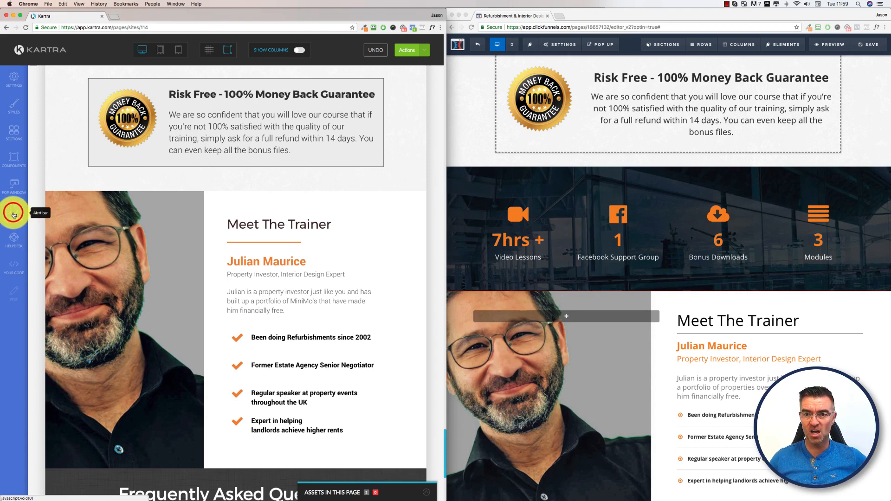
left_click(13, 215)
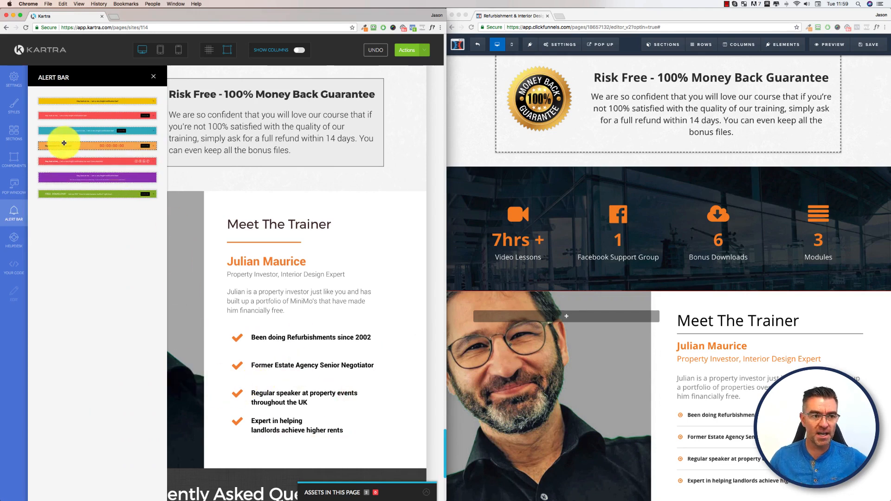
left_click(155, 77)
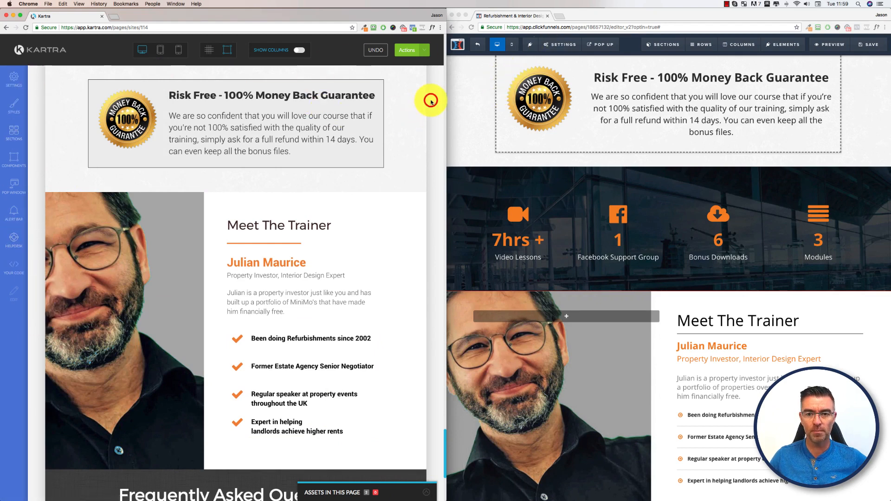
Step: Return the ClickFunnels page and the Kartra page to their hero sections
left_click(631, 14)
scroll(682, 185, "up", 15)
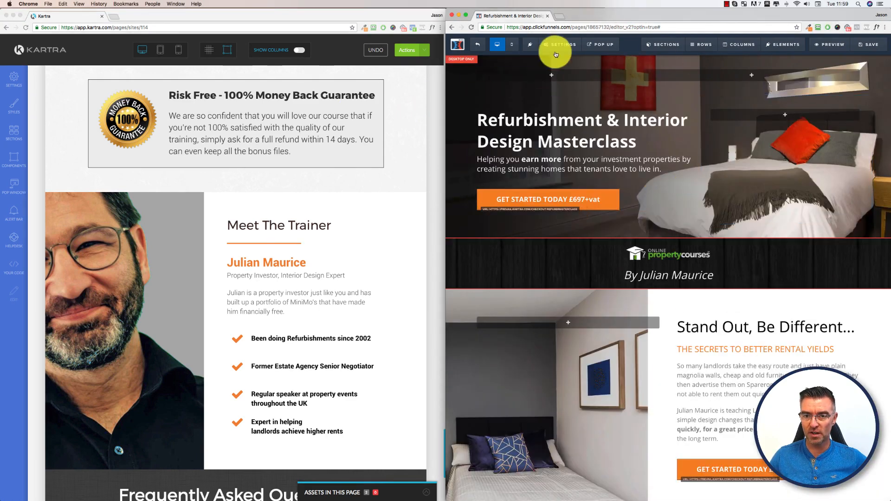
left_click(401, 16)
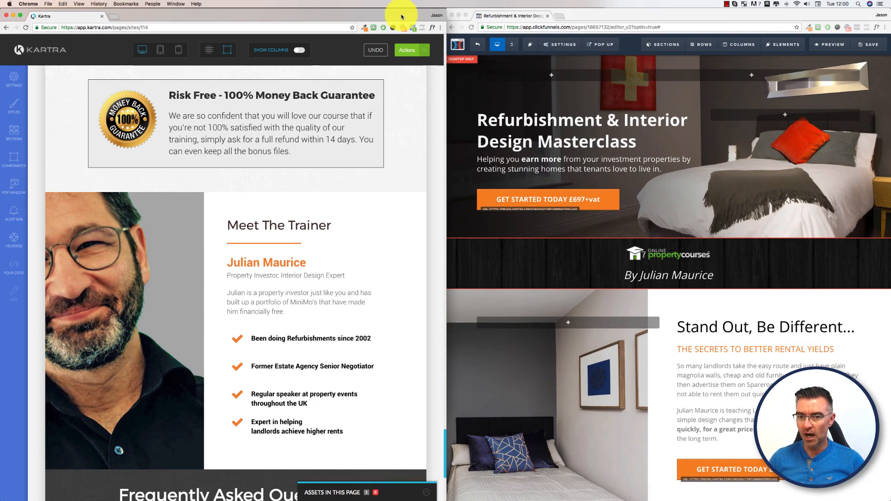
left_click(606, 47)
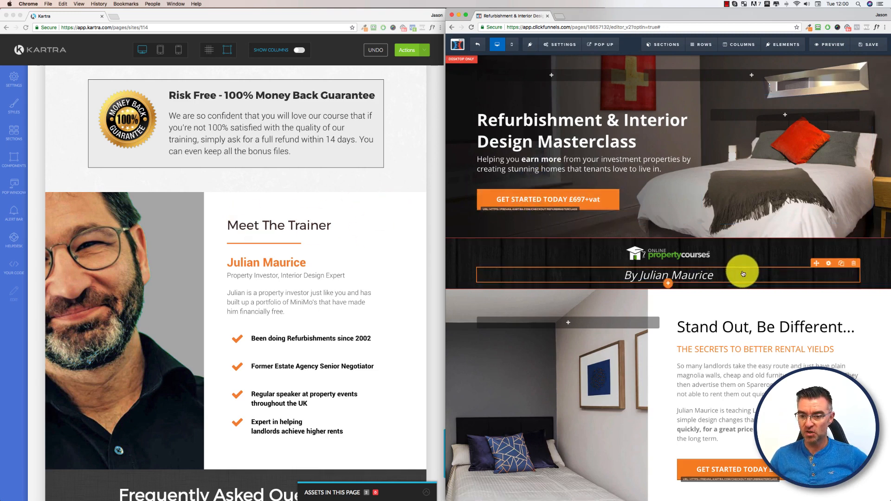
left_click(387, 18)
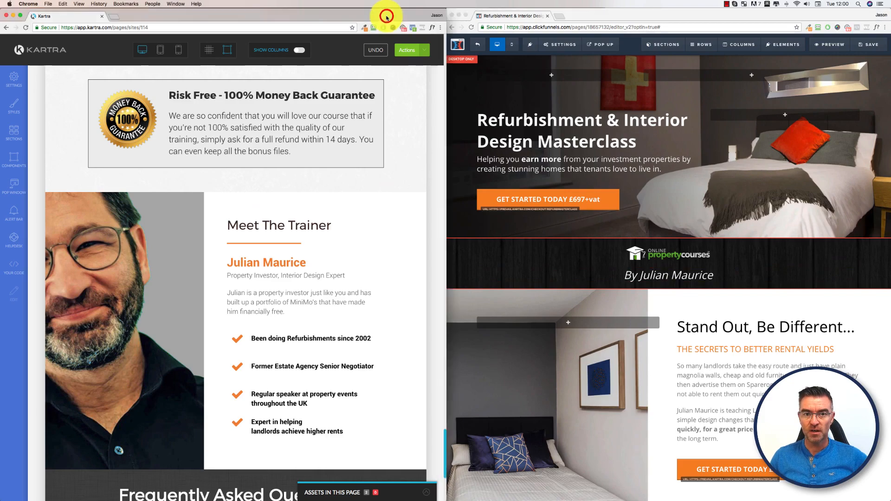
scroll(385, 140, "up", 20)
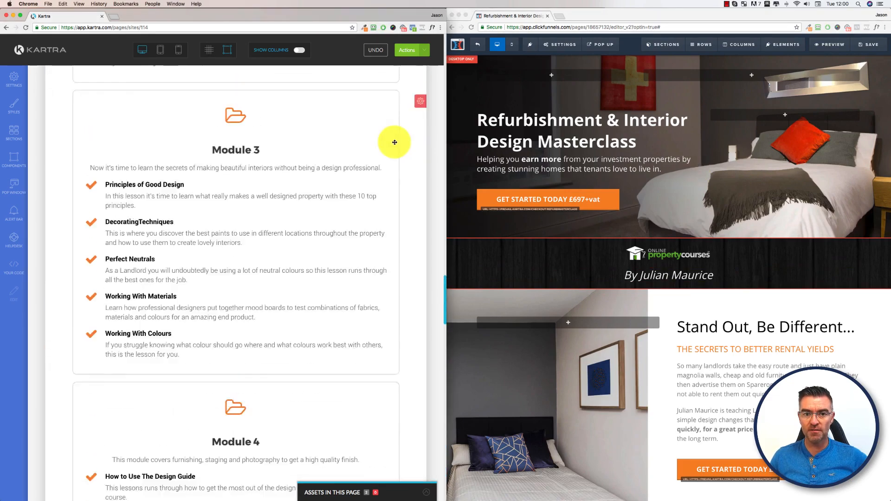
scroll(396, 144, "up", 15)
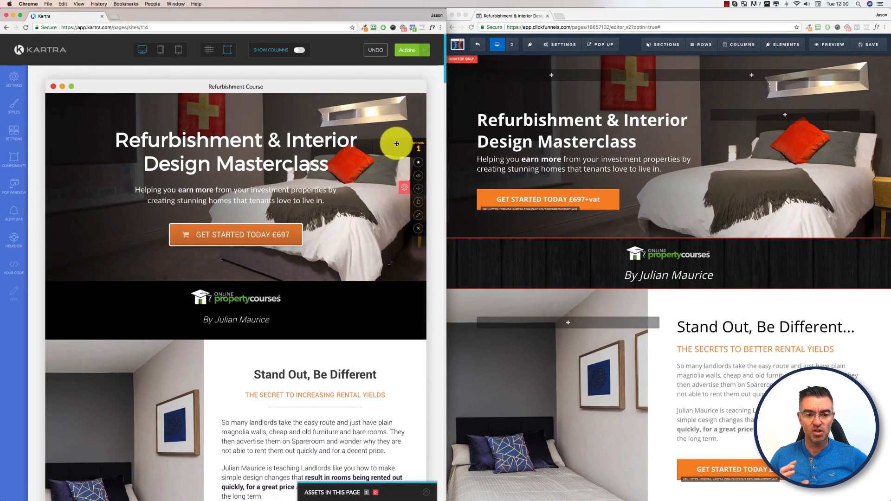